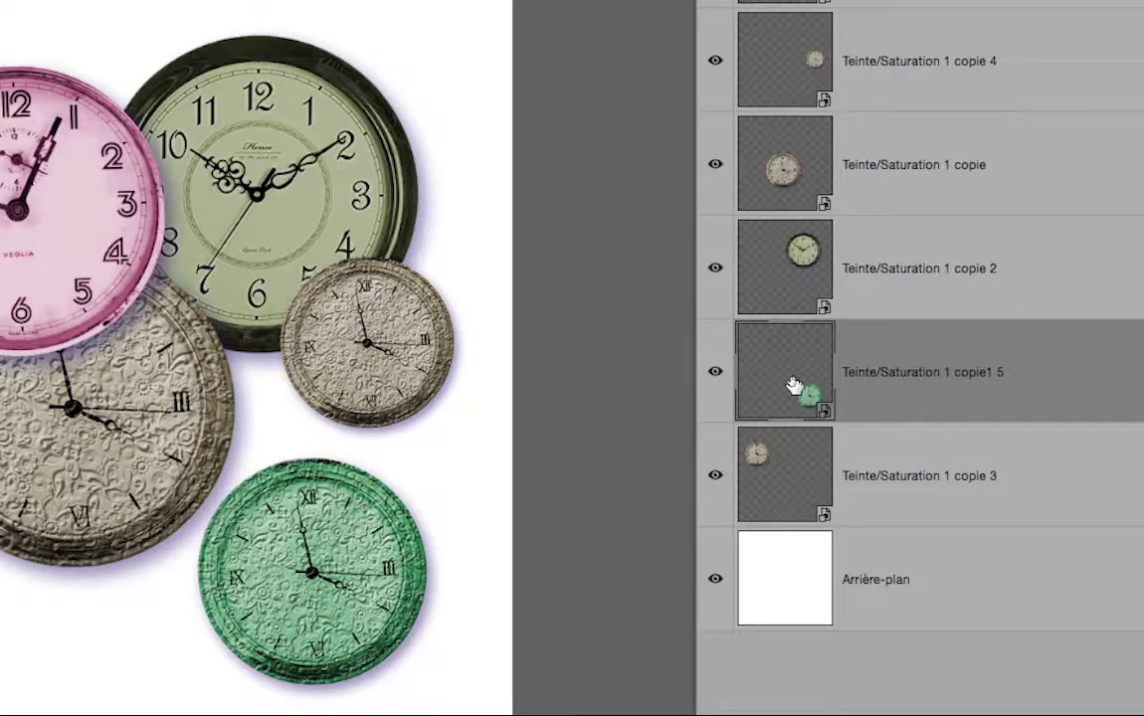
Open the green clock's contents and set its drop shadow angle to about -61°.
double_click(794, 386)
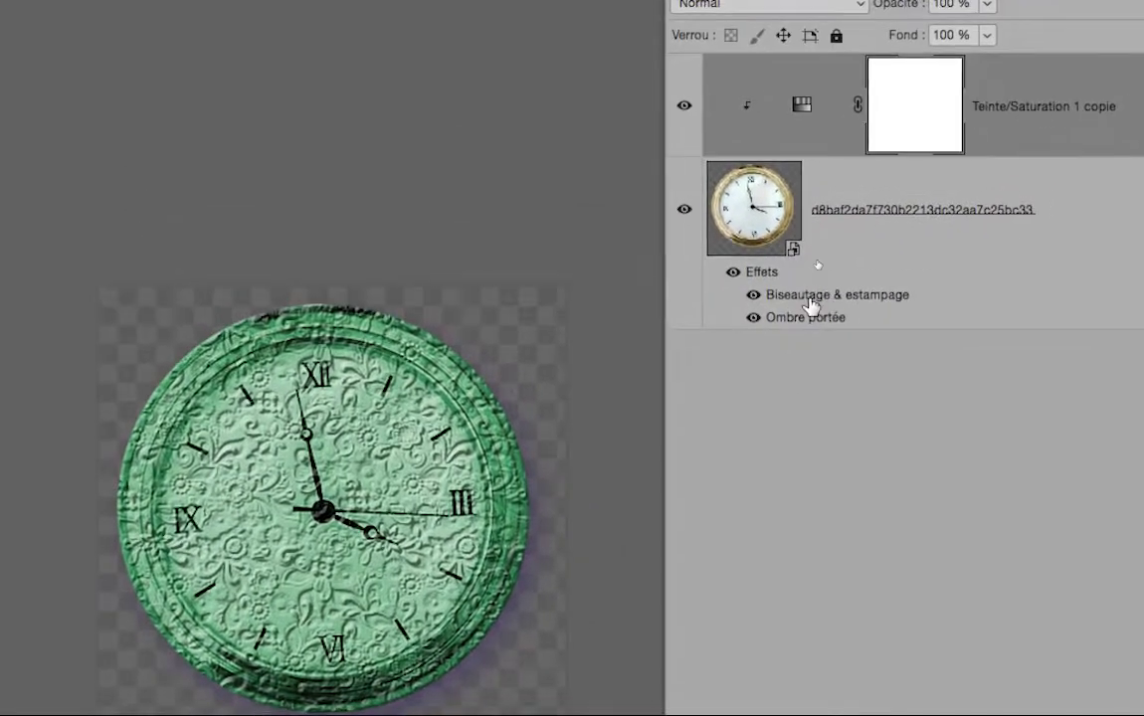
double_click(813, 314)
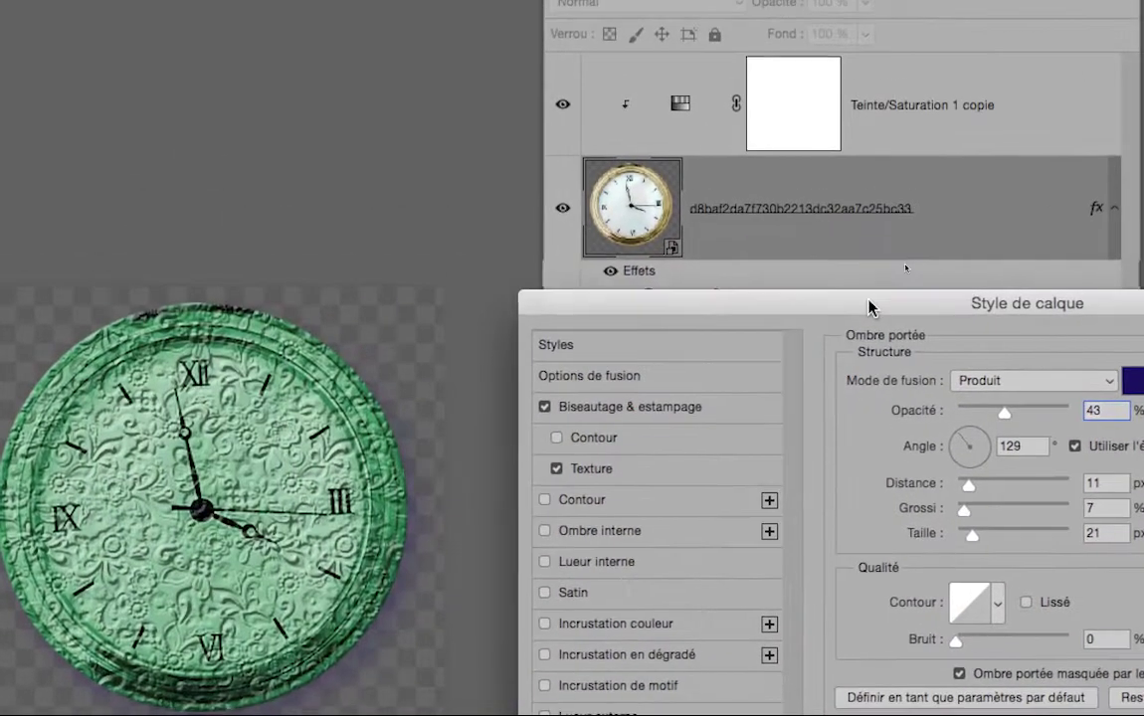
click(905, 356)
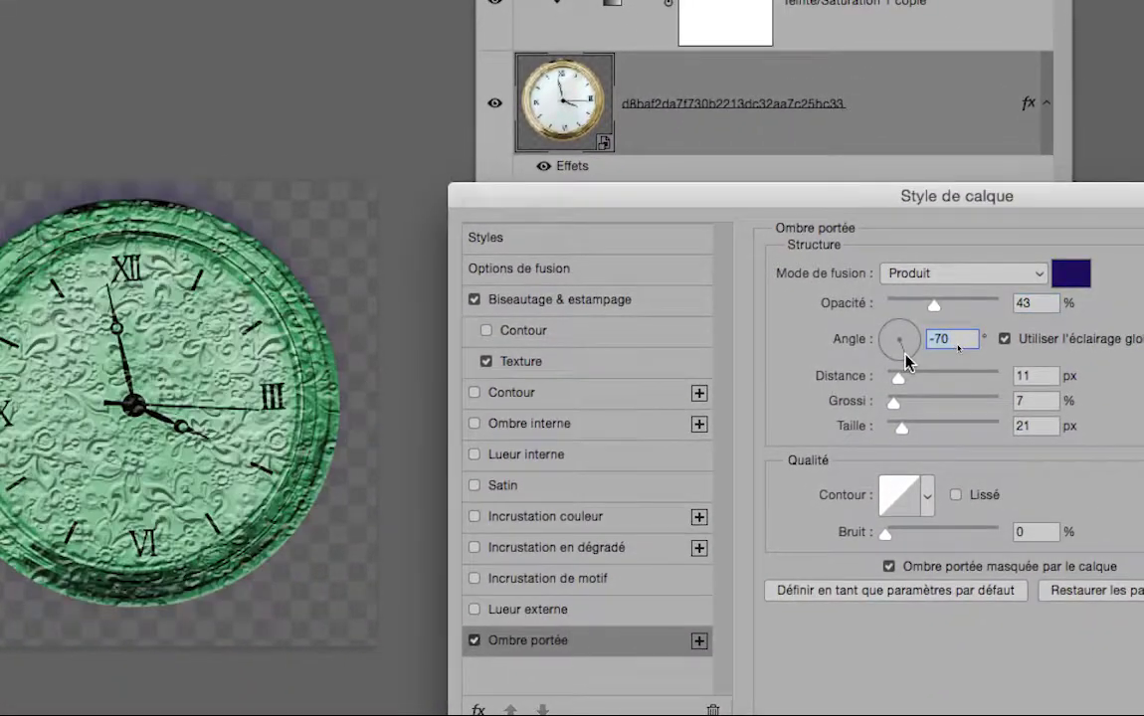
drag(905, 358, 895, 351)
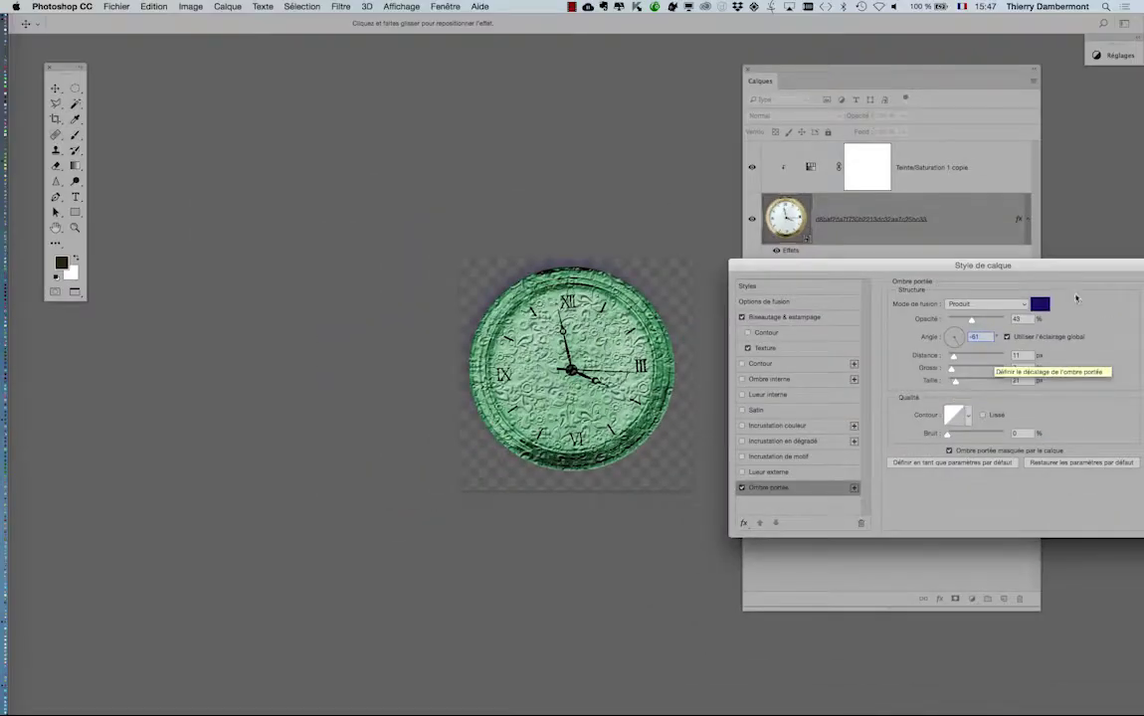
drag(1062, 260, 782, 235)
click(896, 257)
Save and close the green clock's contents document.
click(116, 6)
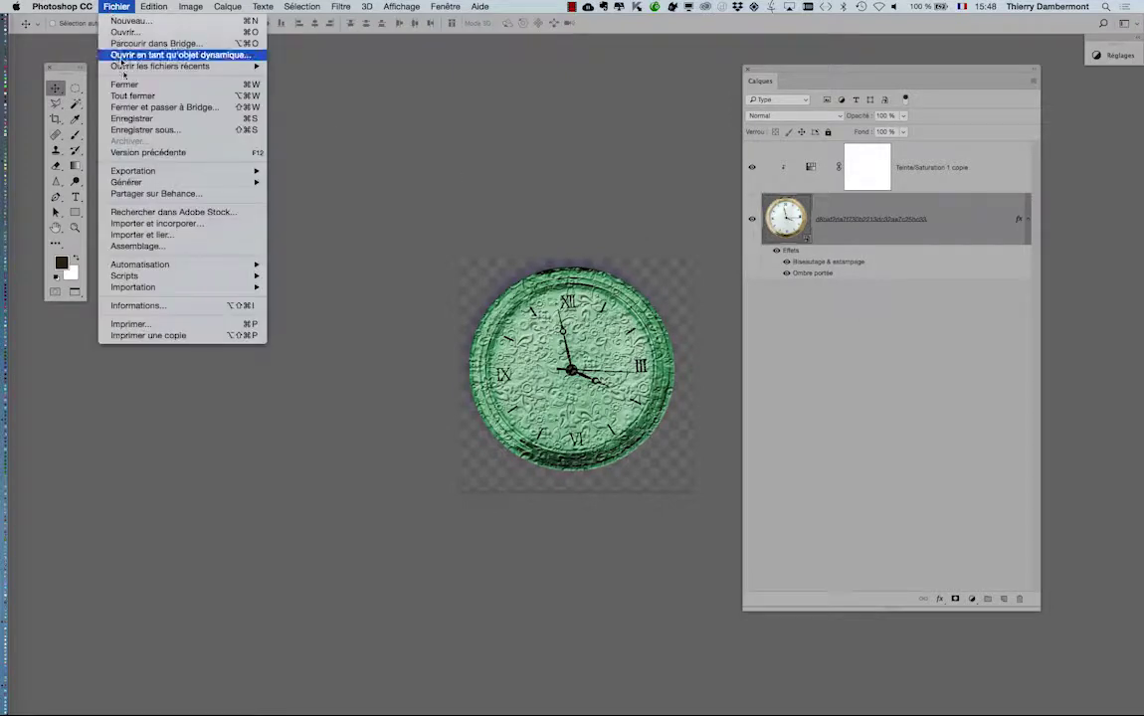
click(133, 118)
click(118, 6)
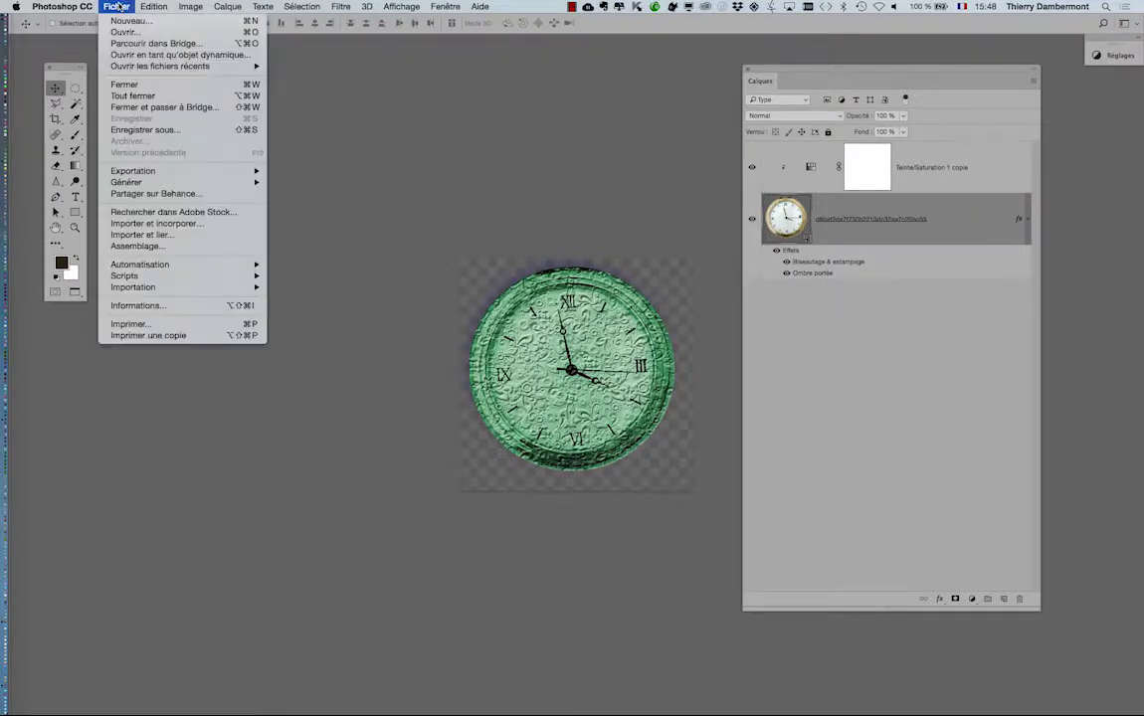
click(125, 85)
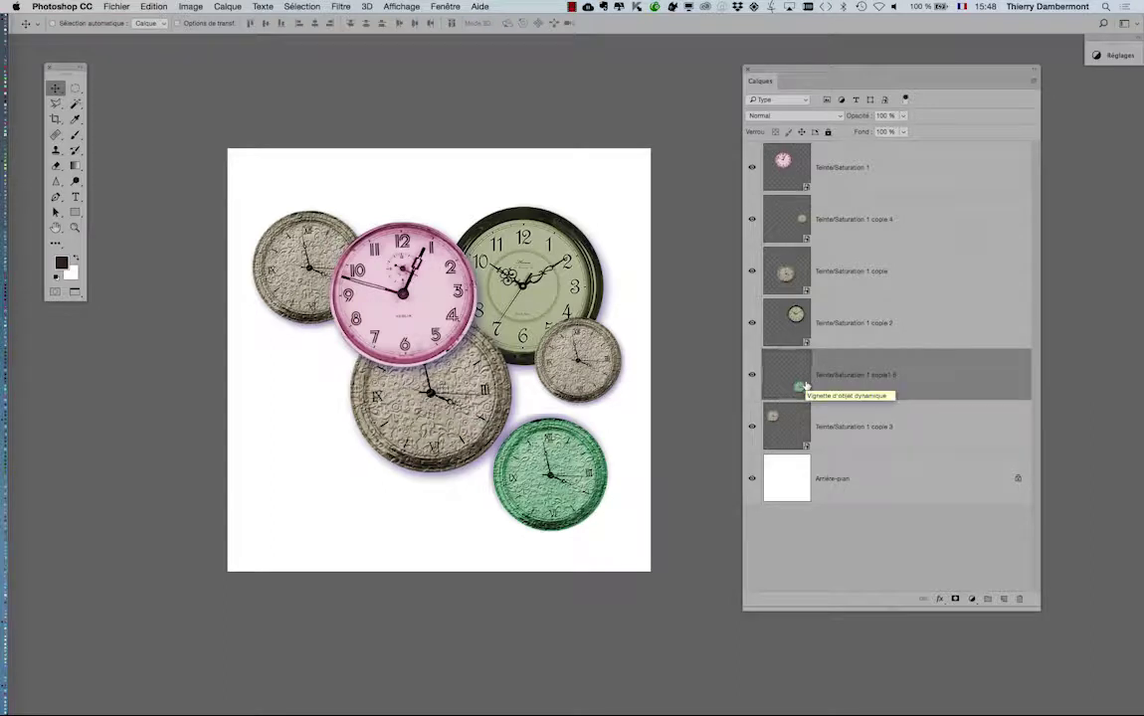
Zoom in and out on the green clock in the composition and undo the last change once.
scroll(558, 455, up, 2)
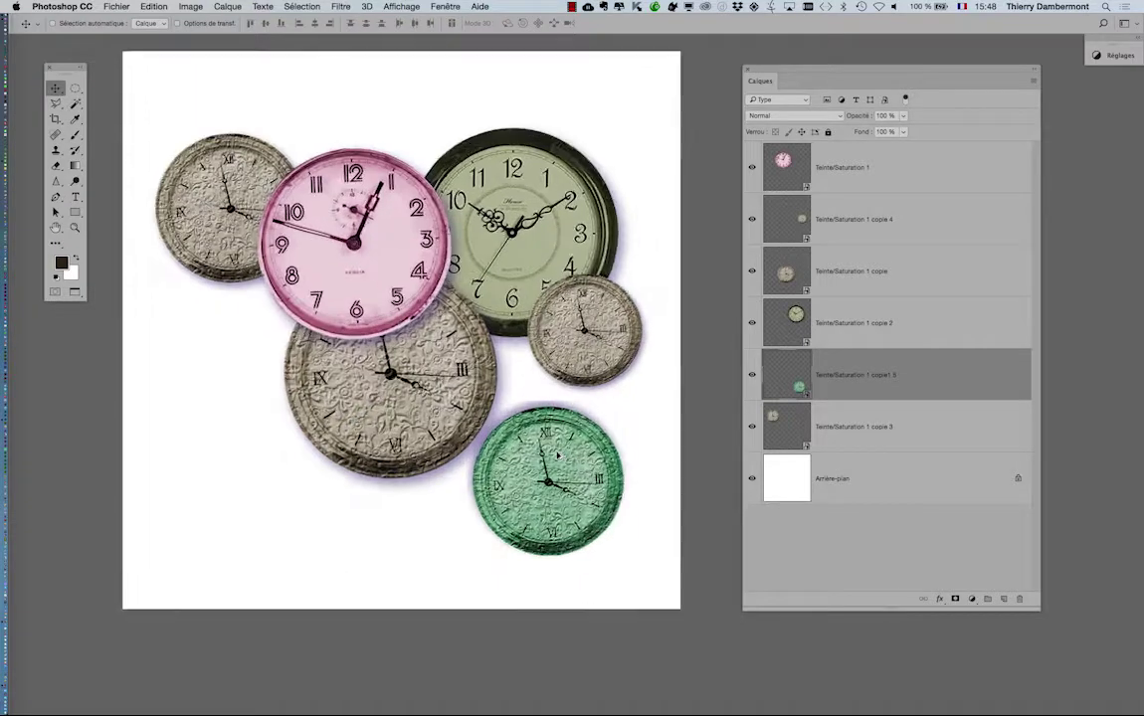
scroll(558, 455, up, 2)
scroll(526, 354, up, 1)
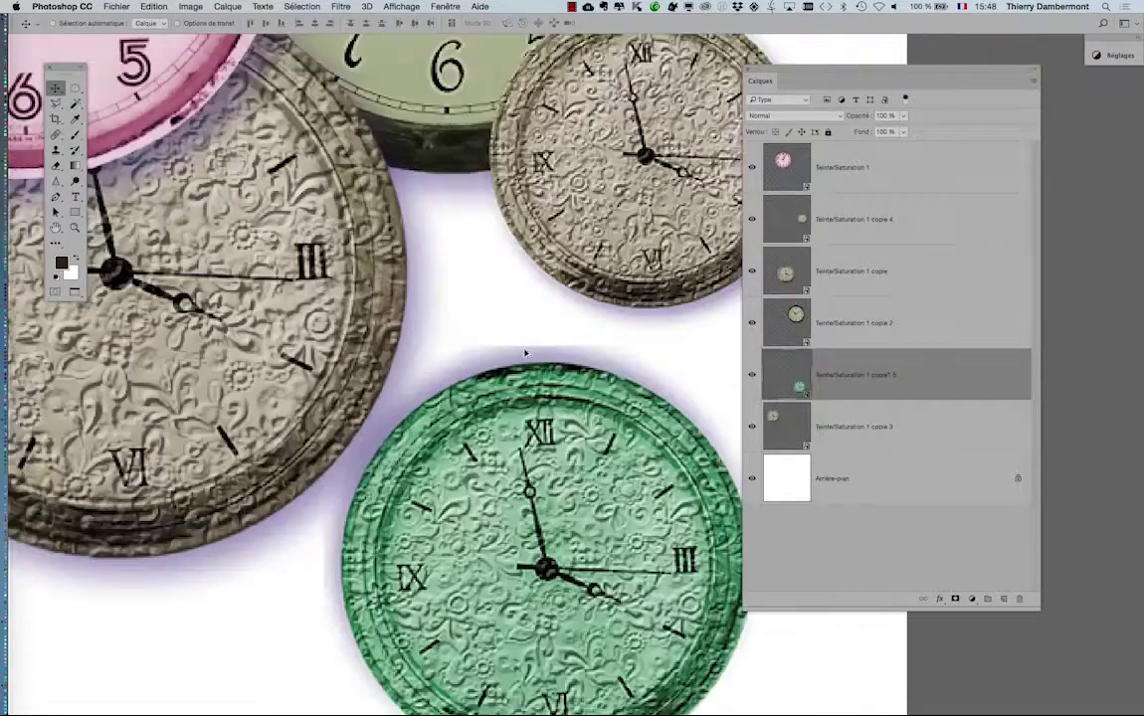
scroll(525, 353, up, 1)
scroll(533, 360, down, 1)
scroll(532, 364, down, 2)
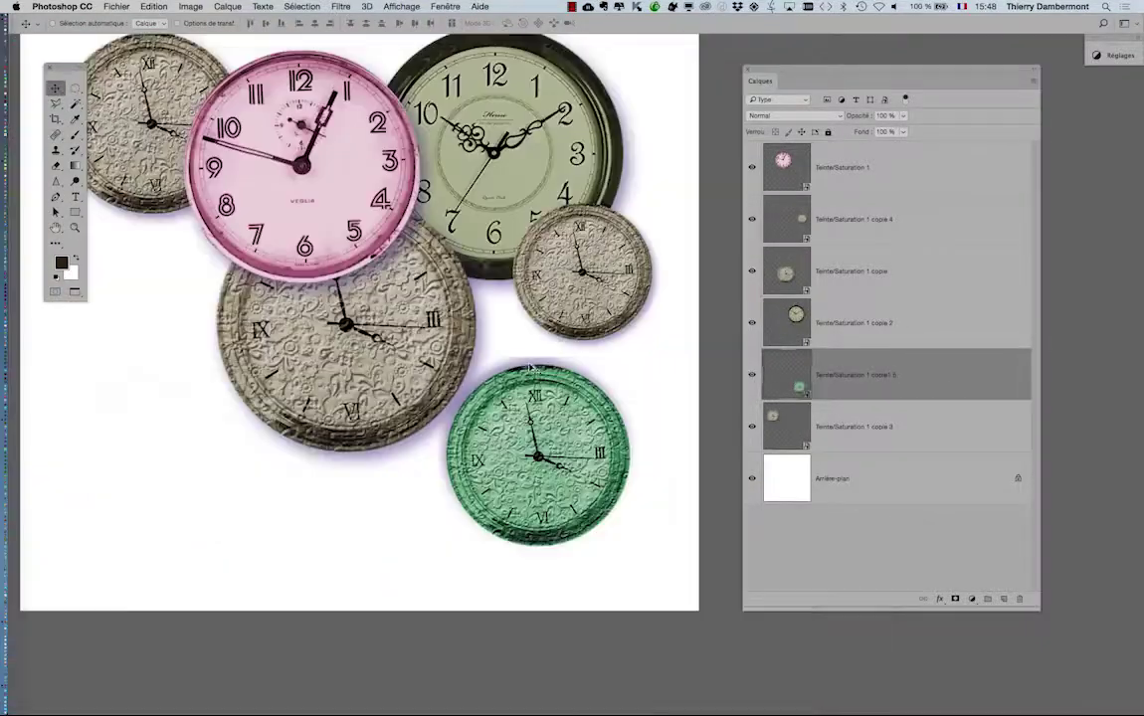
key(ctrl+z)
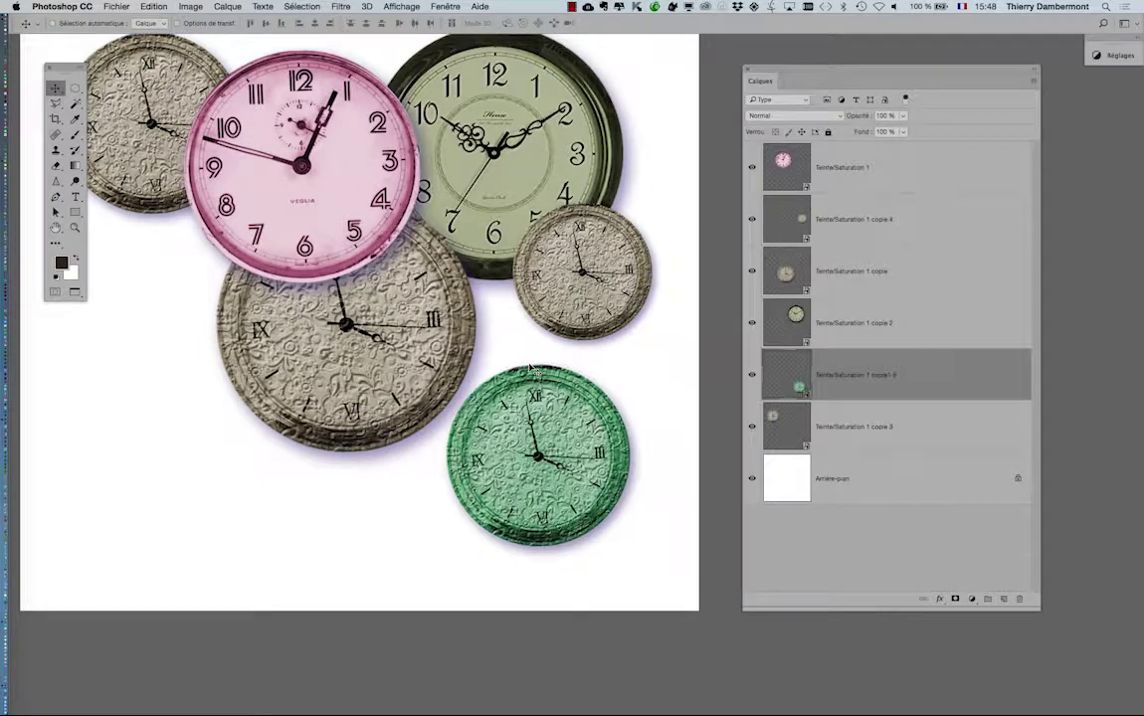
scroll(530, 368, down, 1)
scroll(530, 368, down, 1)
scroll(529, 370, down, 1)
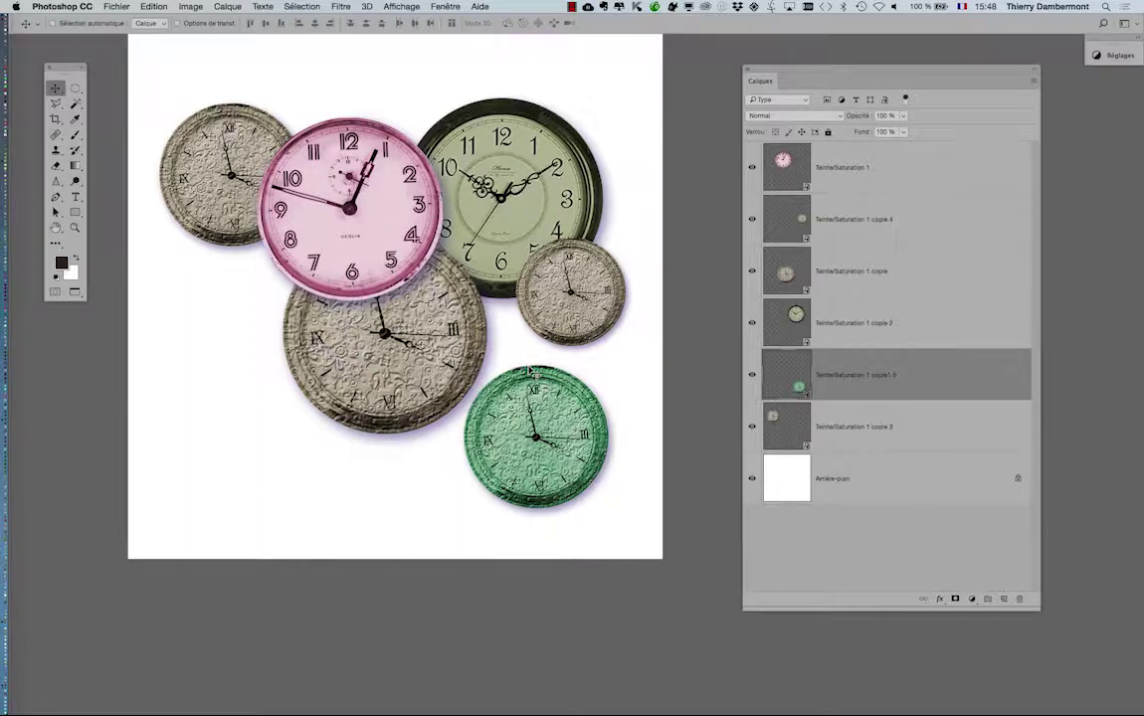
Turn off the green clock's Biseautage & estampage effect, then save and close its contents.
double_click(806, 385)
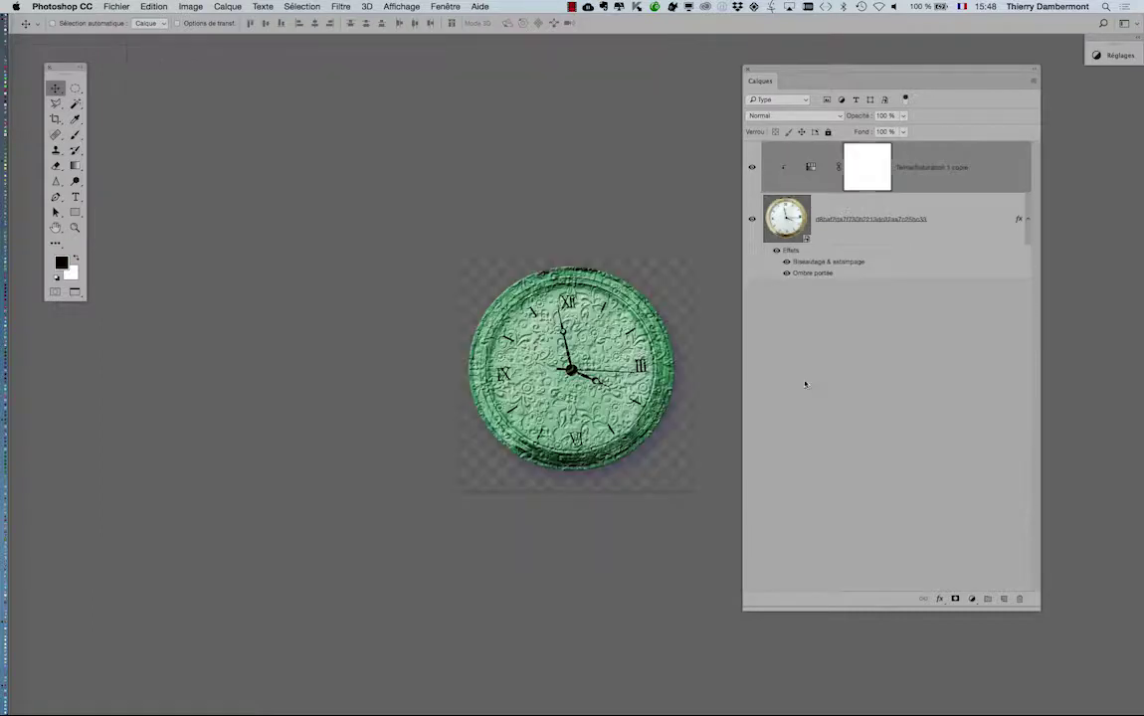
click(787, 262)
click(117, 6)
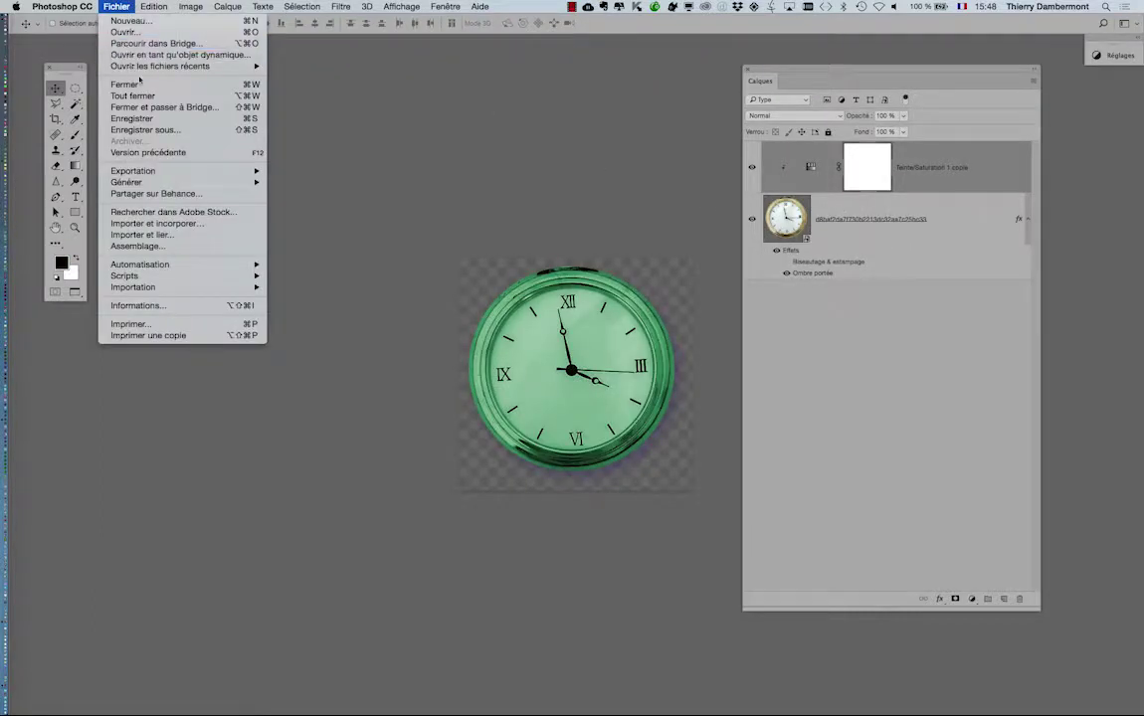
click(129, 119)
click(117, 6)
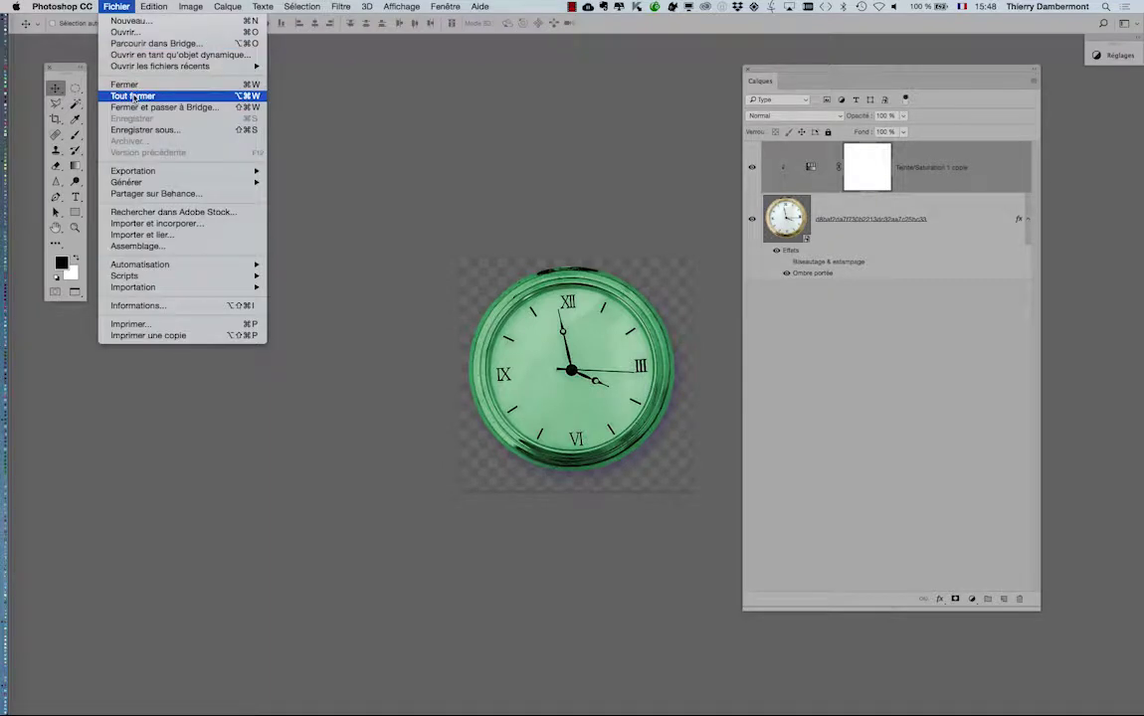
click(124, 85)
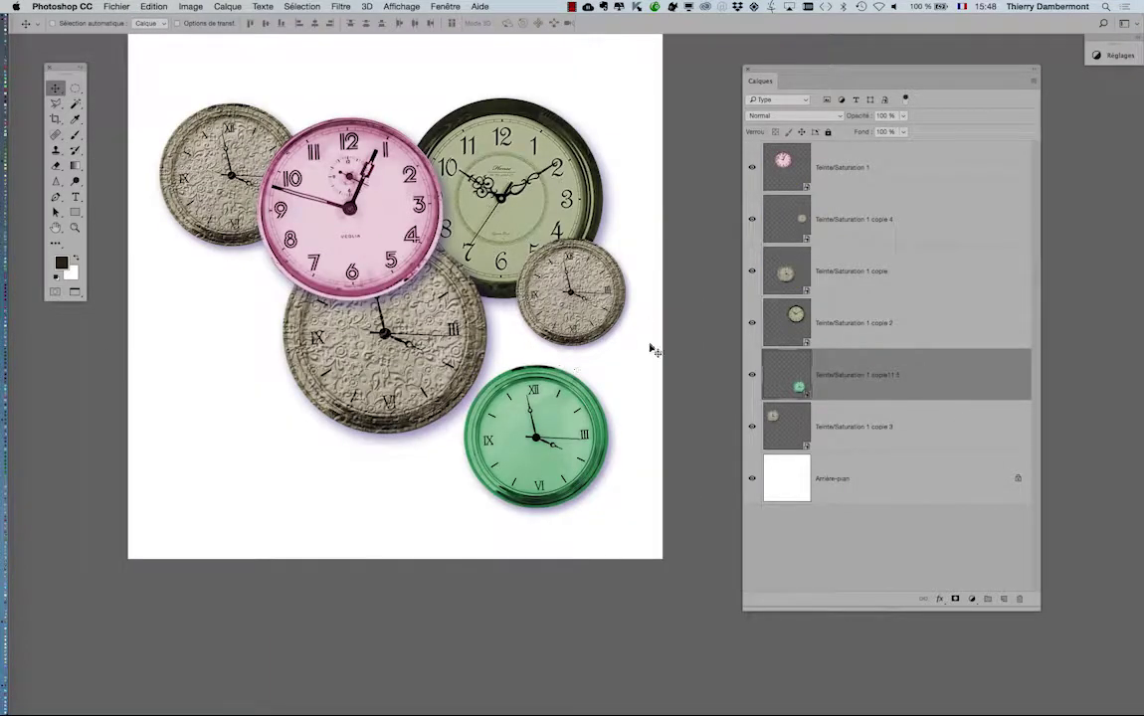
scroll(448, 338, down, 1)
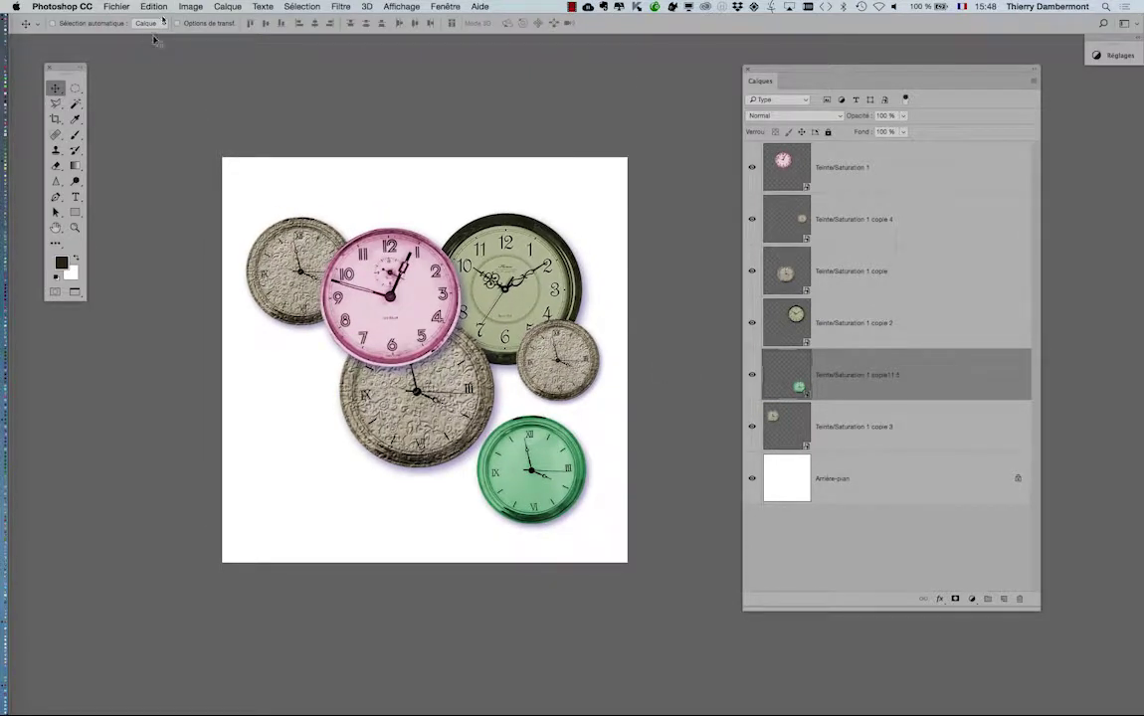
Select All on the canvas and use Copier avec fusion to copy the six visible clocks.
click(156, 5)
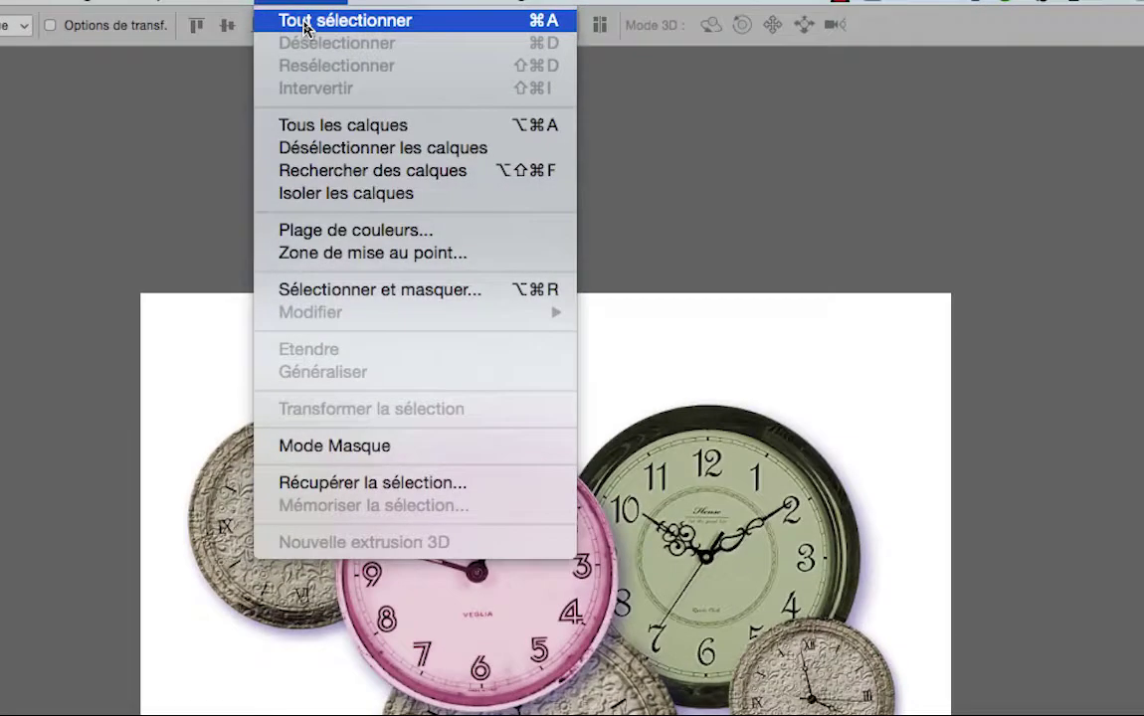
click(306, 25)
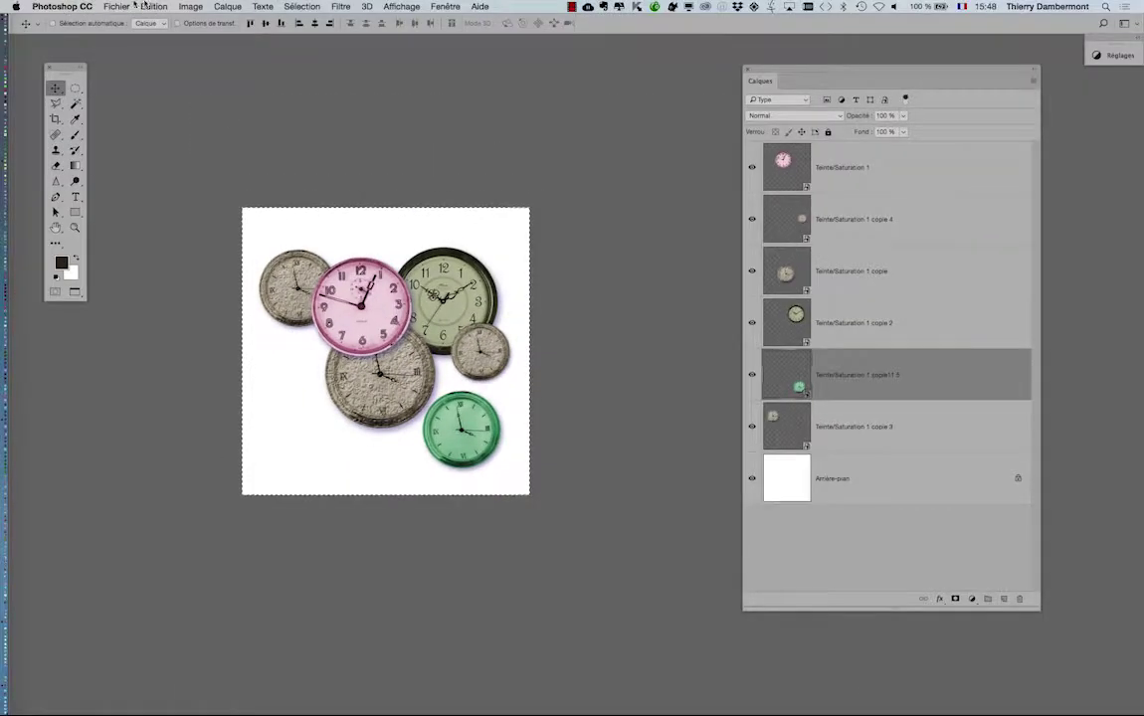
click(154, 6)
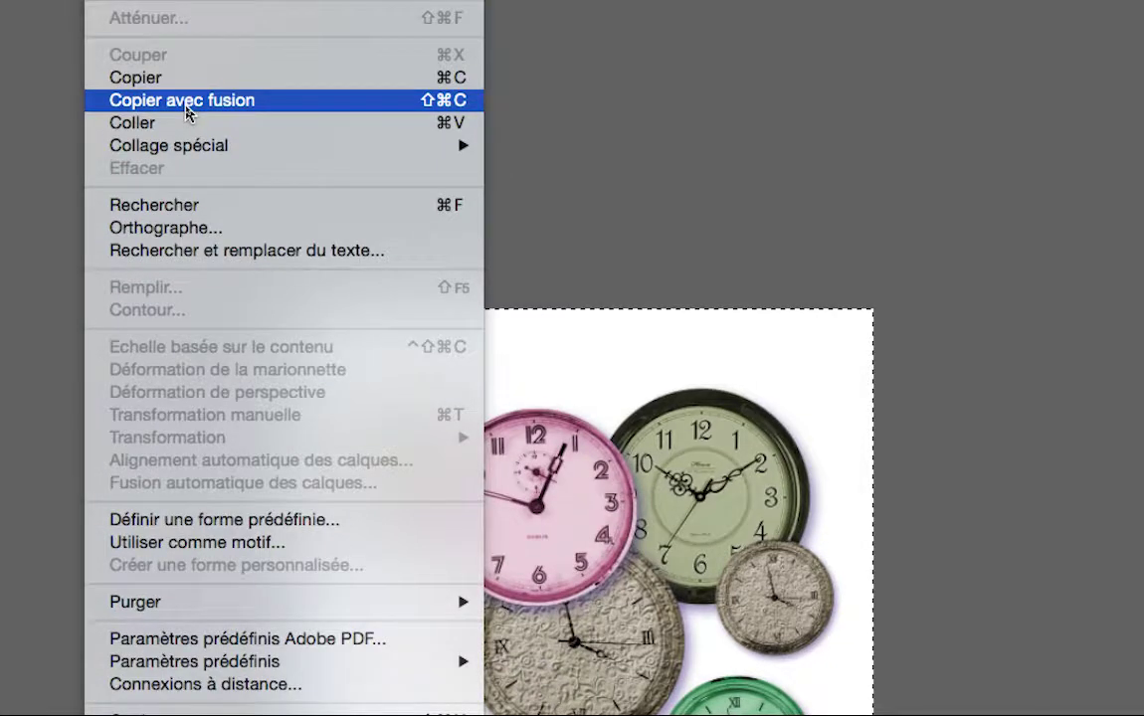
click(186, 100)
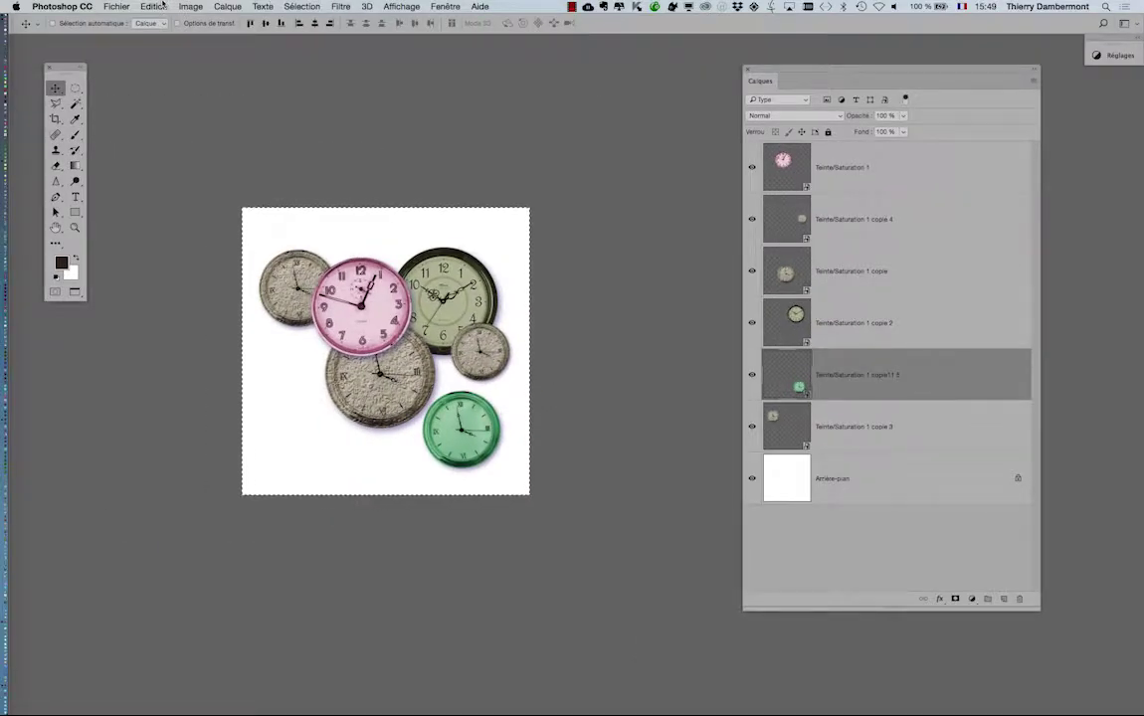
click(154, 6)
Create Calque 1 above Arrière-plan and paste the merged clocks image into it.
click(597, 199)
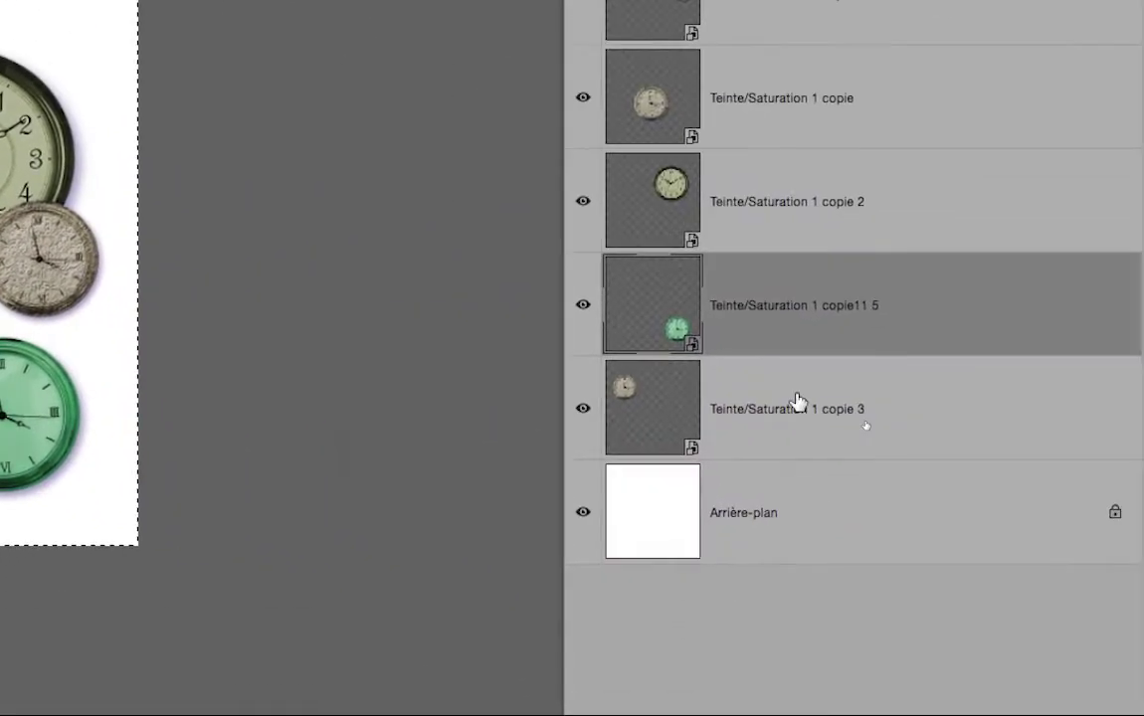
click(880, 549)
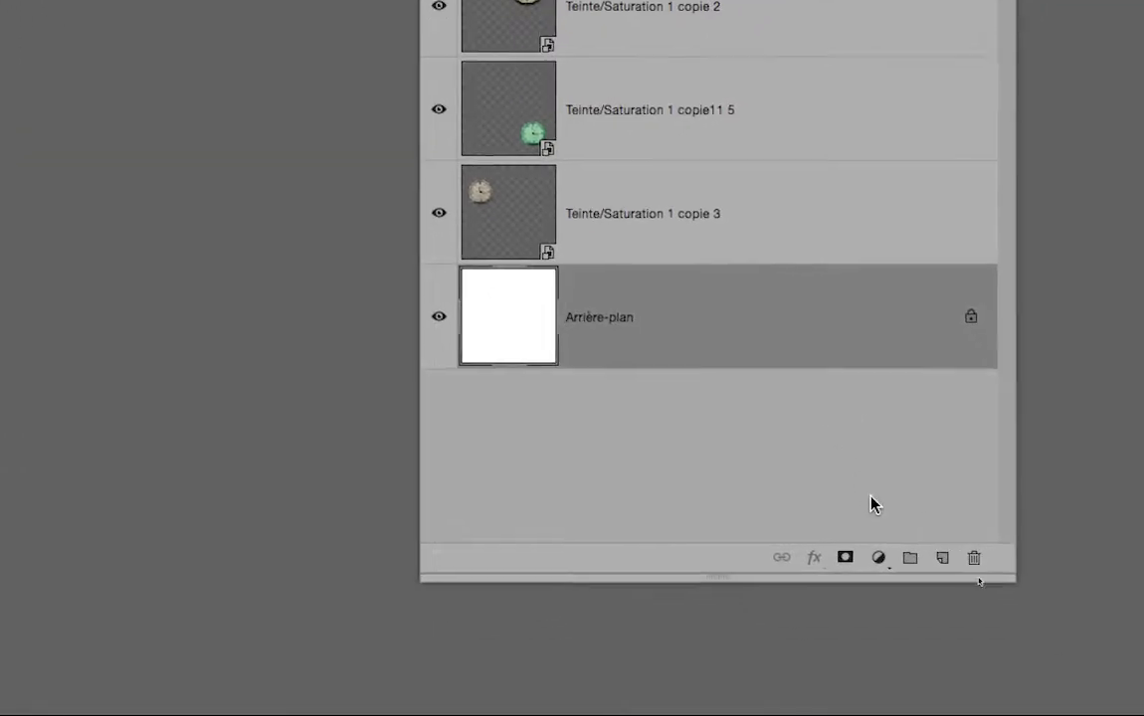
click(897, 517)
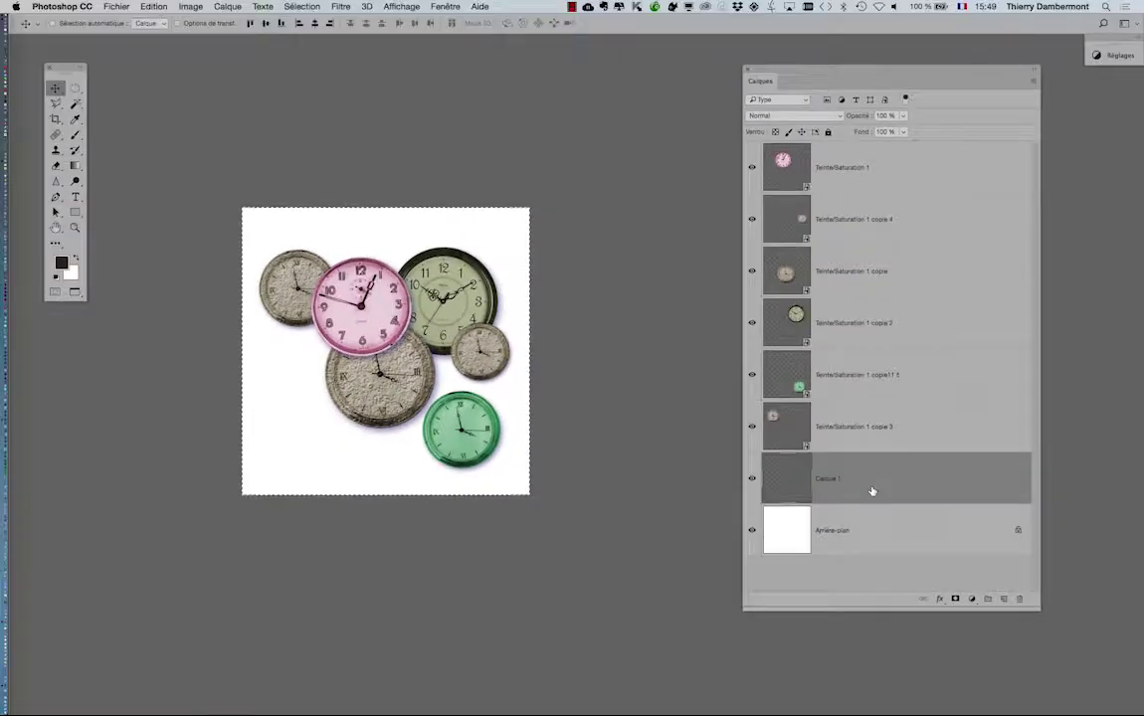
click(154, 7)
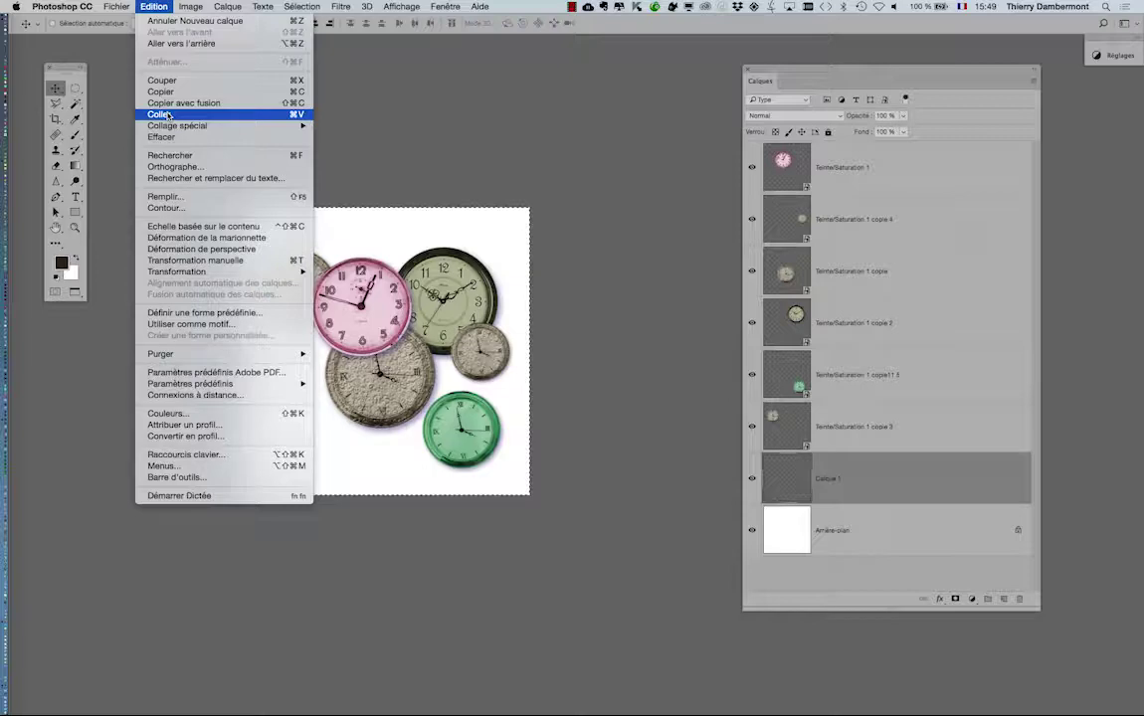
click(168, 115)
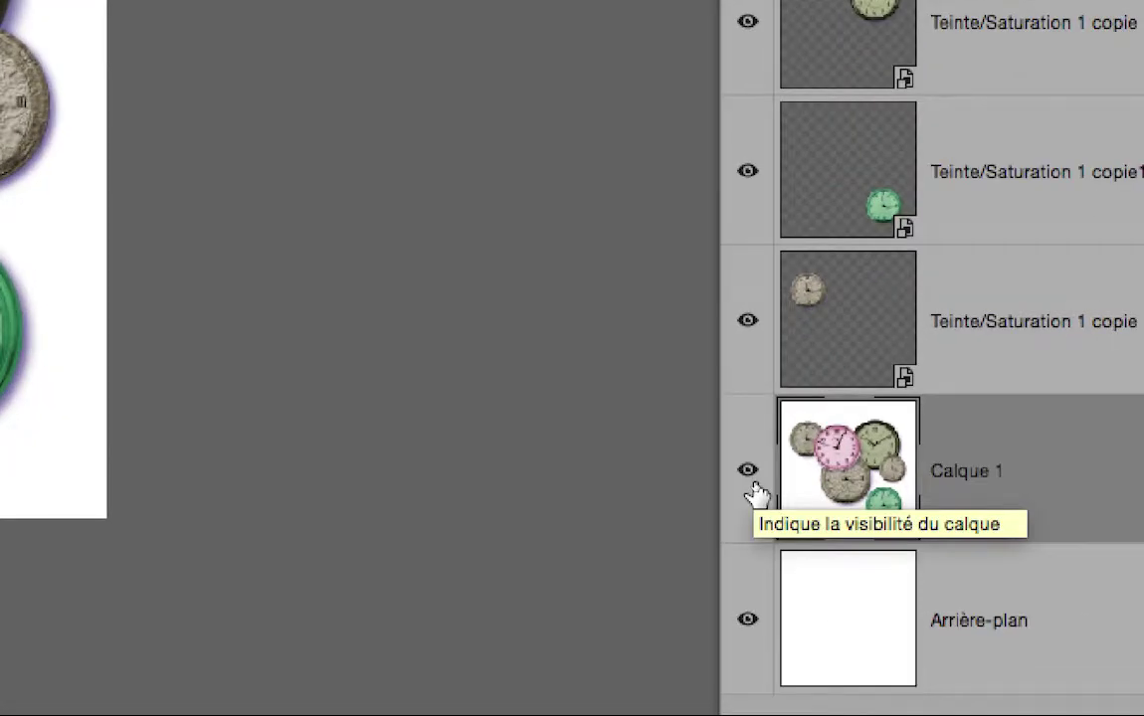
Hide every layer except Calque 1 and bring up the Filtre menu.
alt+click(752, 486)
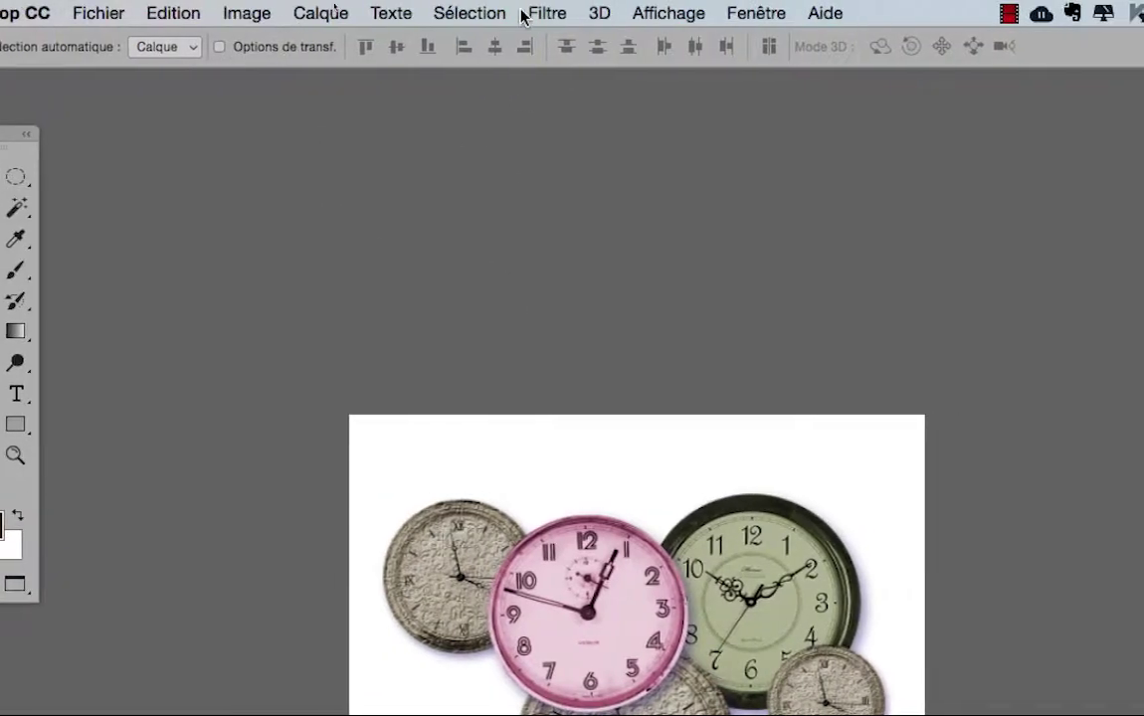
click(530, 13)
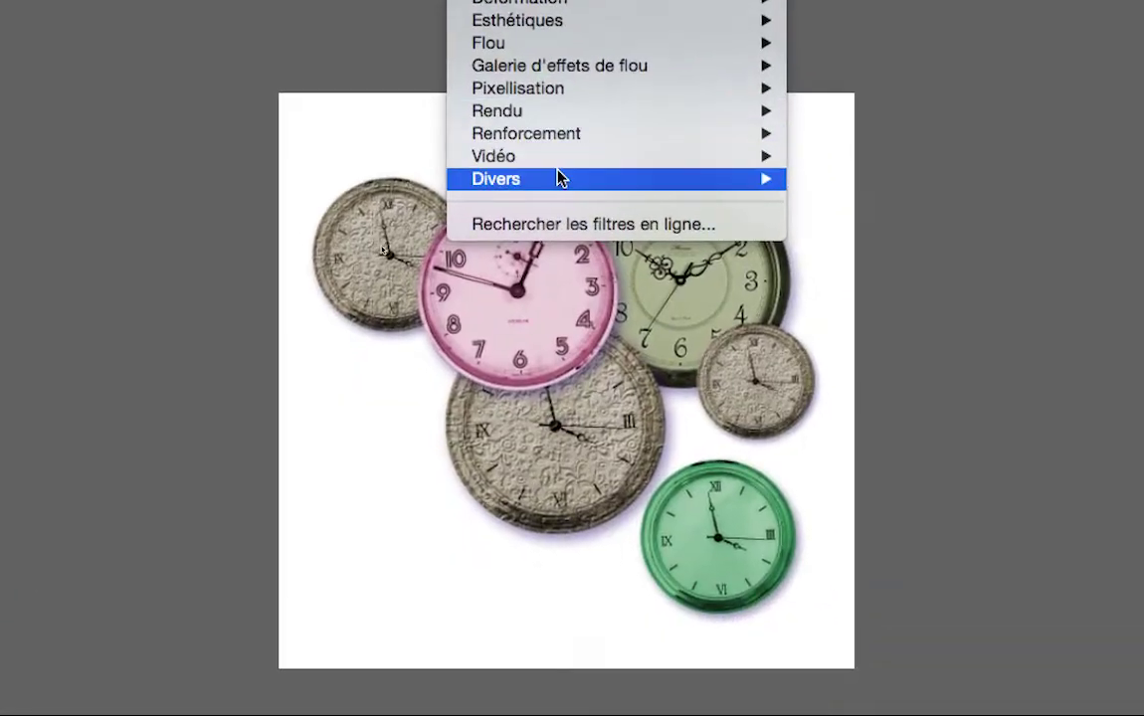
mouse_move(298, 115)
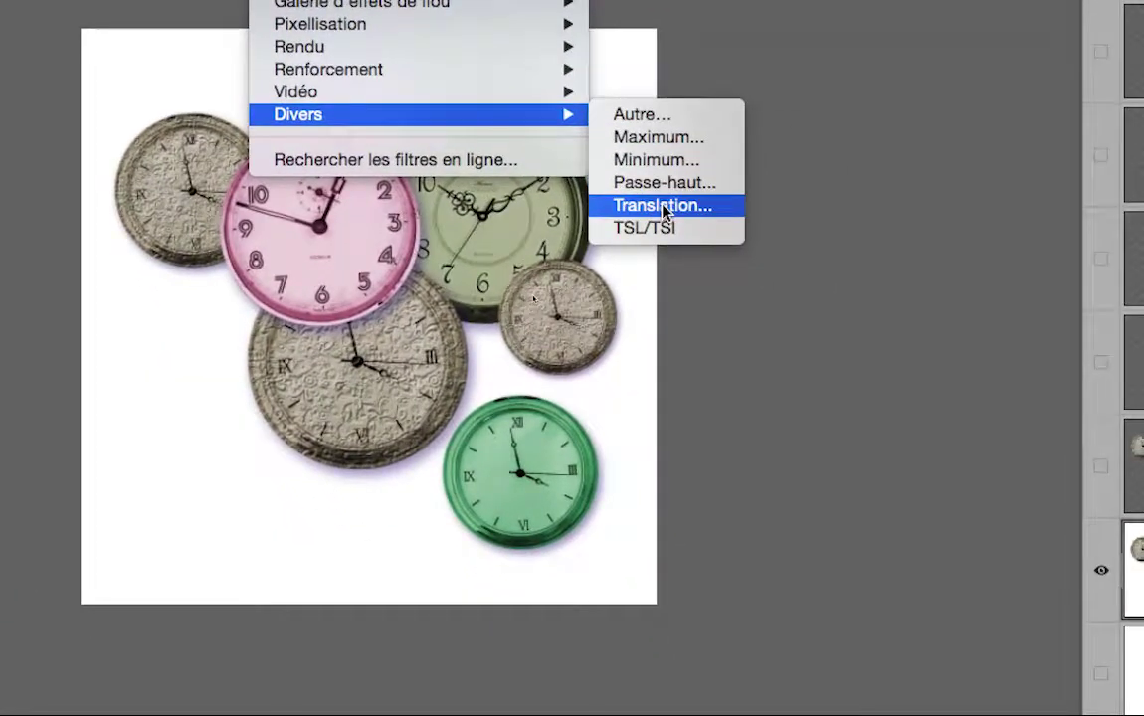
Apply Translation with Reboucler, offsetting Calque 1 by +301 px horizontally and -266 px vertically.
click(665, 209)
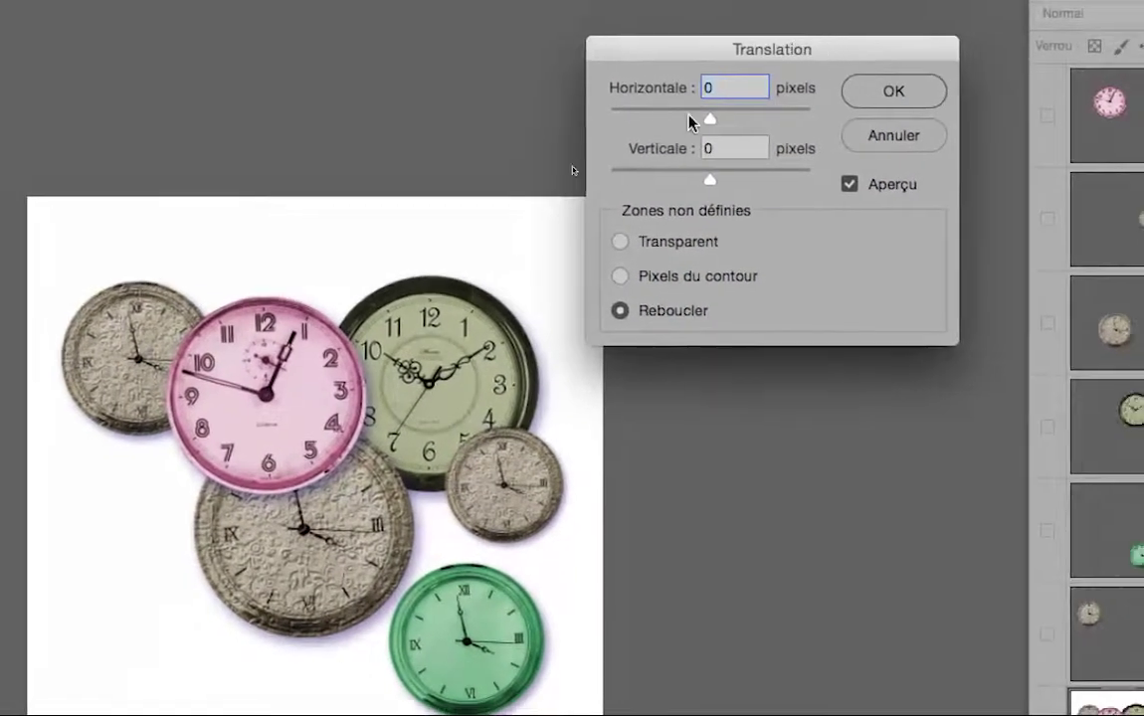
drag(693, 120, 706, 122)
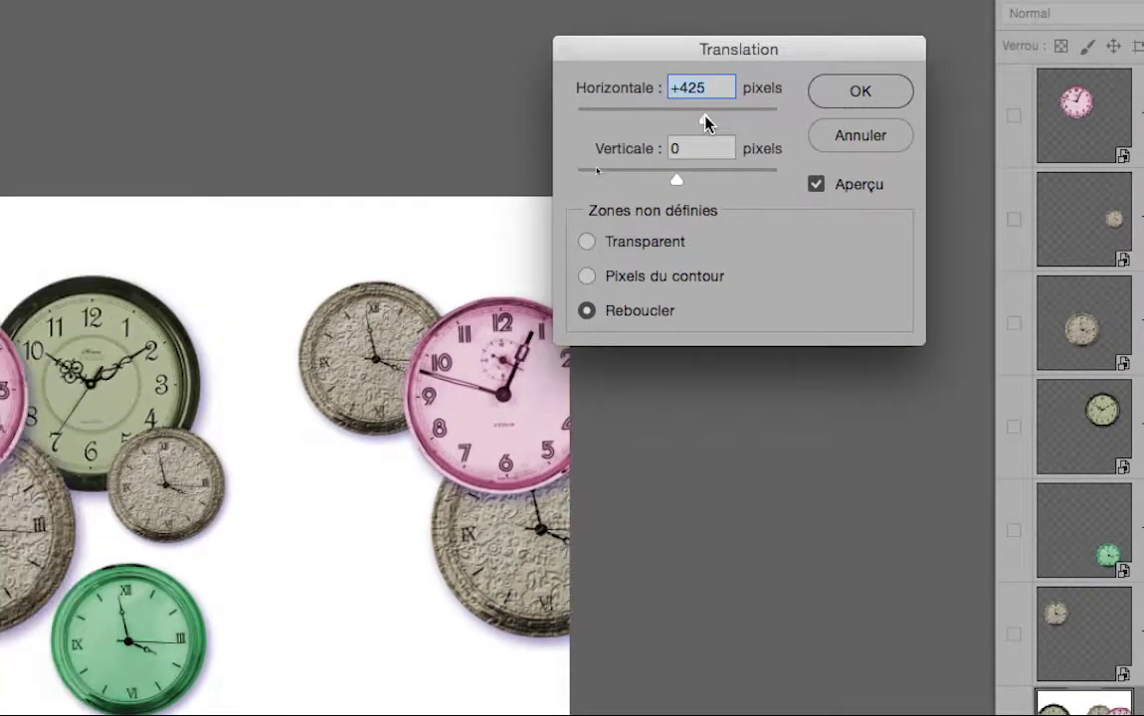
drag(707, 122, 698, 121)
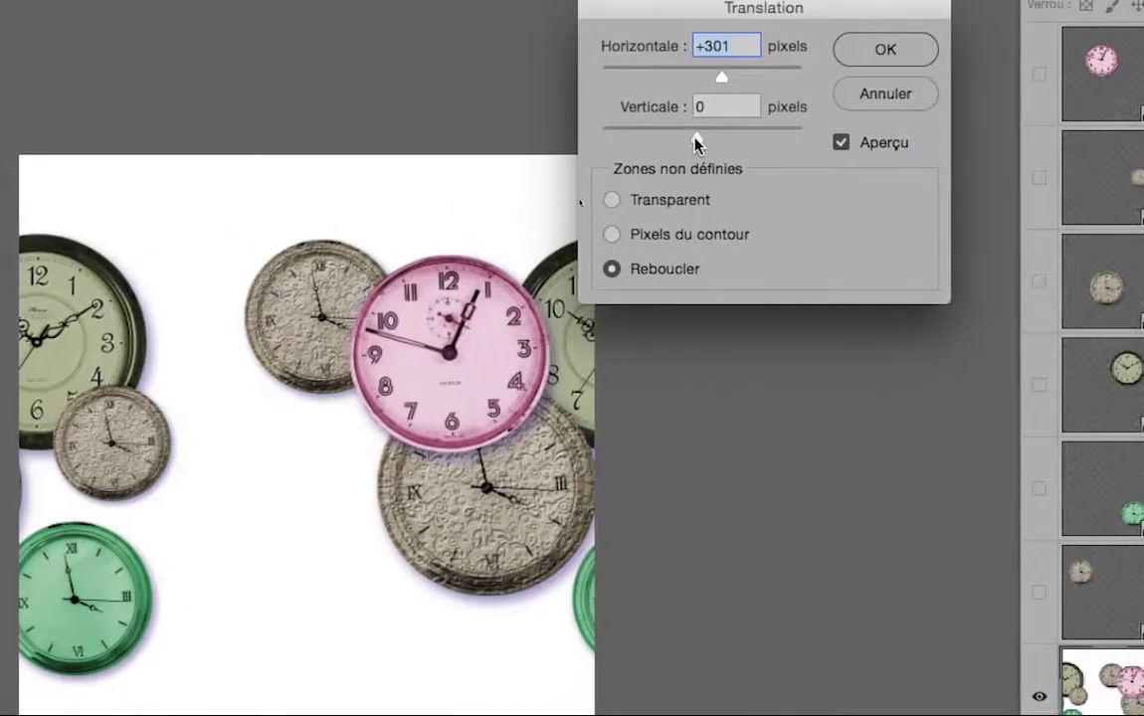
drag(700, 141, 690, 143)
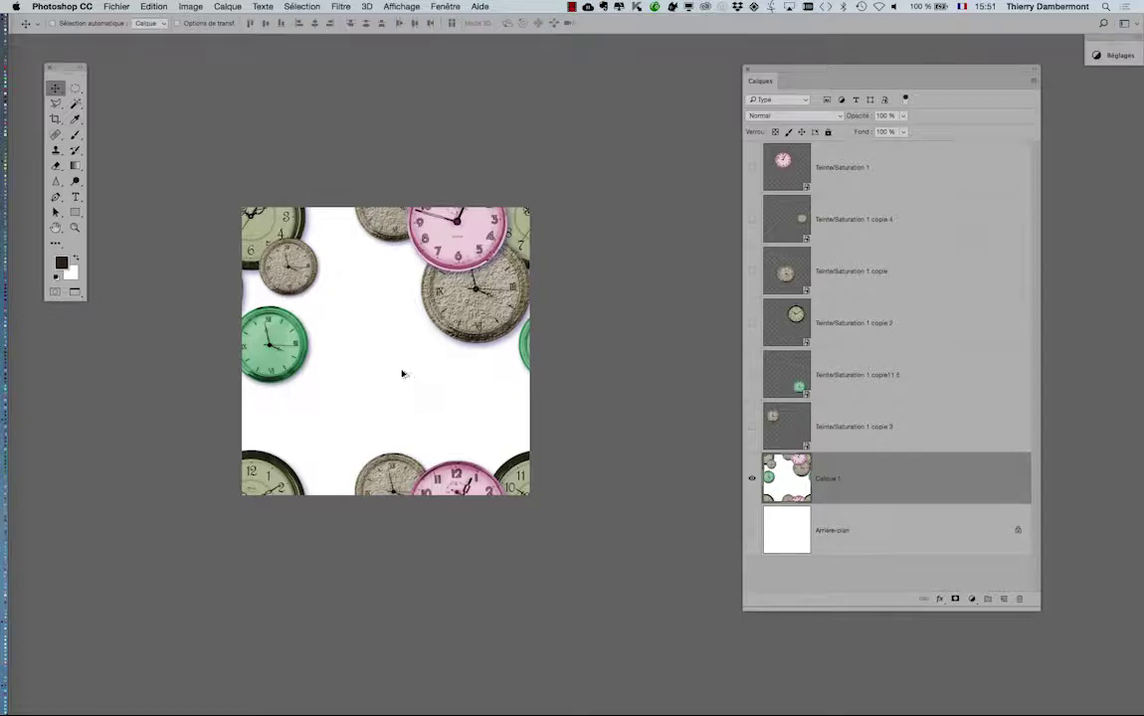
Zoom in and make all the Teinte/Saturation clock layers visible again above Calque 1.
key(super+plus)
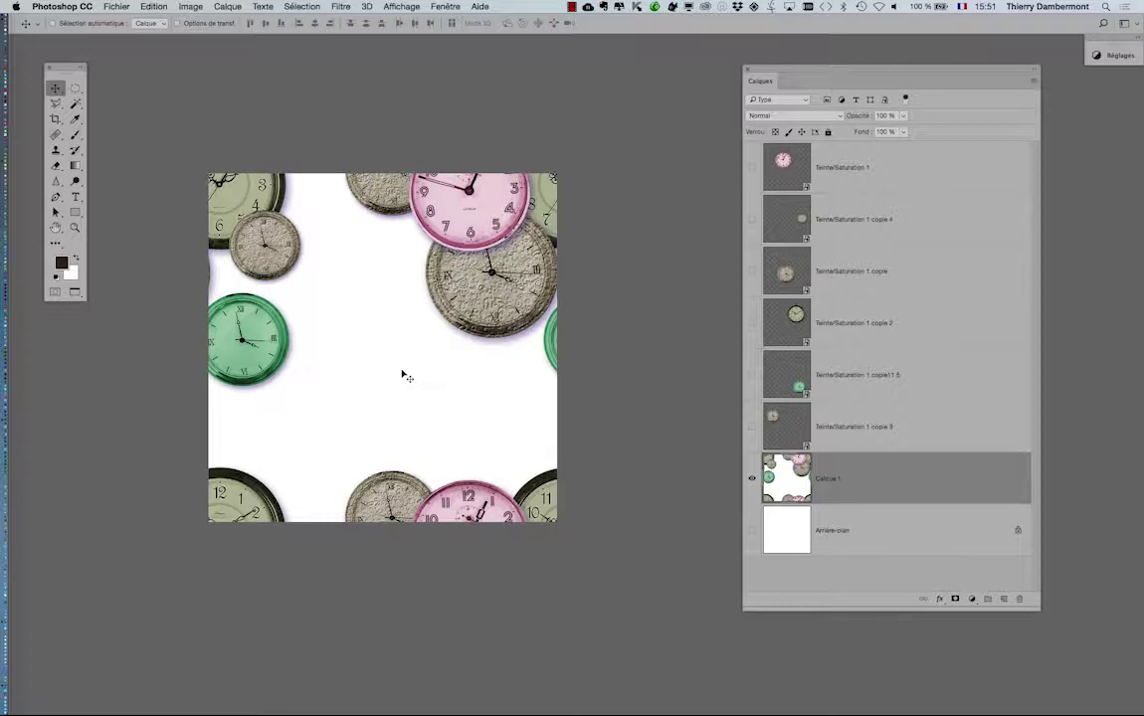
key(ctrl+plus)
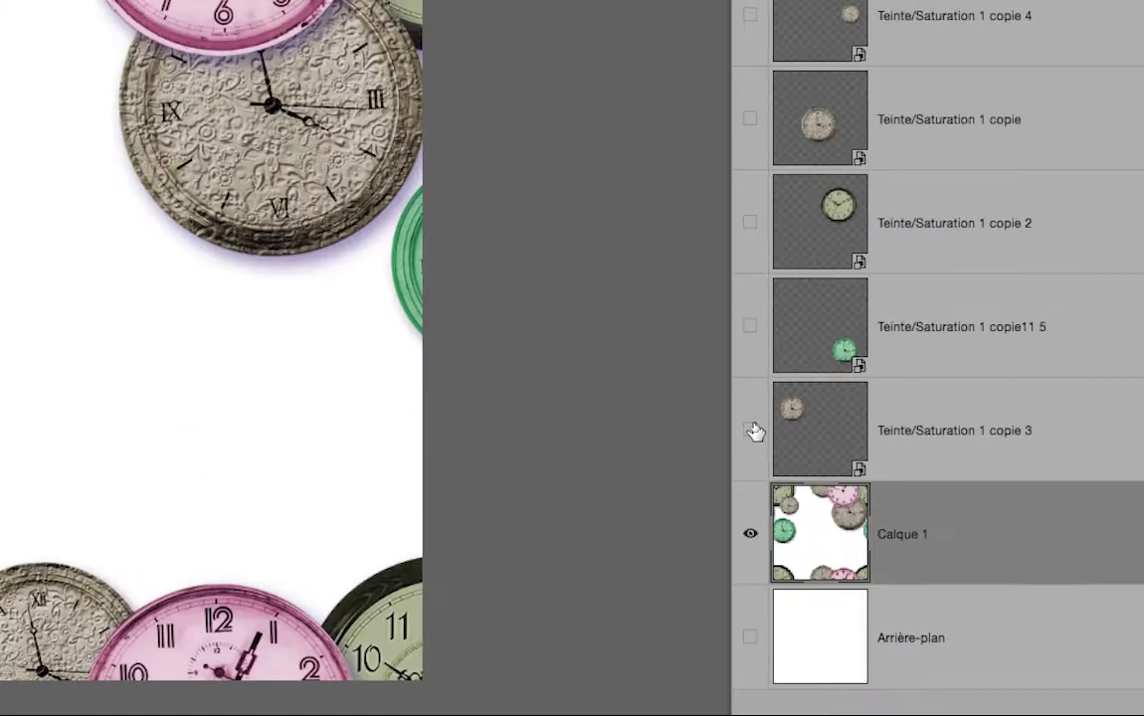
drag(755, 432, 753, 185)
drag(756, 346, 753, 73)
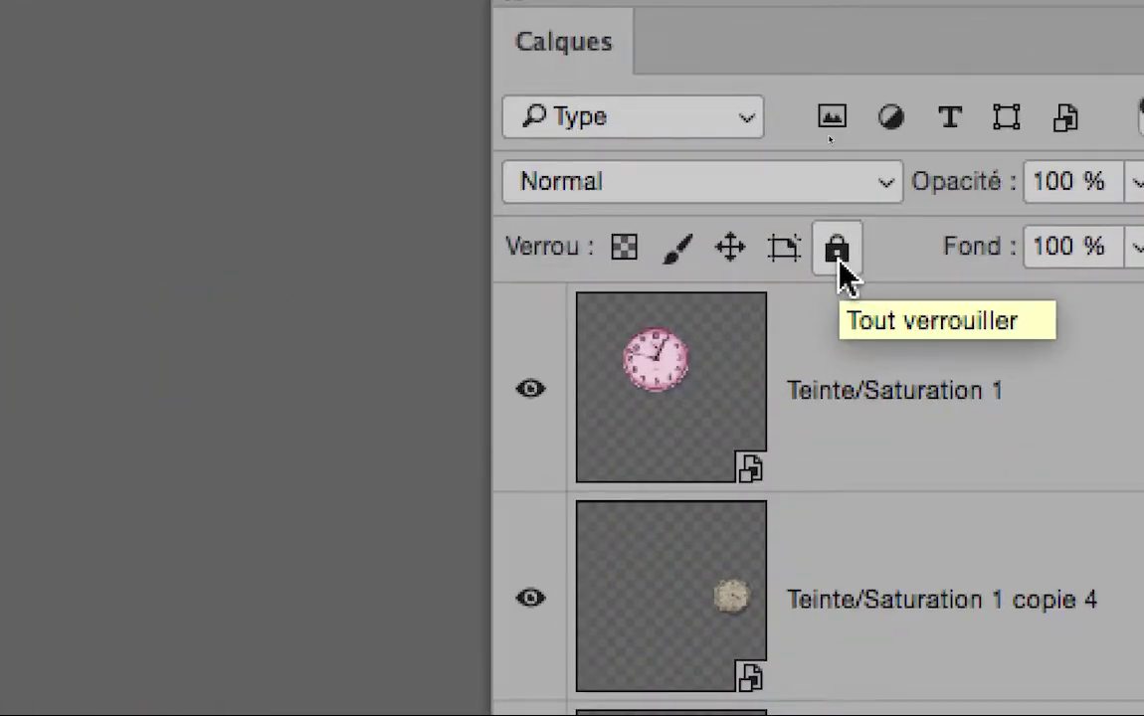
Lock Calque 1 with Tout verrouiller and enable Sélection automatique on the Move tool.
click(838, 257)
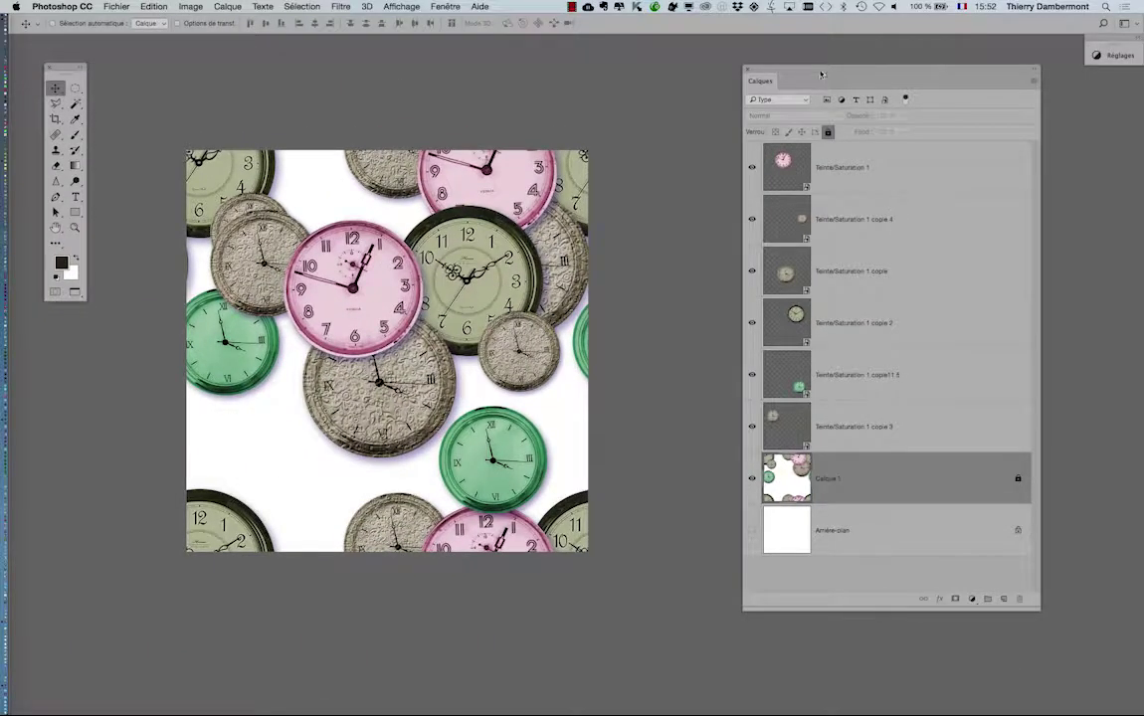
drag(821, 75, 779, 72)
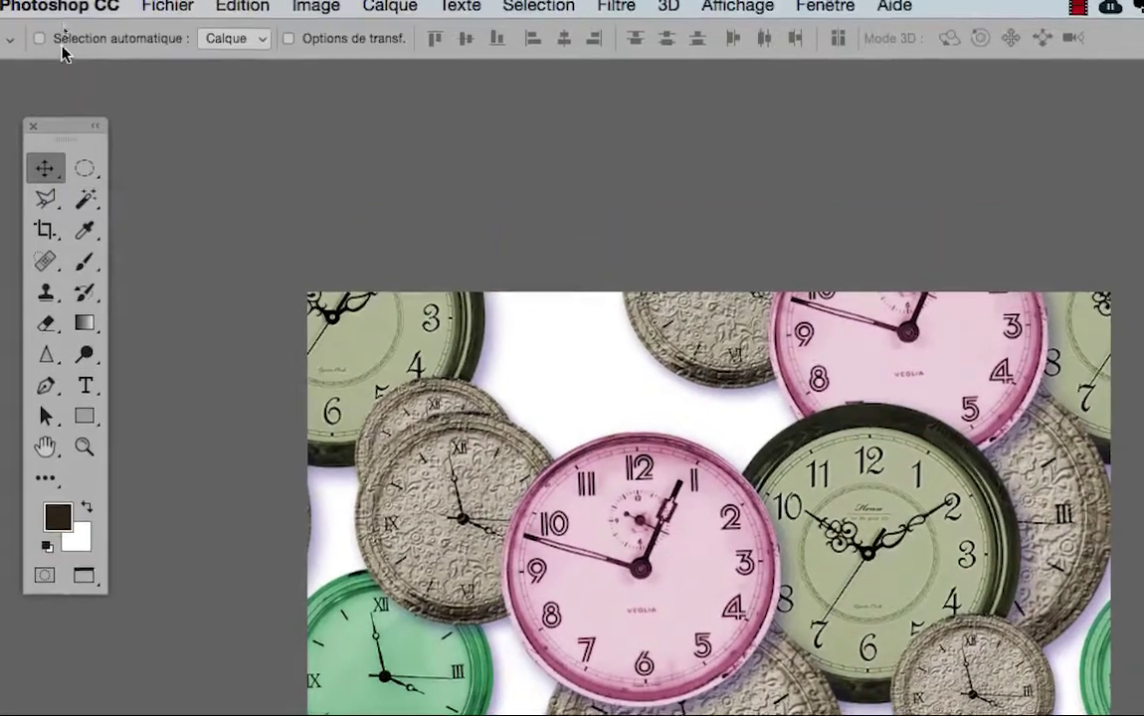
click(61, 46)
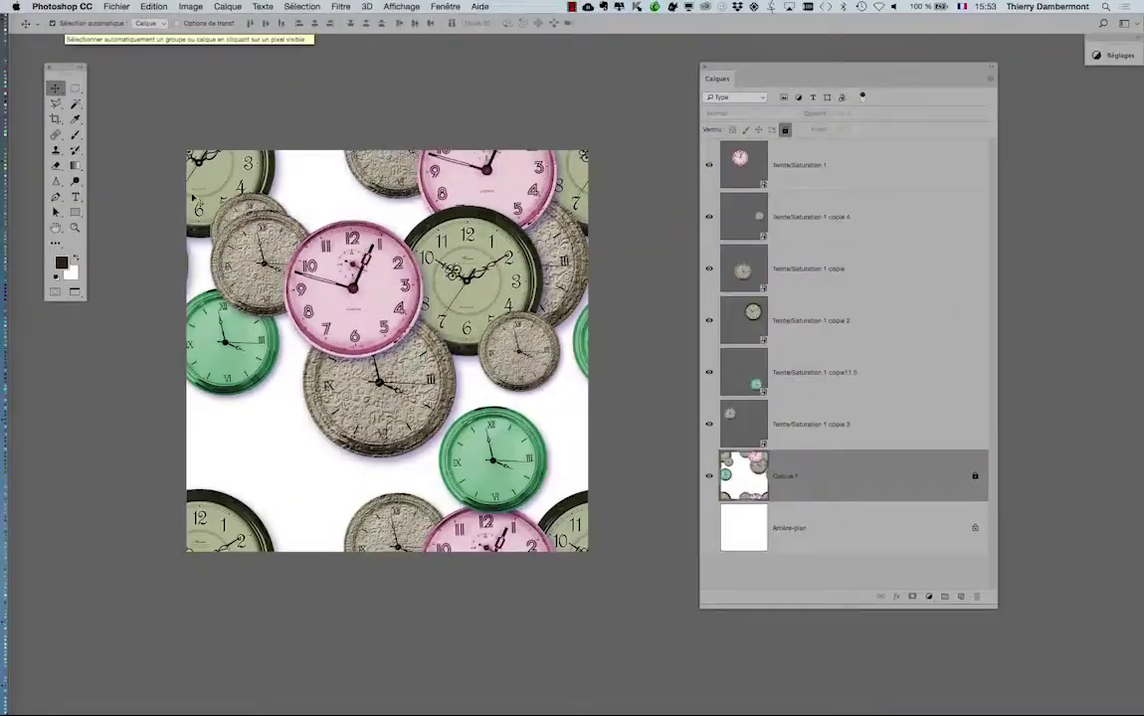
Drag the pink, beige, dark-rimmed and green clocks into the tile's empty centre.
mouse_move(336, 298)
mouse_down()
mouse_move(280, 404)
mouse_move(240, 429)
mouse_up()
mouse_move(358, 380)
mouse_down()
mouse_move(378, 335)
mouse_move(337, 241)
mouse_up()
mouse_move(254, 274)
mouse_down()
mouse_move(386, 388)
mouse_move(422, 385)
mouse_up()
click(491, 289)
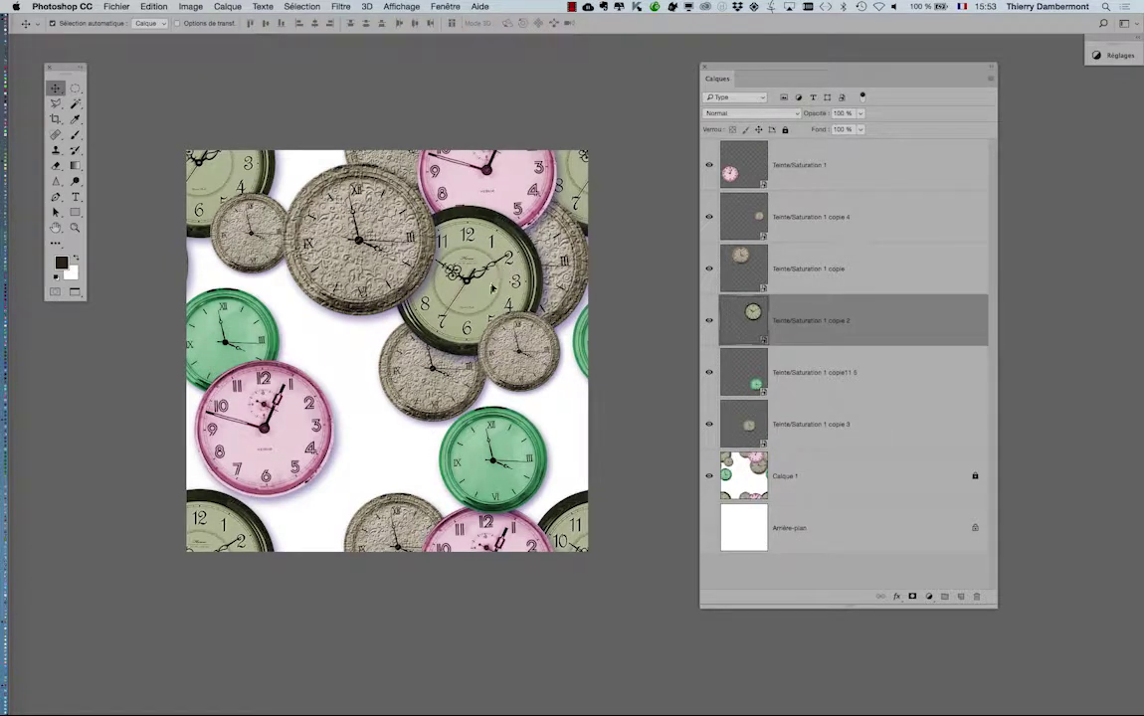
drag(492, 289, 400, 470)
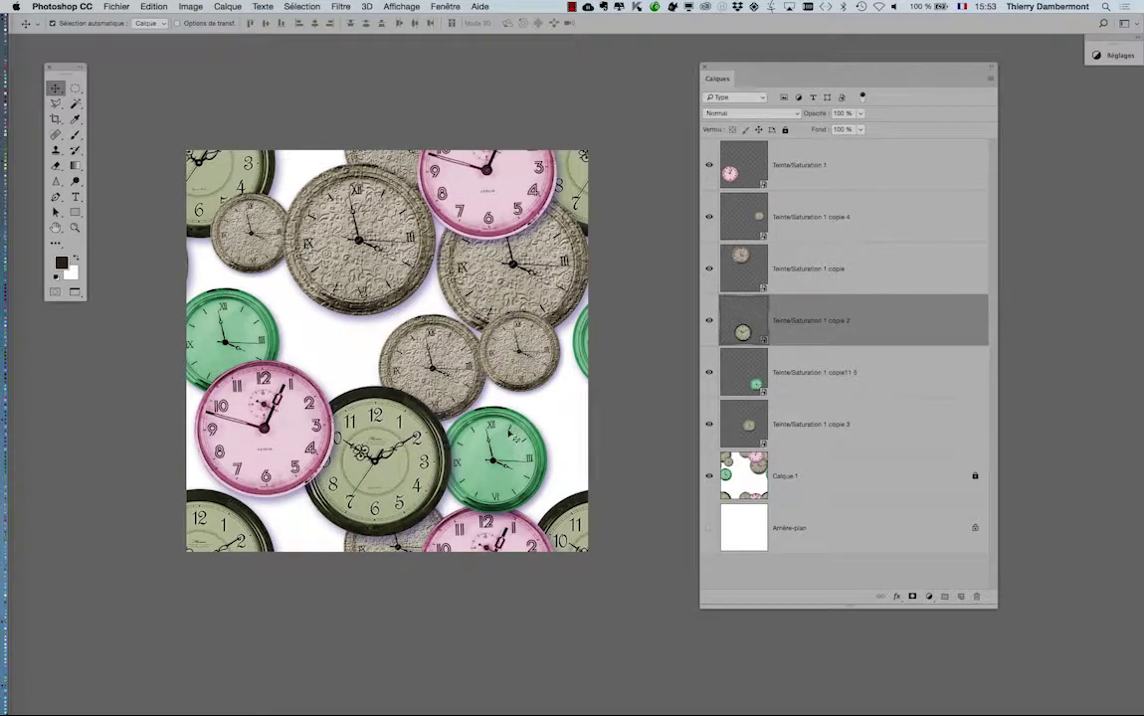
drag(510, 435, 521, 435)
mouse_move(535, 346)
mouse_down()
mouse_move(562, 317)
mouse_move(296, 335)
mouse_up()
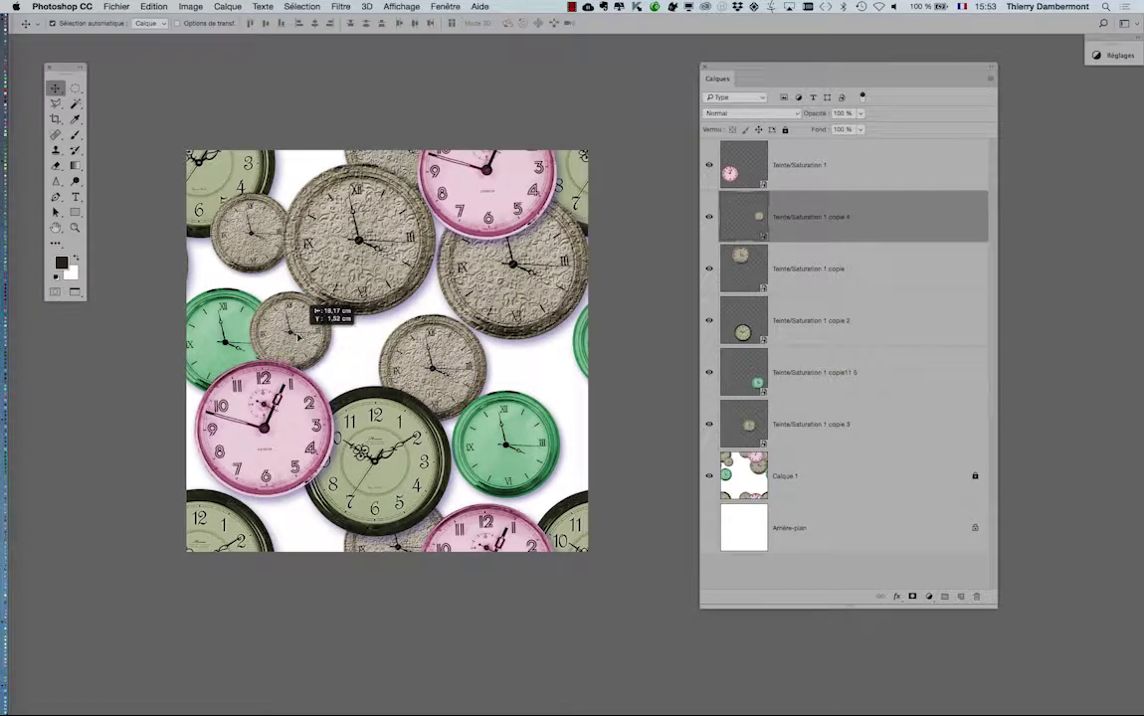
drag(297, 335, 259, 197)
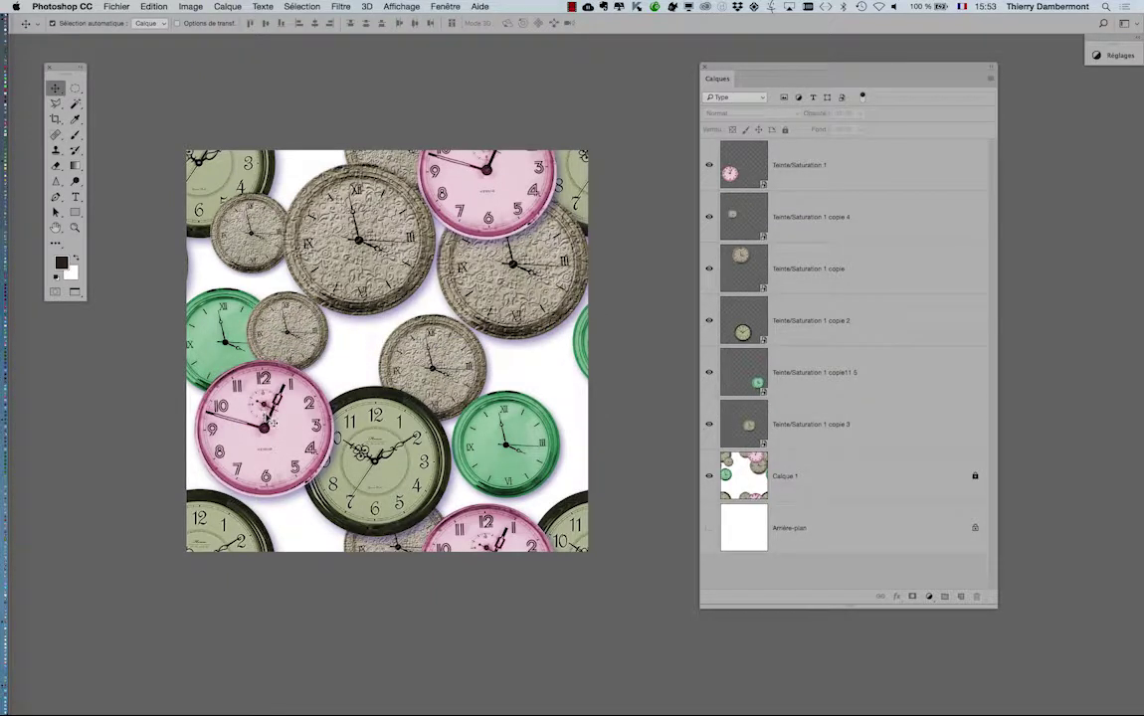
drag(271, 423, 285, 443)
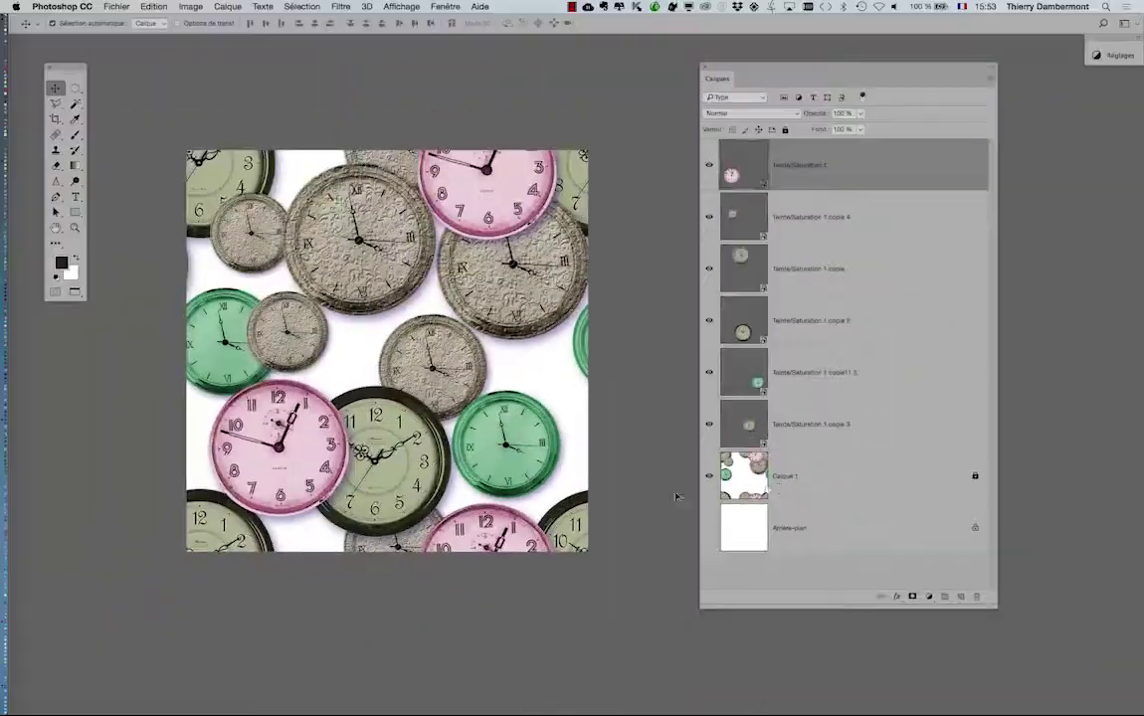
drag(289, 438, 286, 405)
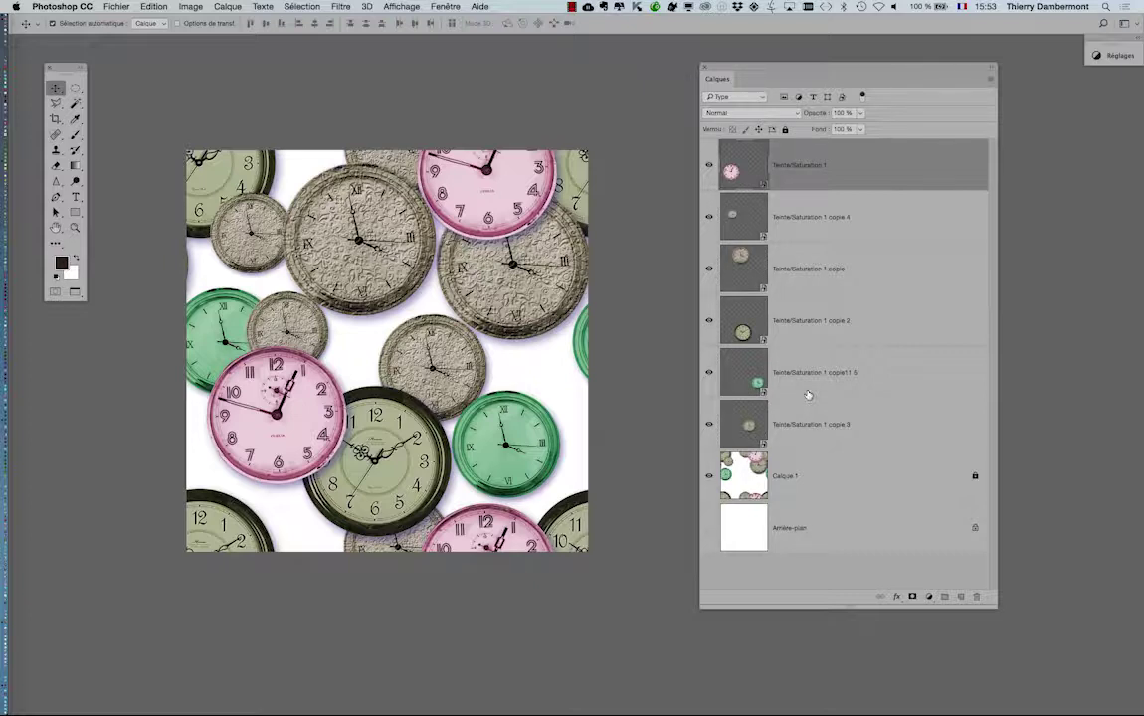
Select the whole canvas and copy a merged image of the rearranged clock tile.
click(302, 6)
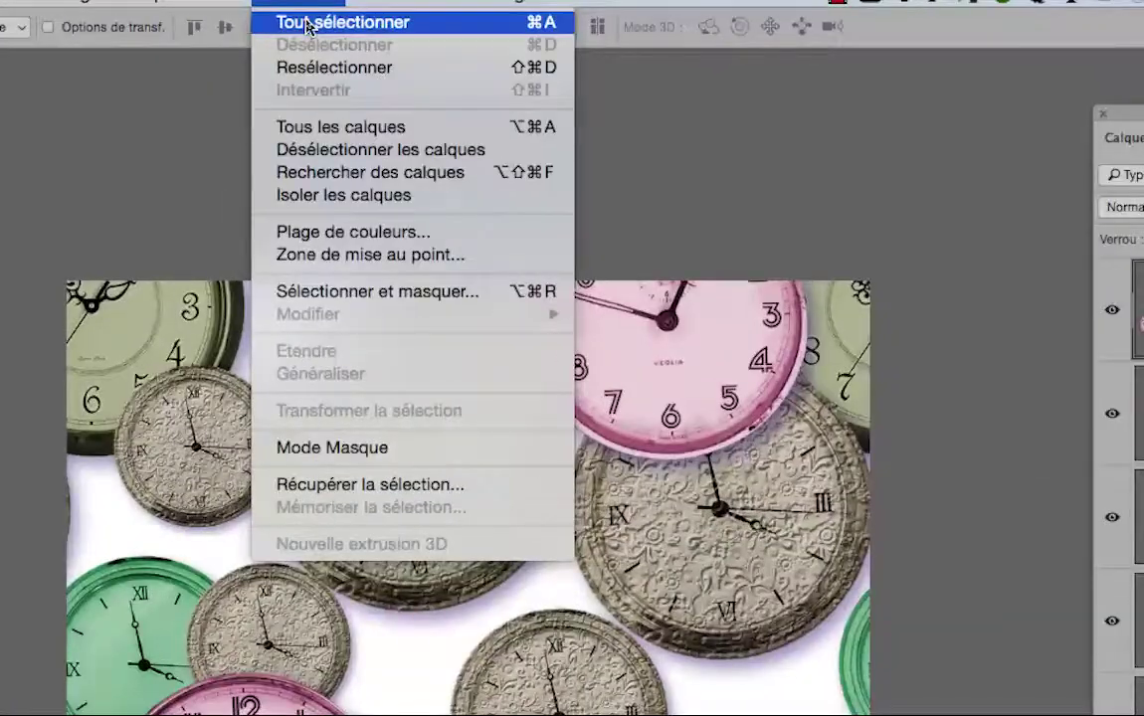
click(306, 24)
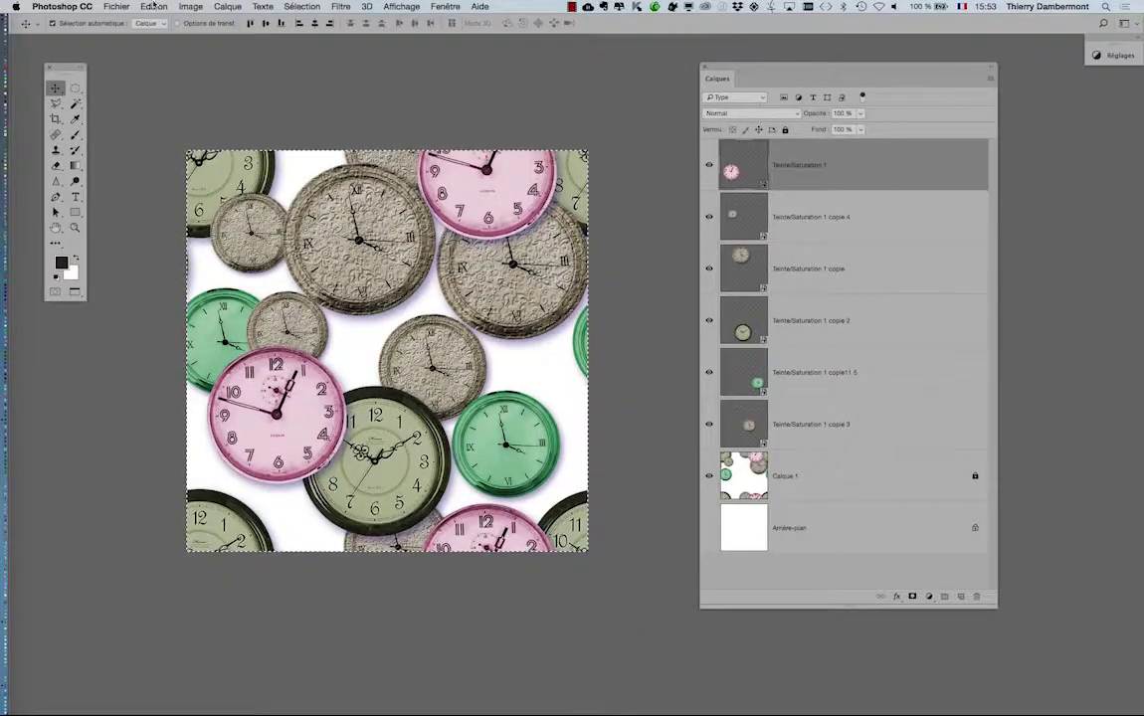
click(153, 6)
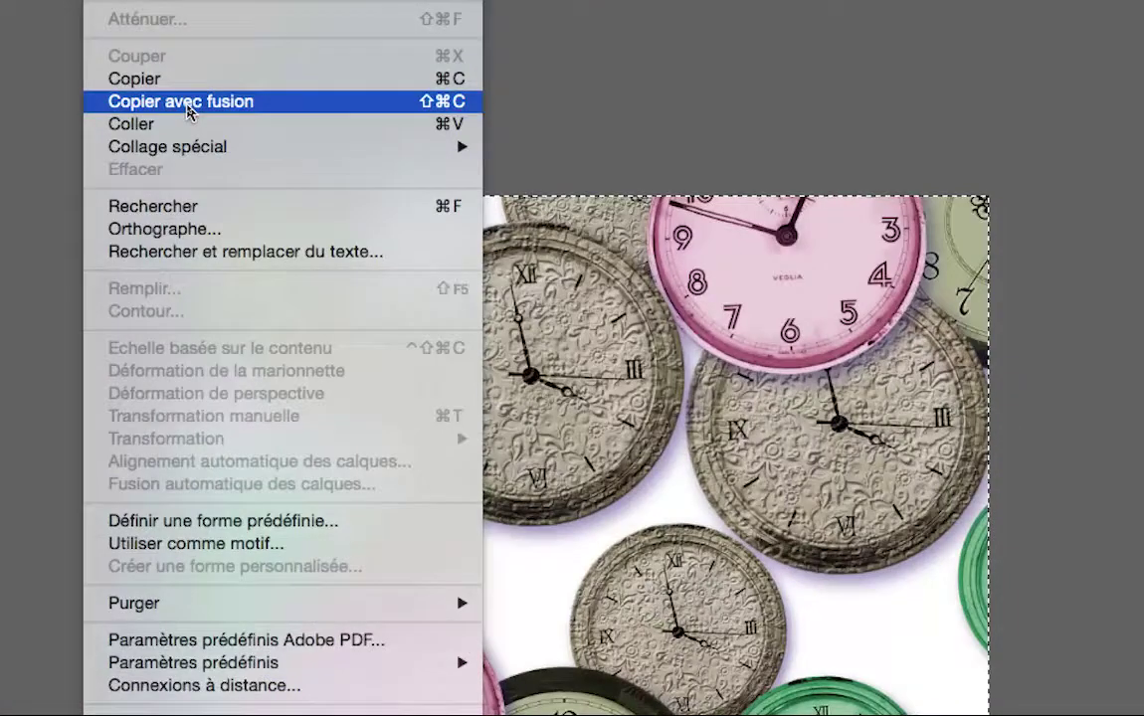
click(187, 105)
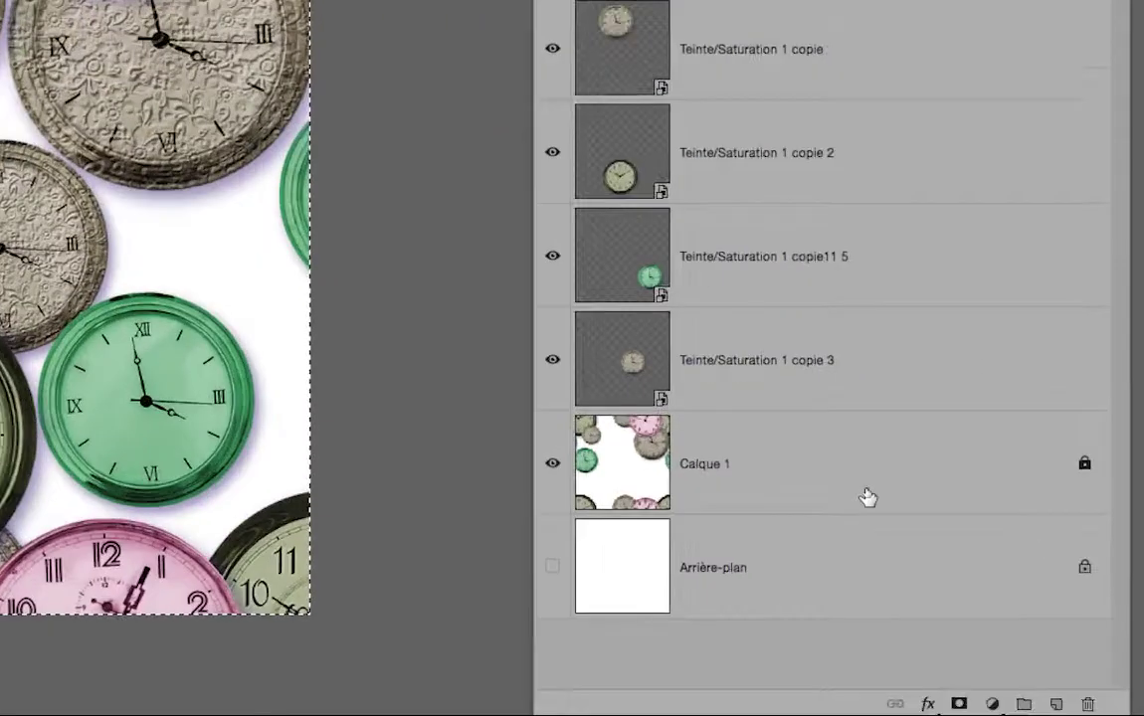
Create Calque 2 above Calque 1 and paste the merged tile into it.
click(866, 494)
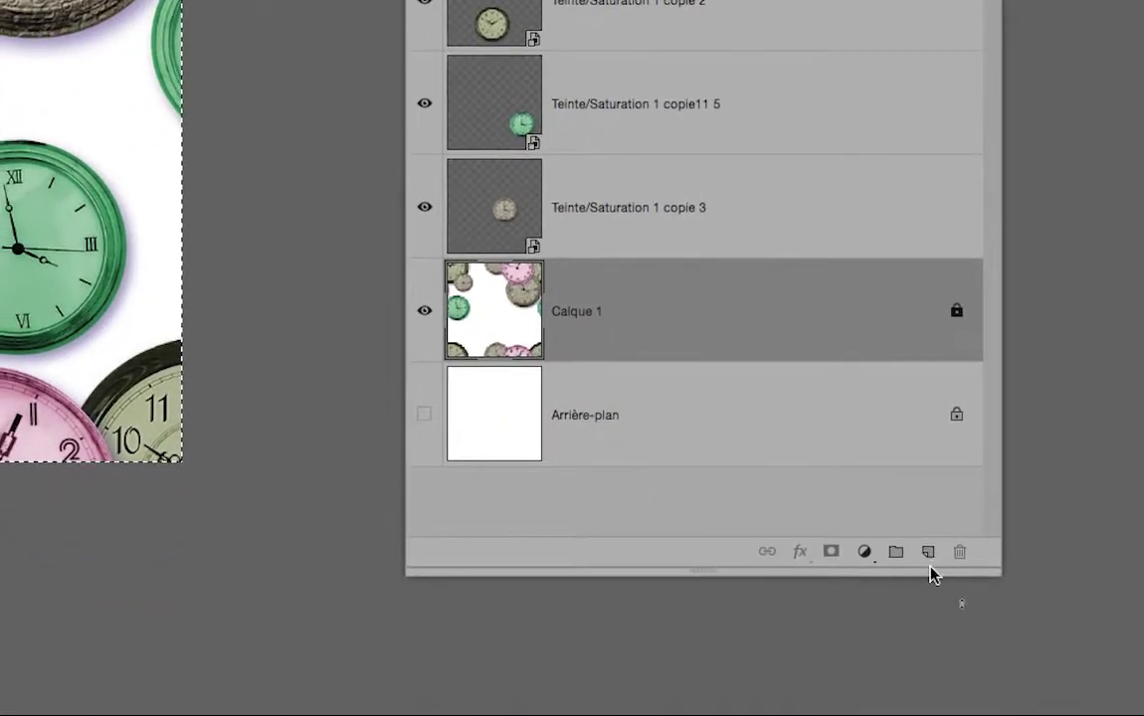
click(929, 563)
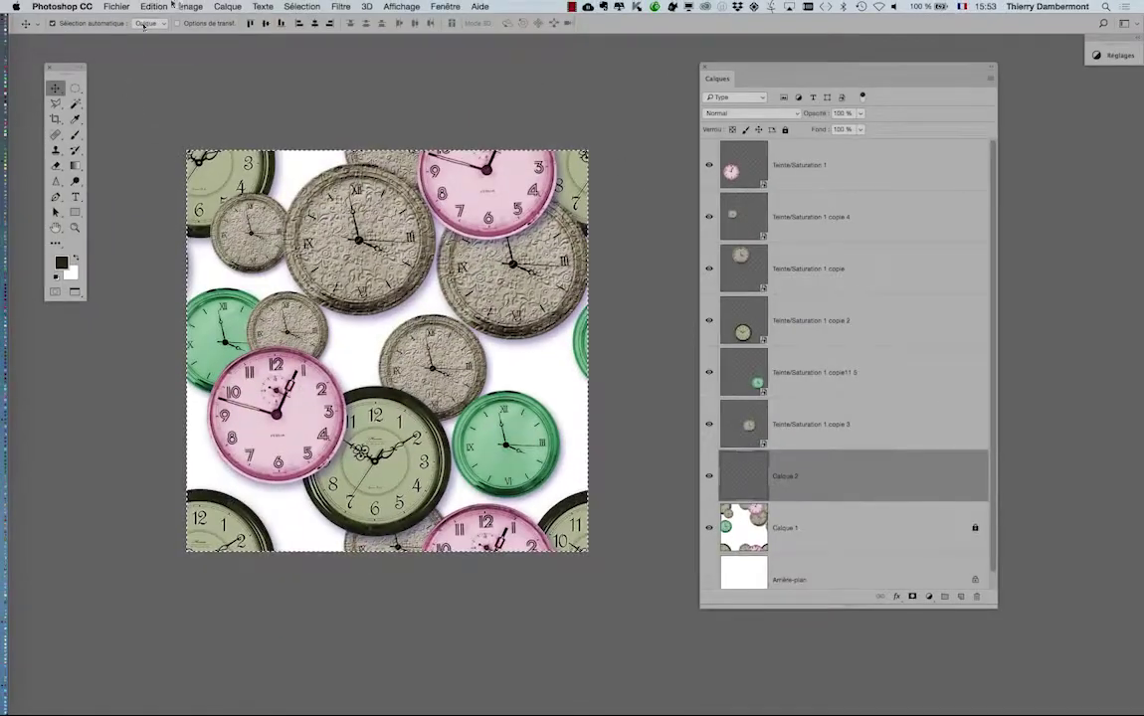
click(179, 6)
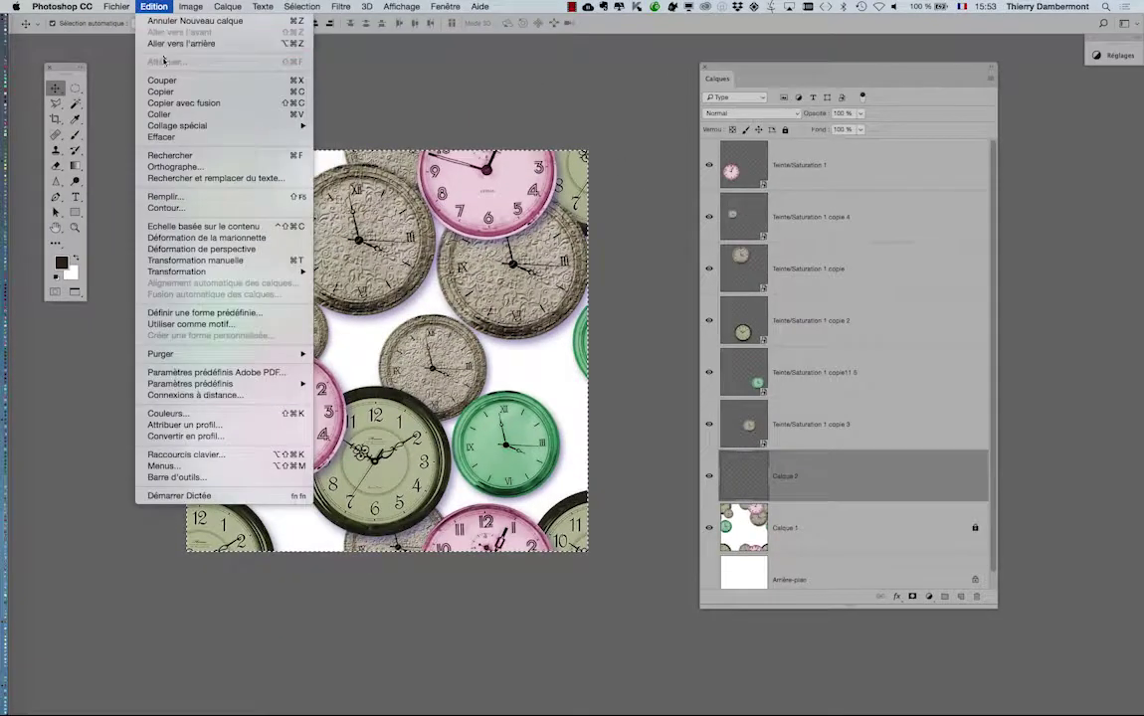
click(183, 116)
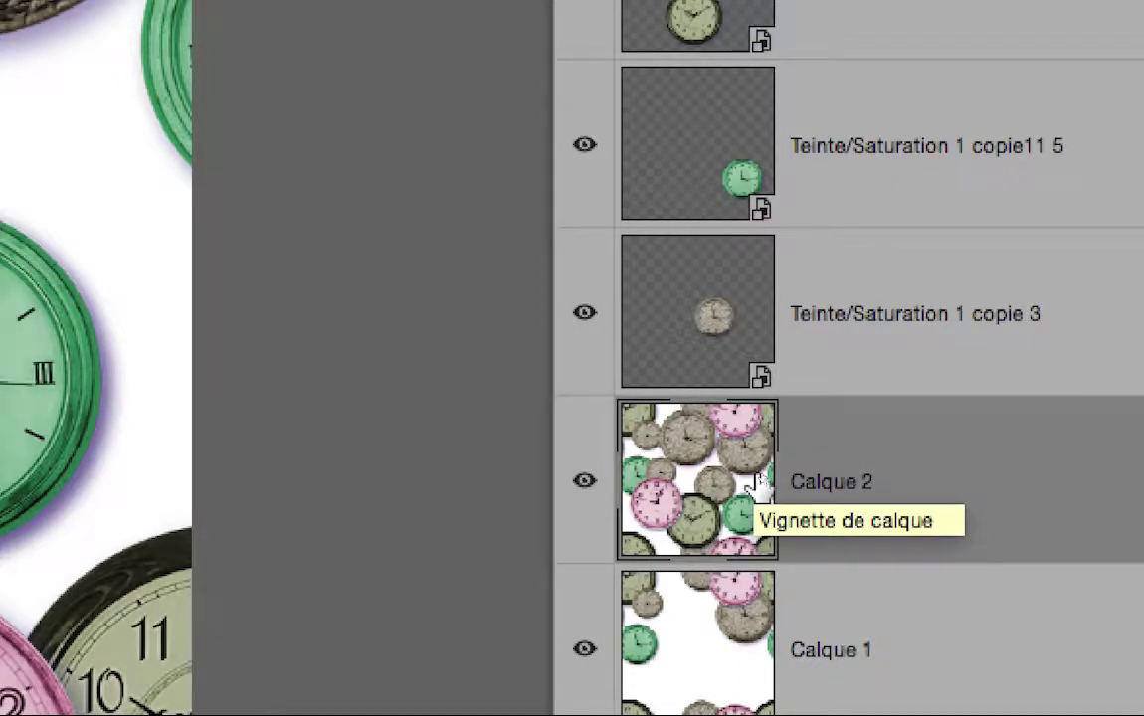
drag(756, 482, 755, 484)
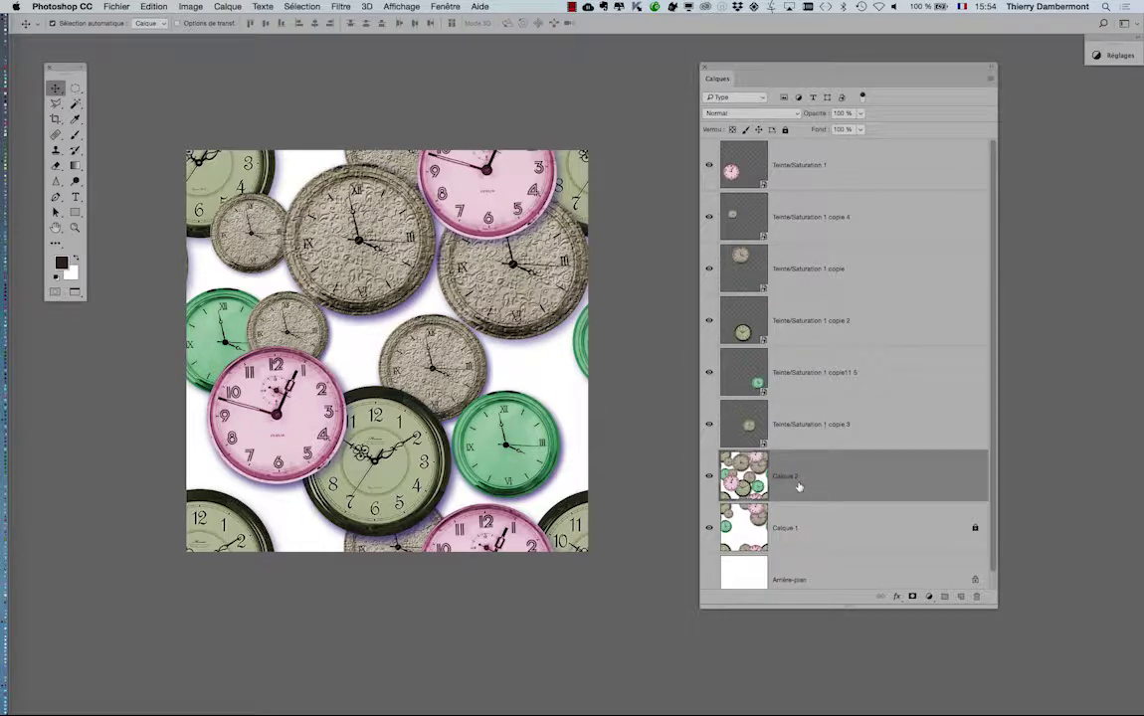
Preview a wrap-around Translation offset on Calque 2, then cancel it without applying.
click(343, 6)
mouse_move(134, 203)
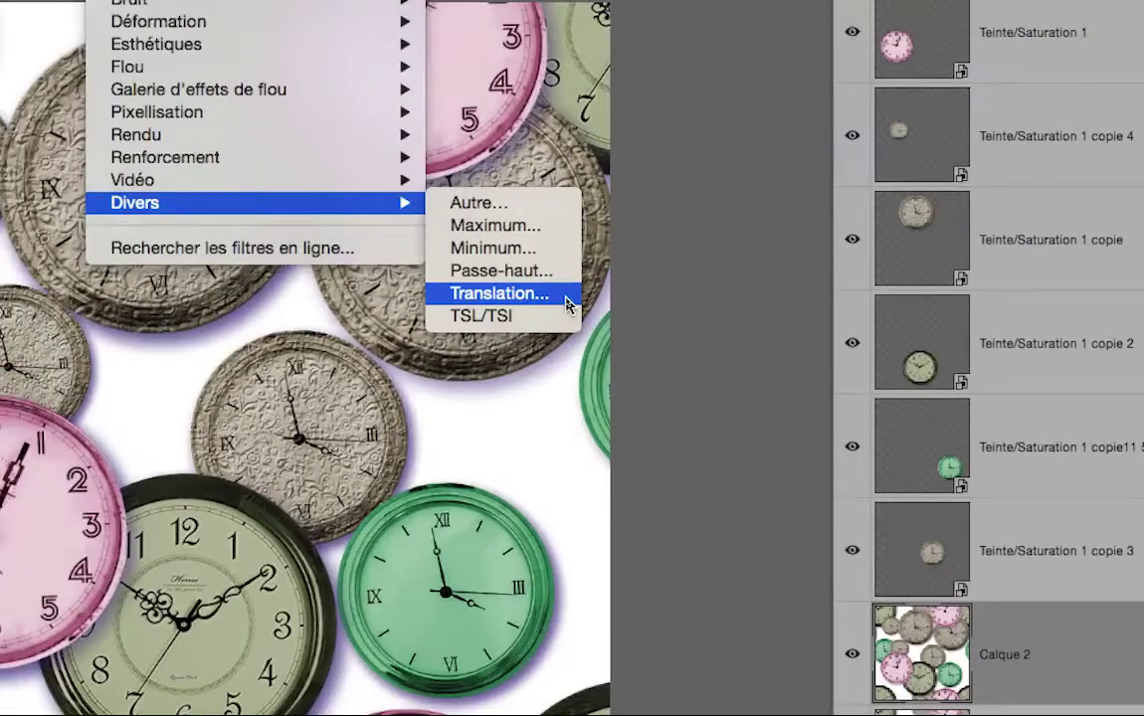
click(569, 305)
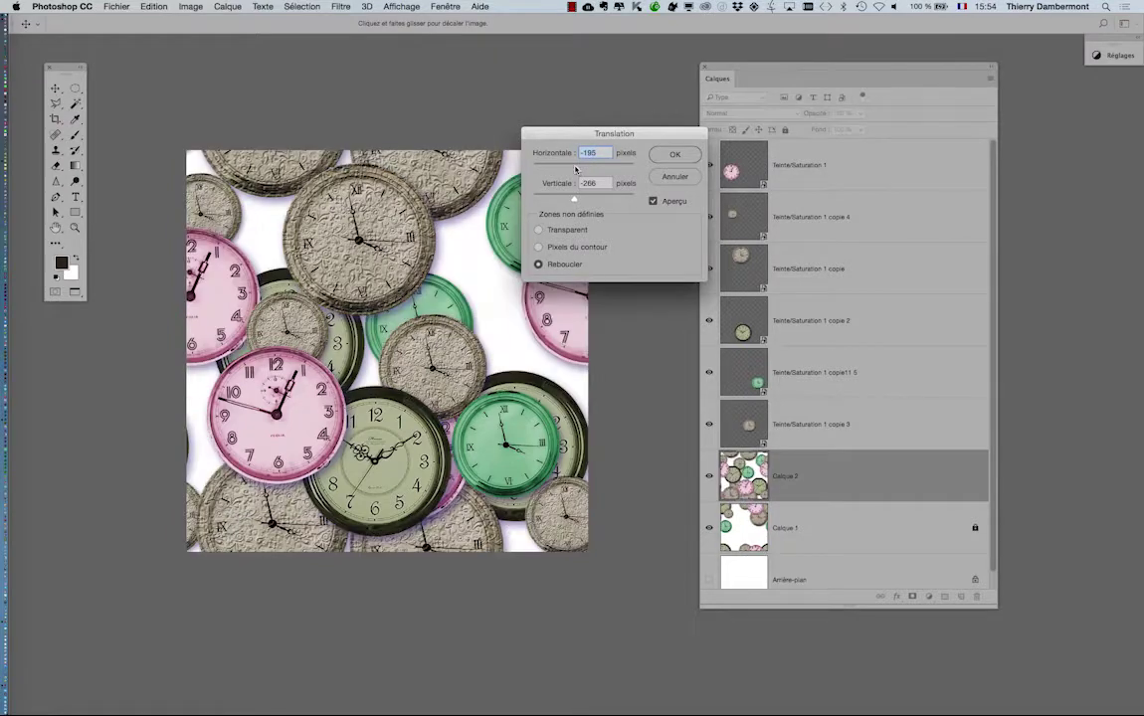
drag(577, 169, 571, 168)
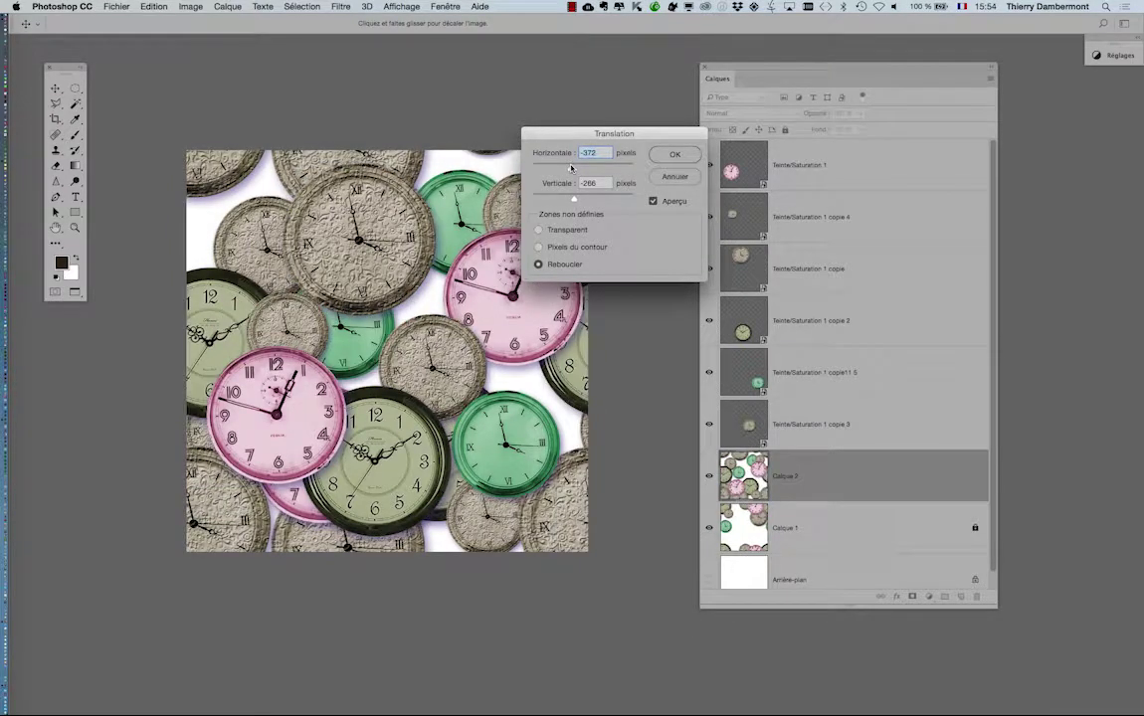
click(682, 181)
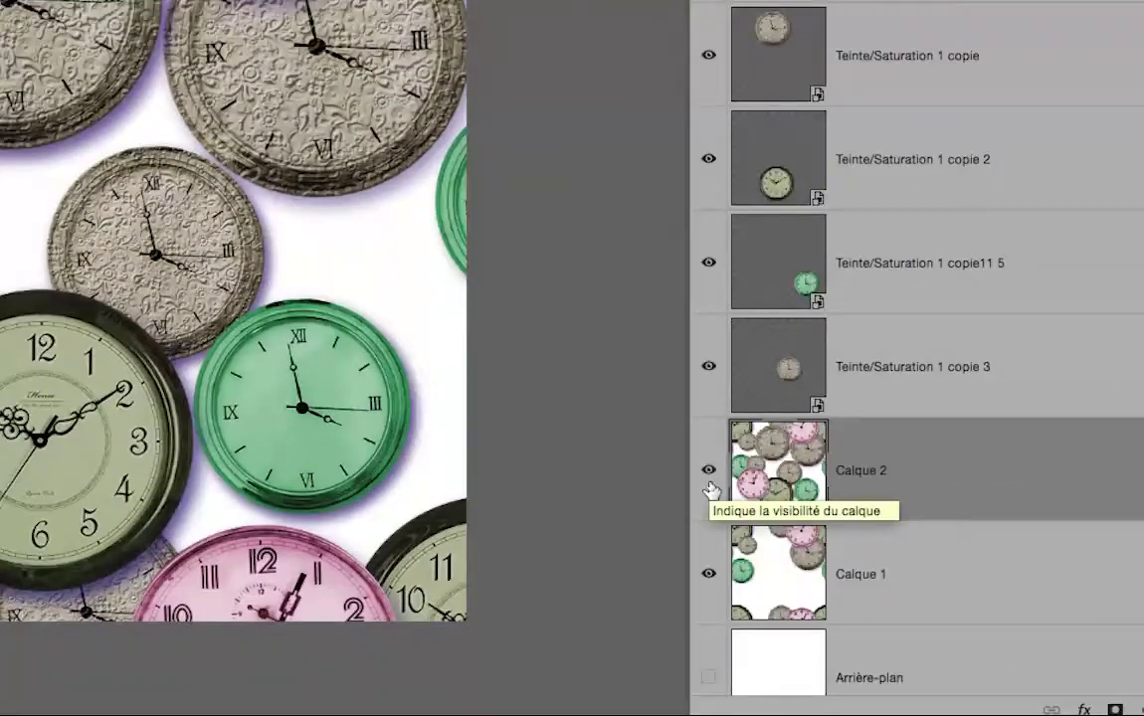
Show only Calque 2 and wrap-offset it by -869 px horizontally and -1090 px vertically.
alt+click(710, 482)
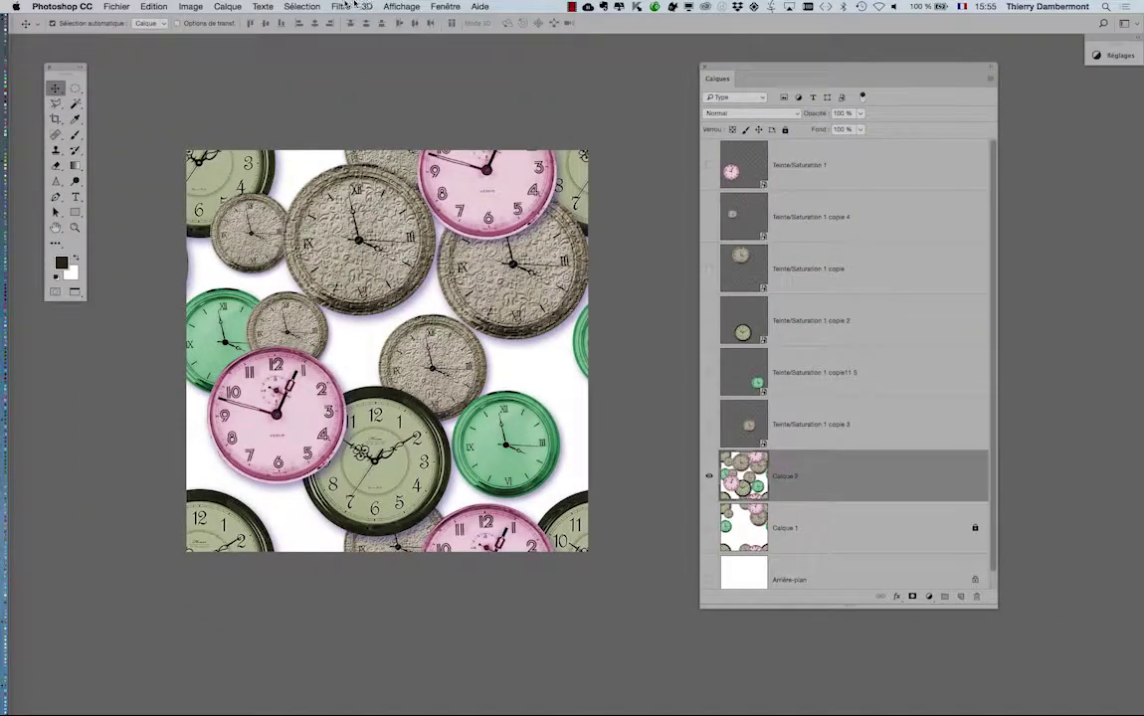
click(340, 7)
mouse_move(350, 250)
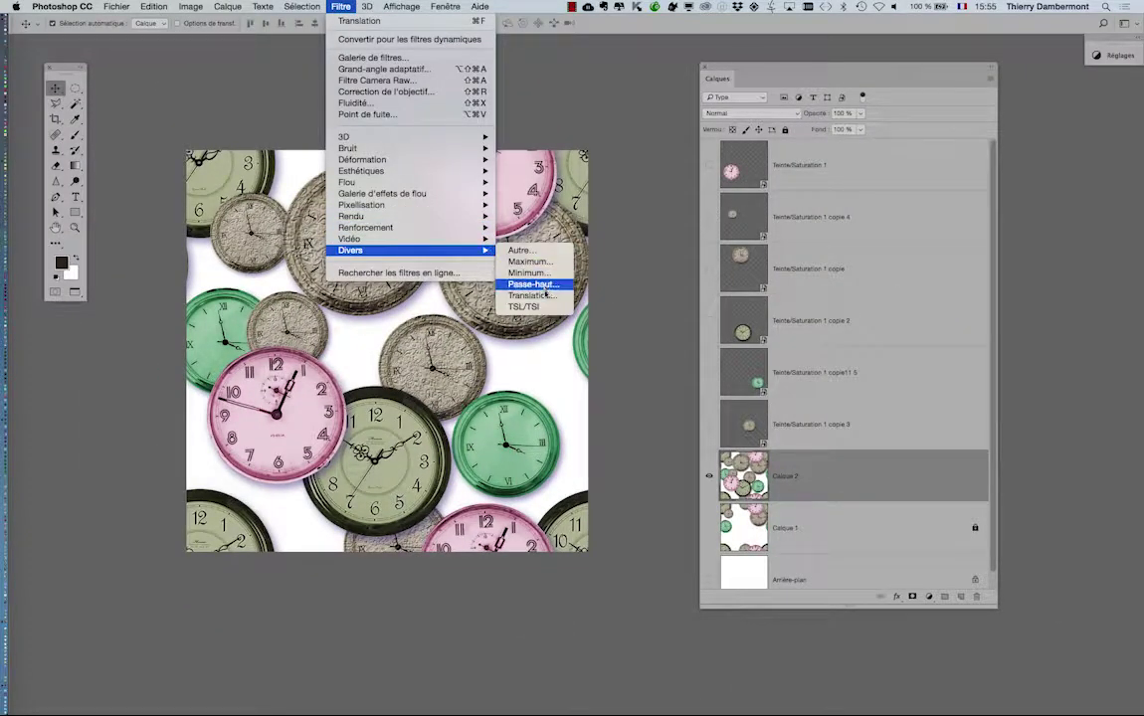
click(547, 296)
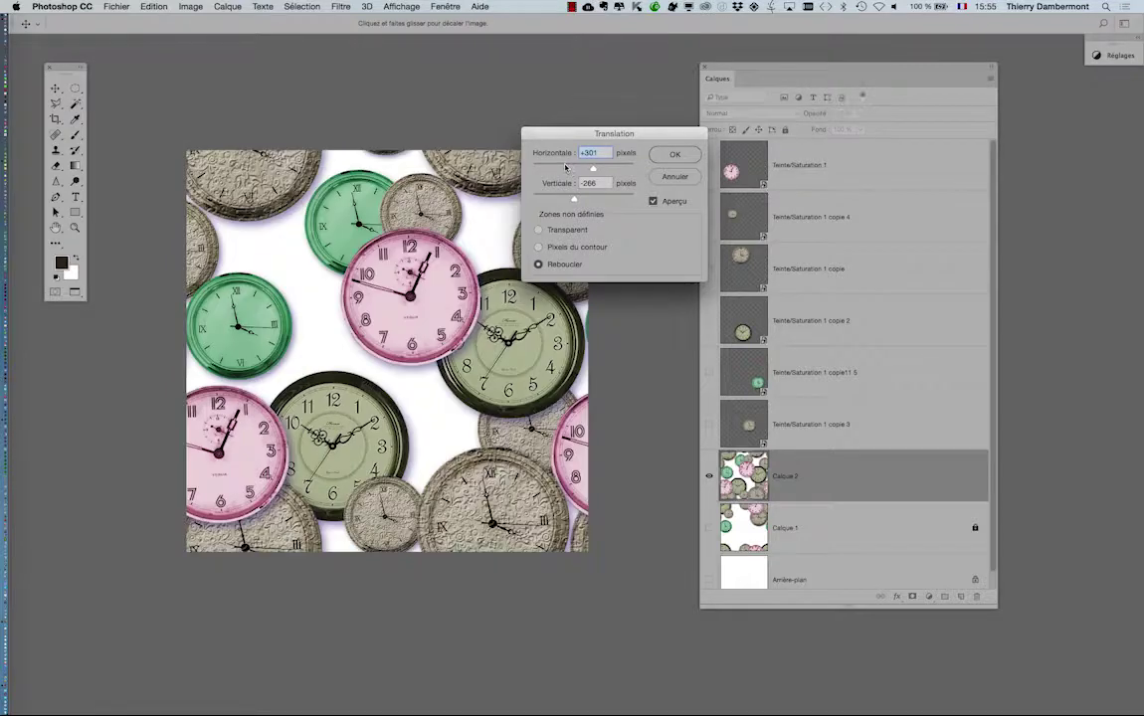
drag(563, 169, 548, 200)
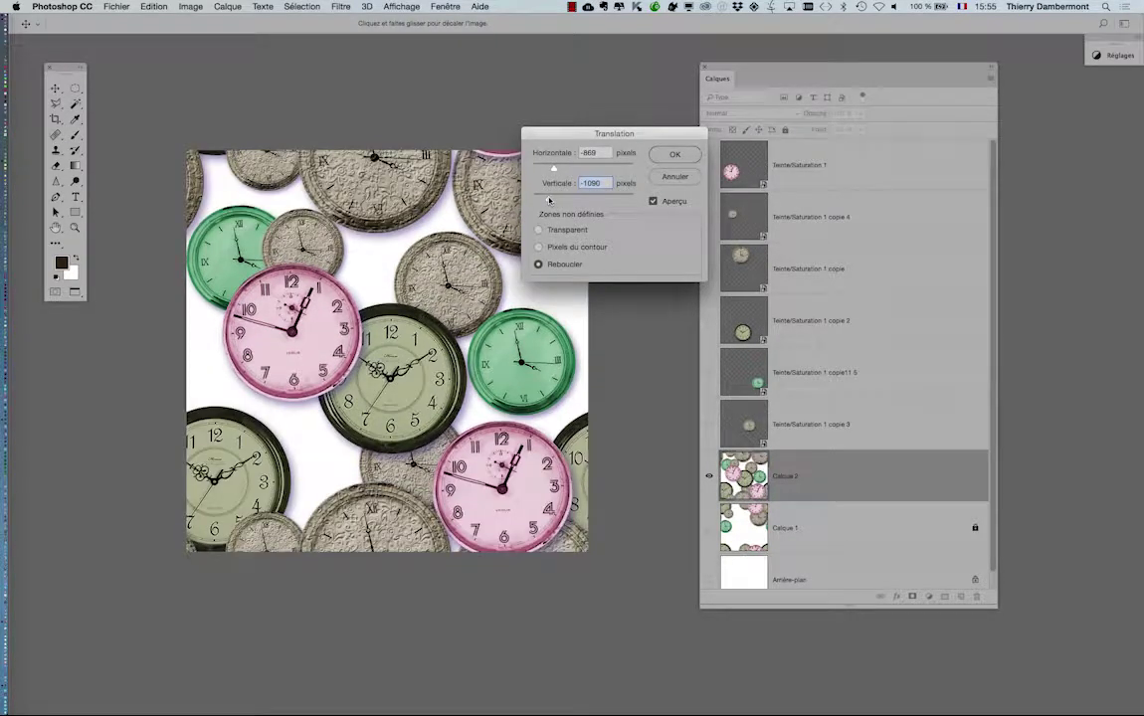
click(674, 155)
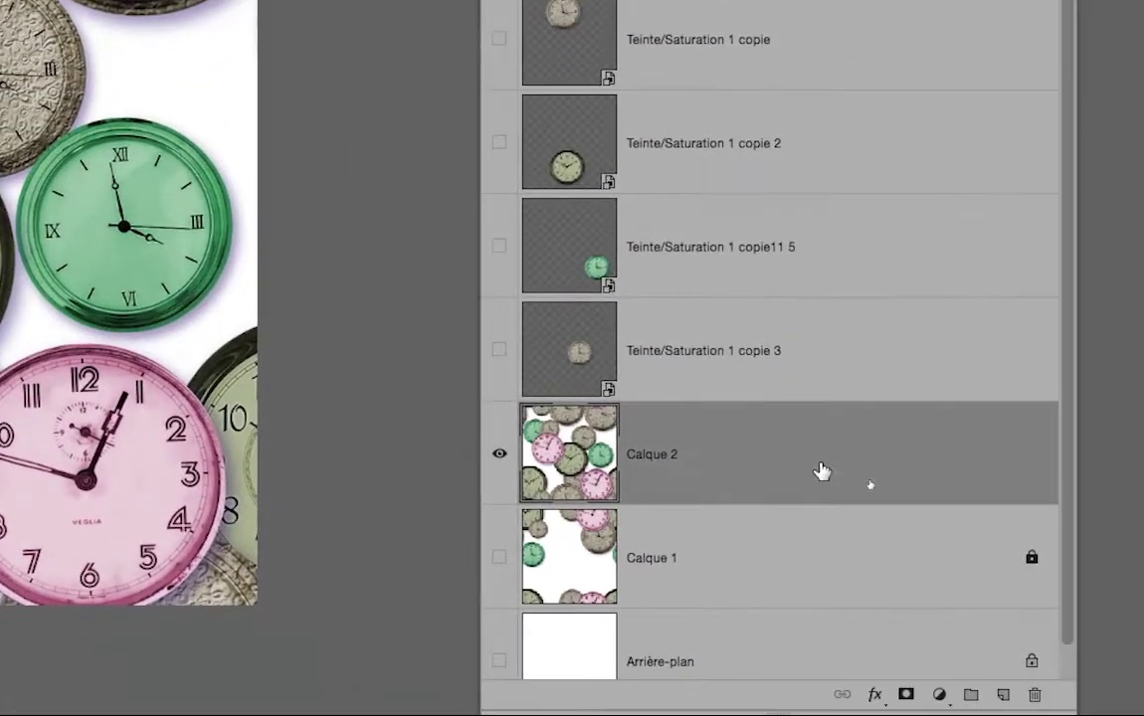
Lock Calque 2, show the tinted clocks, and move the beige, green, pink and olive clocks into gaps.
click(758, 215)
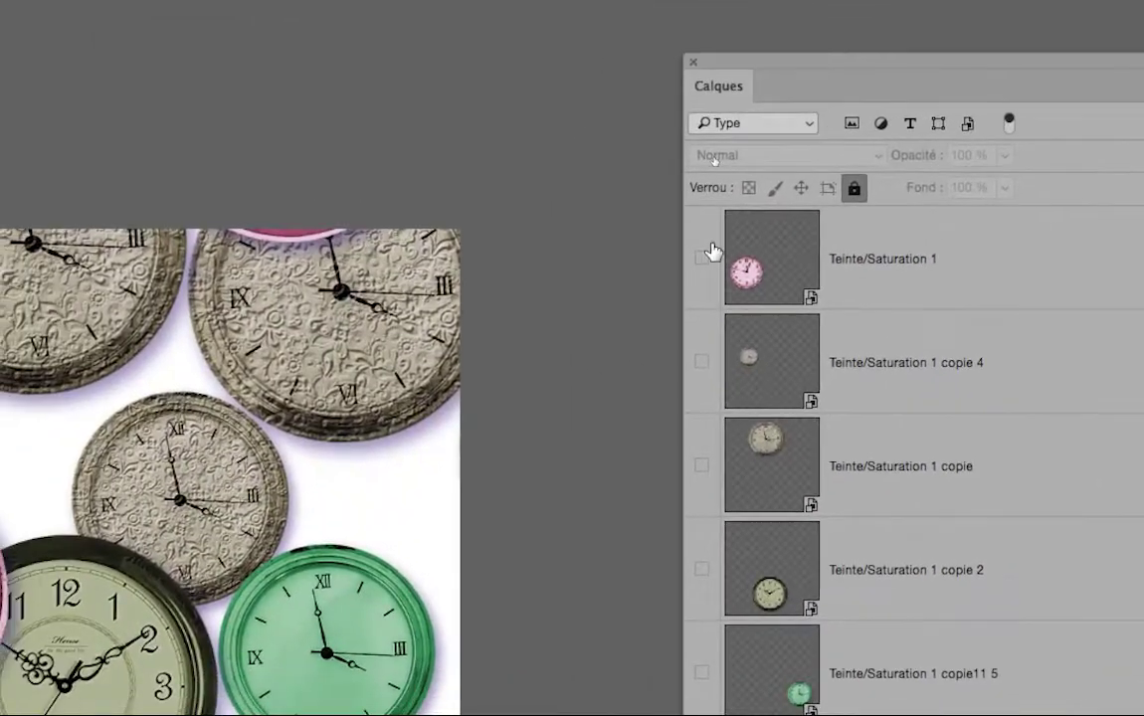
drag(712, 251, 708, 438)
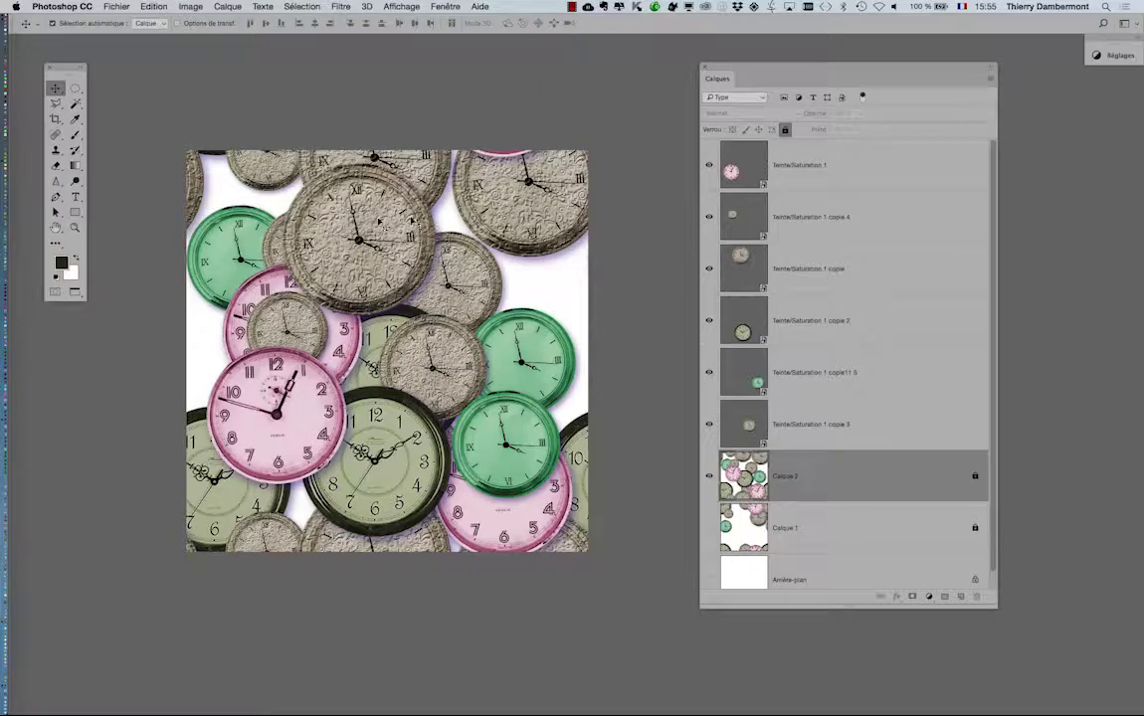
mouse_move(413, 225)
mouse_down()
mouse_move(495, 298)
mouse_move(539, 288)
mouse_up()
mouse_move(491, 446)
mouse_down()
mouse_move(373, 311)
mouse_move(359, 276)
mouse_up()
mouse_move(309, 394)
mouse_down()
mouse_move(305, 302)
mouse_move(296, 451)
mouse_up()
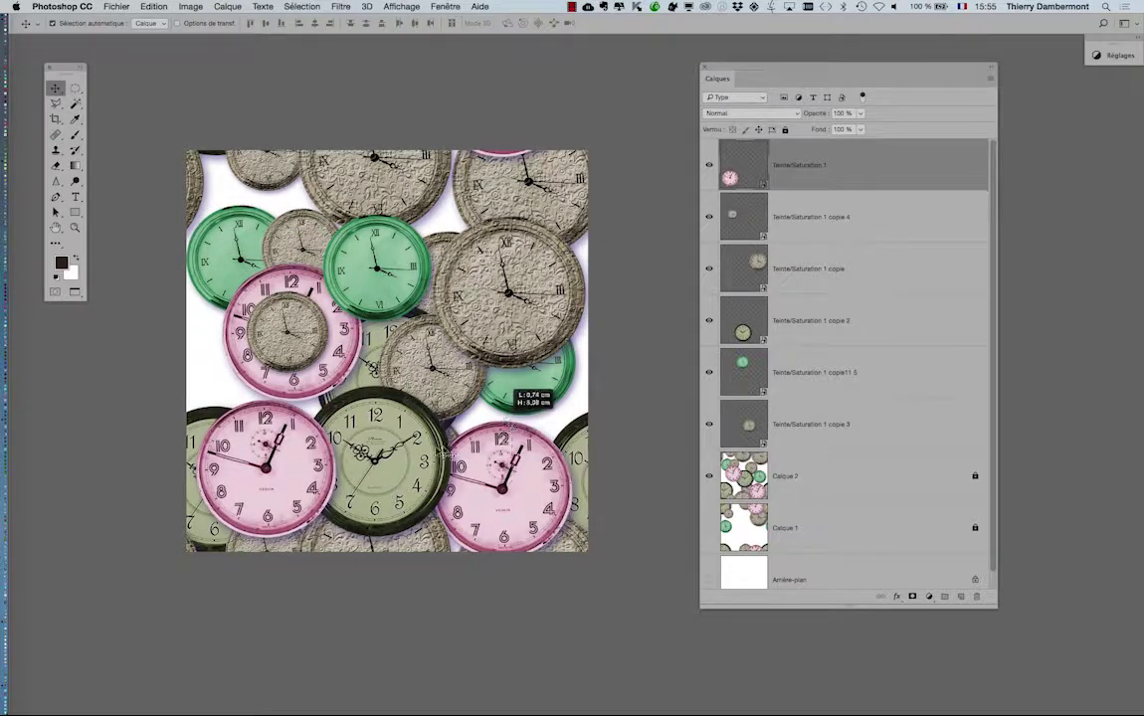
drag(447, 453, 298, 360)
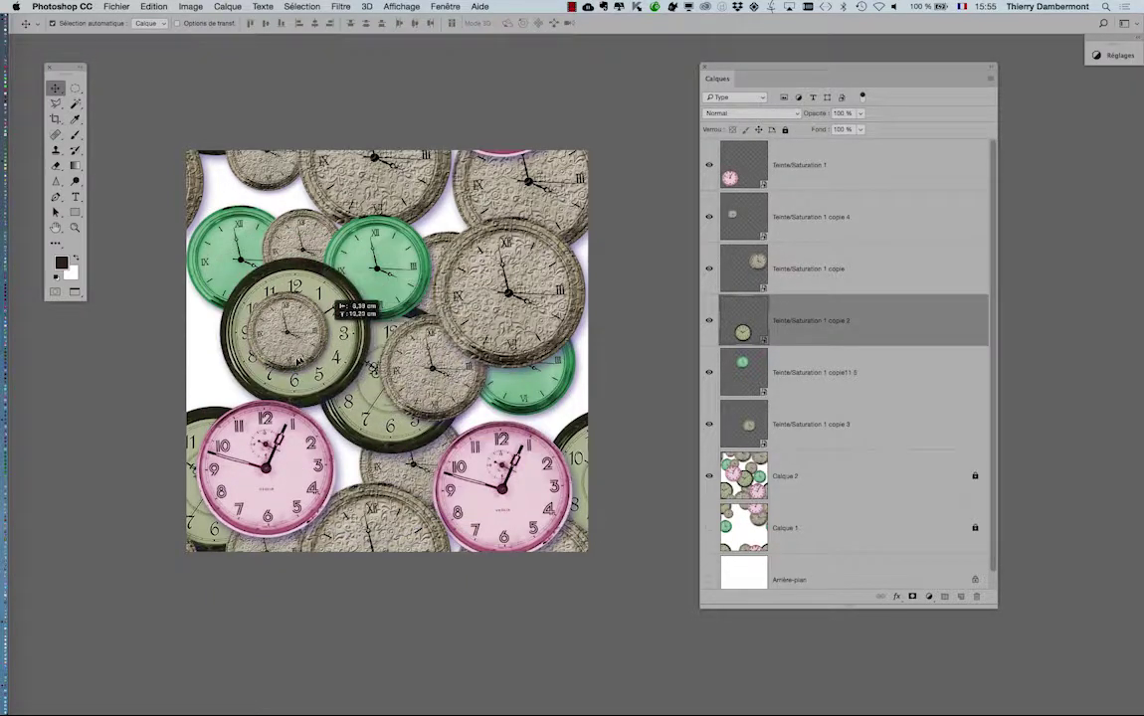
drag(298, 360, 264, 383)
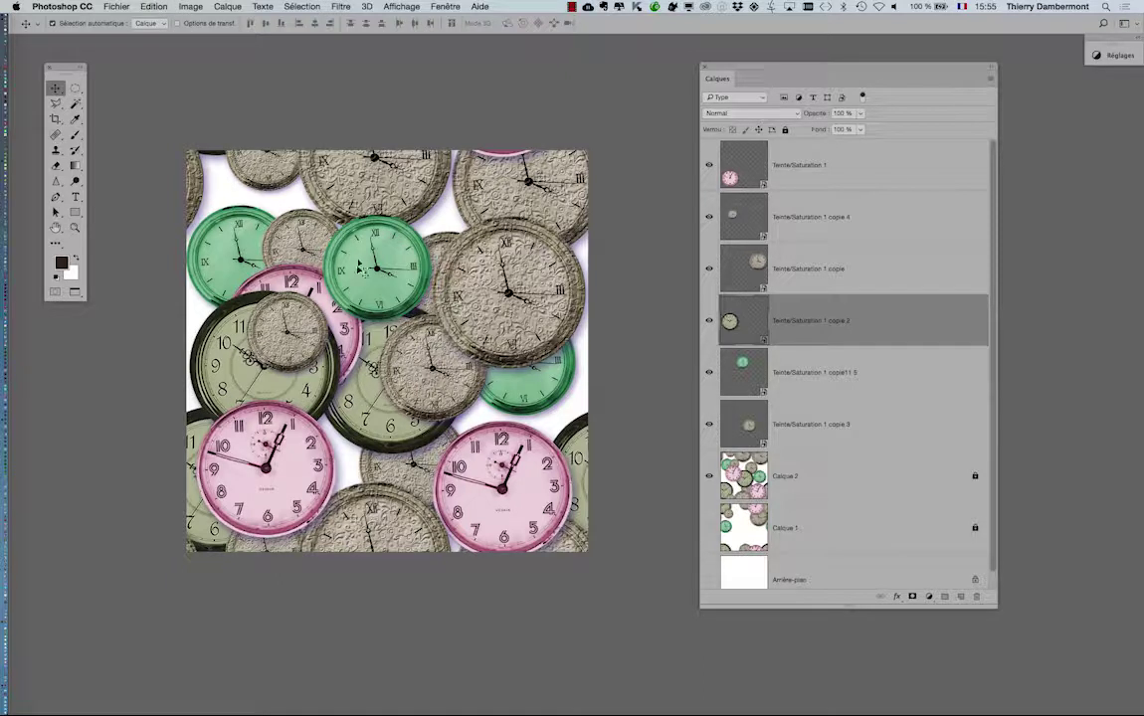
Refine the small beige, green, olive and pink clock positions, toggling the pattern to check gaps.
click(709, 476)
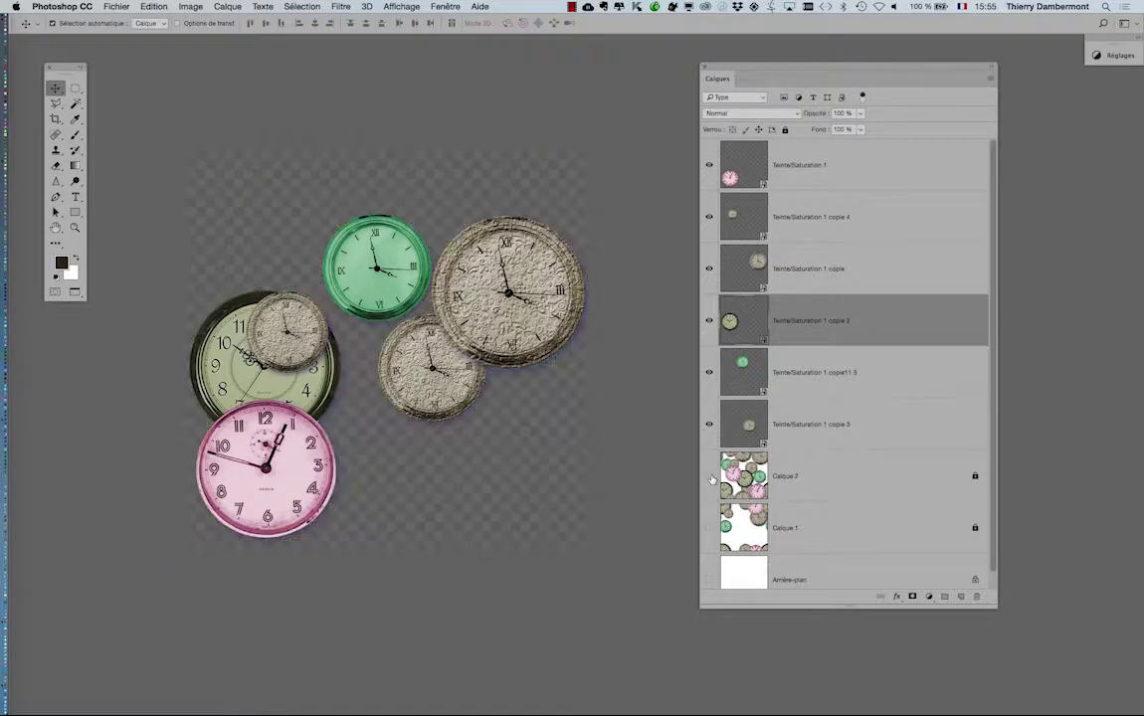
drag(293, 329, 253, 213)
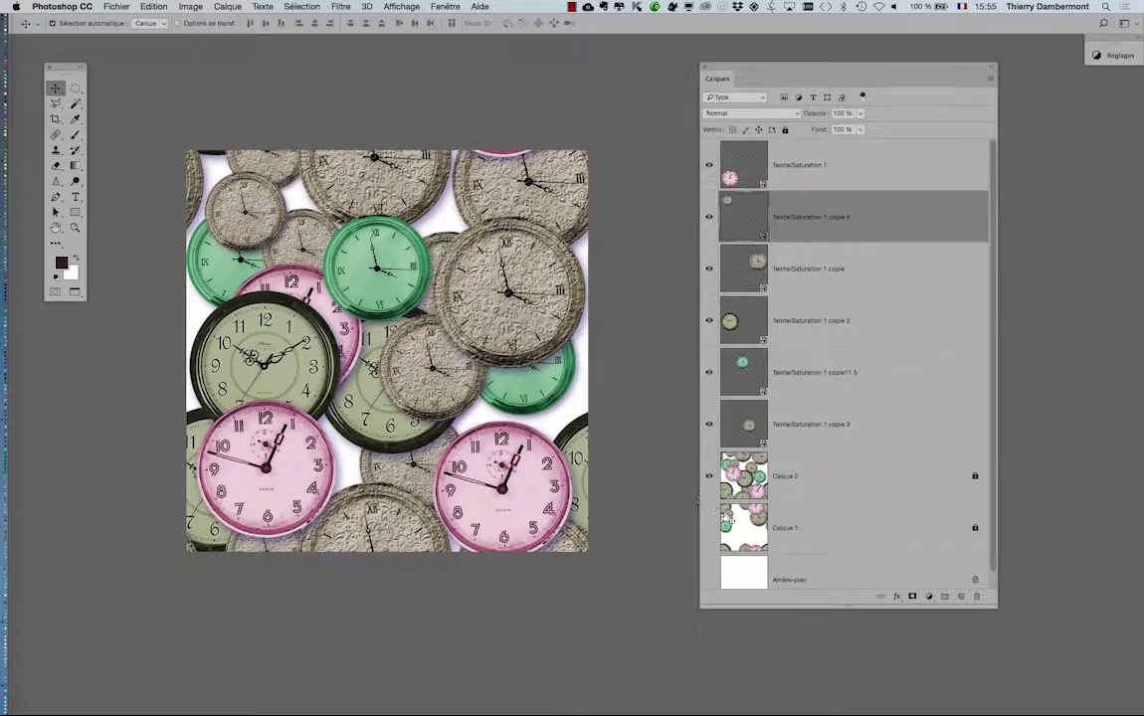
click(710, 476)
click(710, 476)
drag(400, 383, 498, 420)
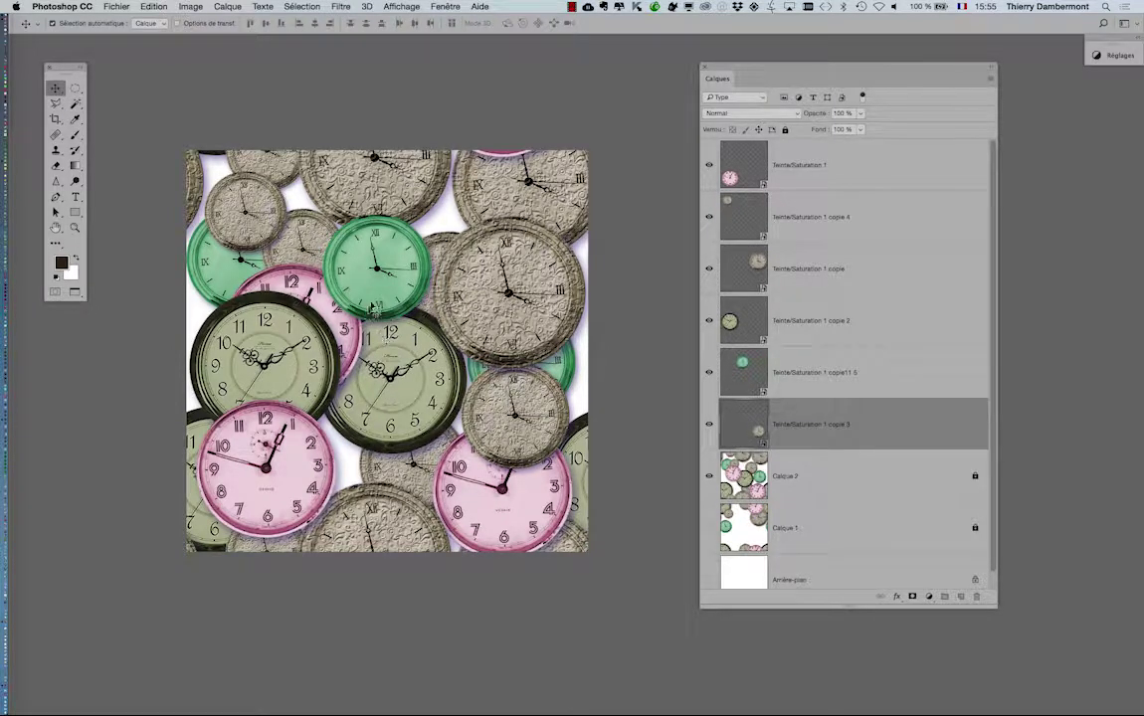
drag(407, 284, 436, 231)
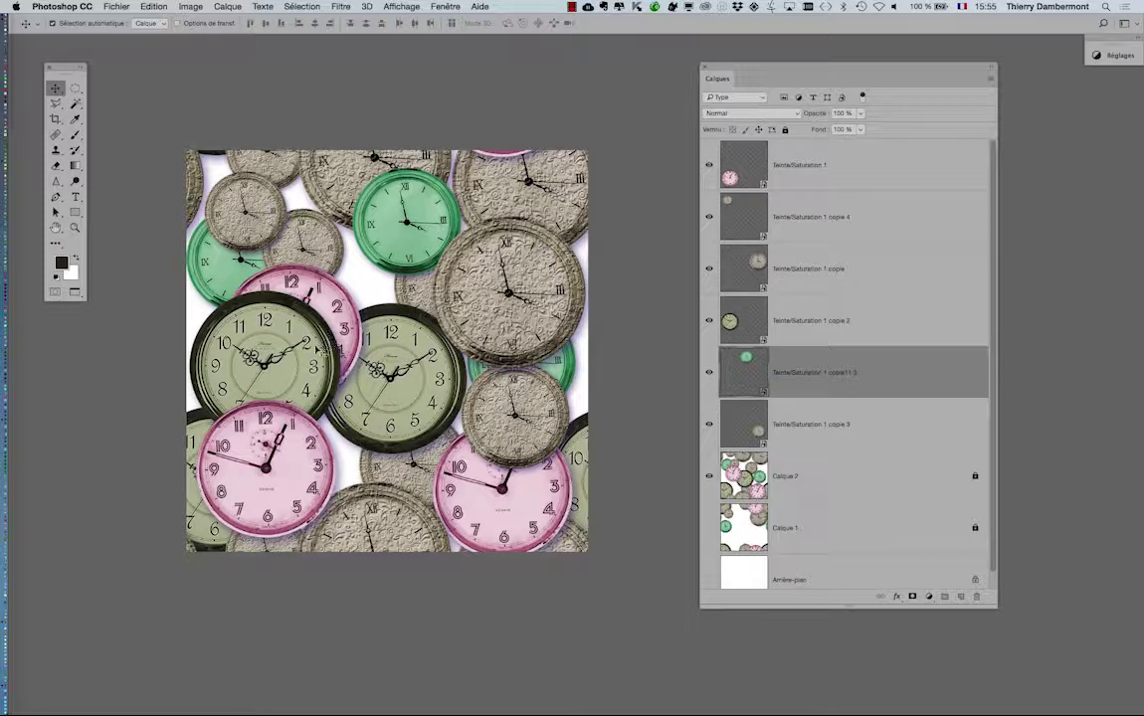
mouse_move(318, 338)
mouse_down()
mouse_move(371, 307)
mouse_move(316, 338)
mouse_up()
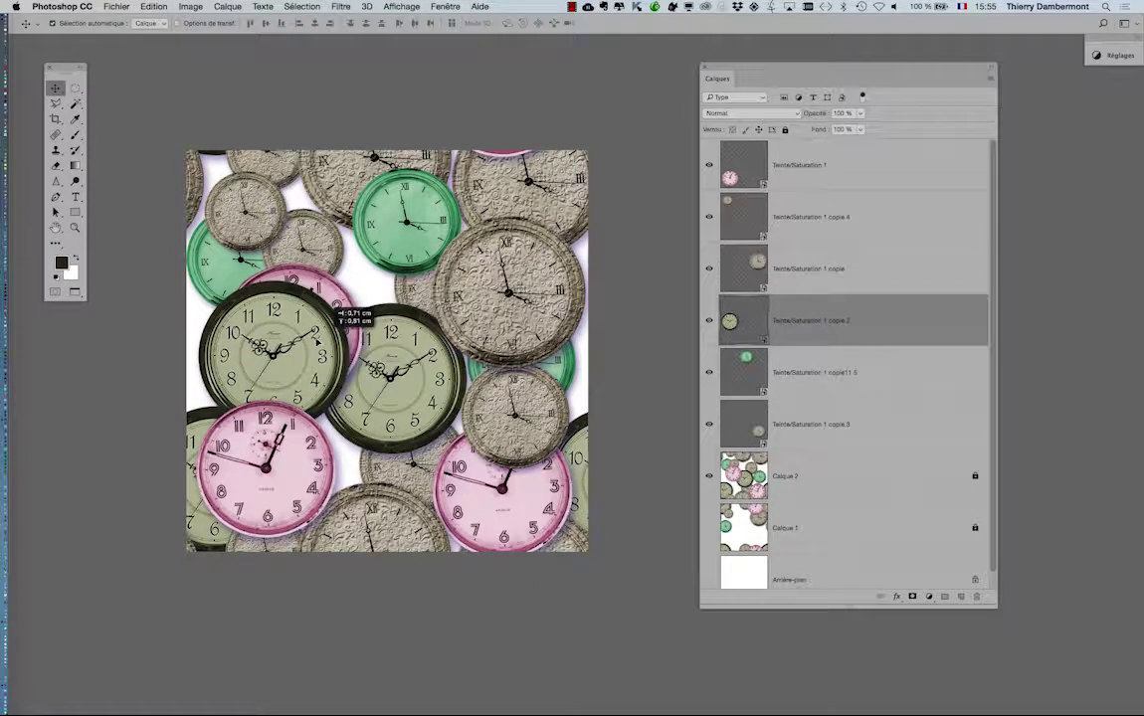
click(305, 467)
drag(306, 468, 434, 444)
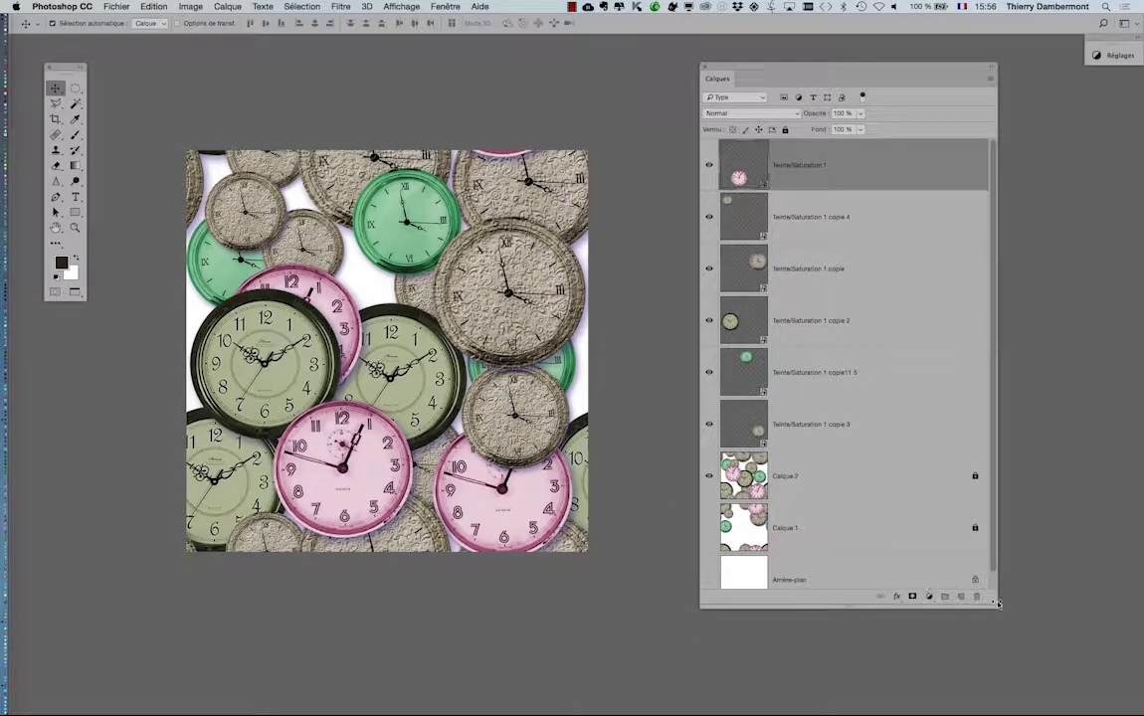
Save the tile as motif-horloges-04.psd in the incruster une texture folder.
click(117, 6)
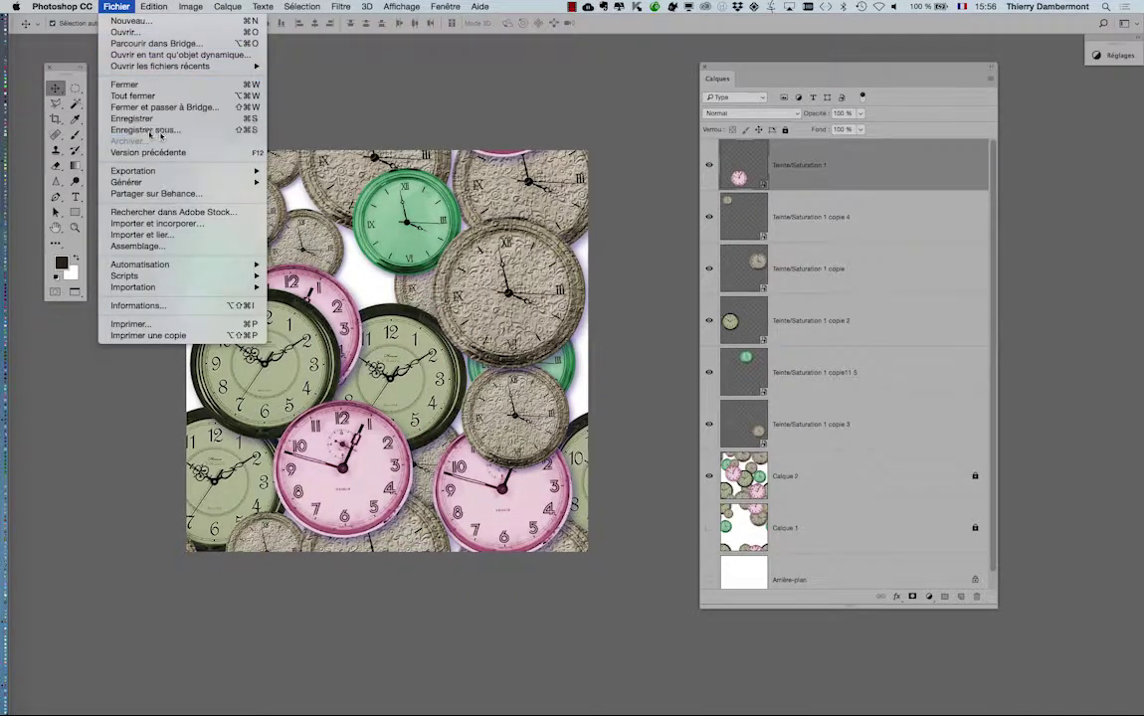
click(144, 130)
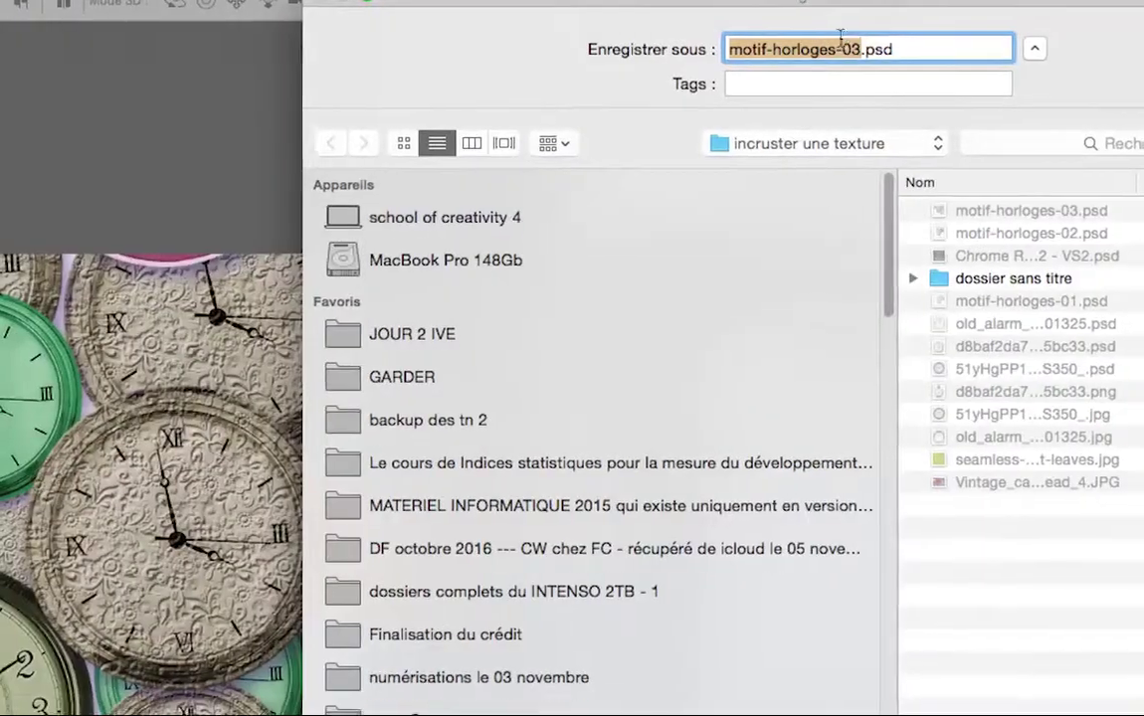
click(849, 47)
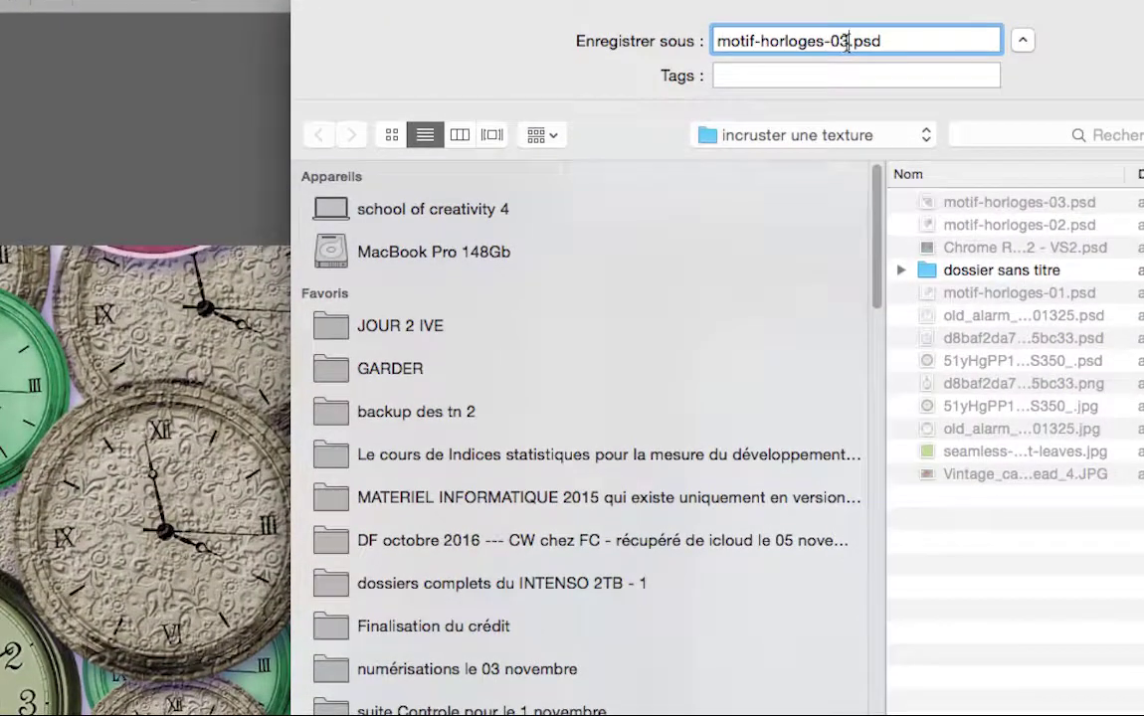
key(BackSpace)
text(4)
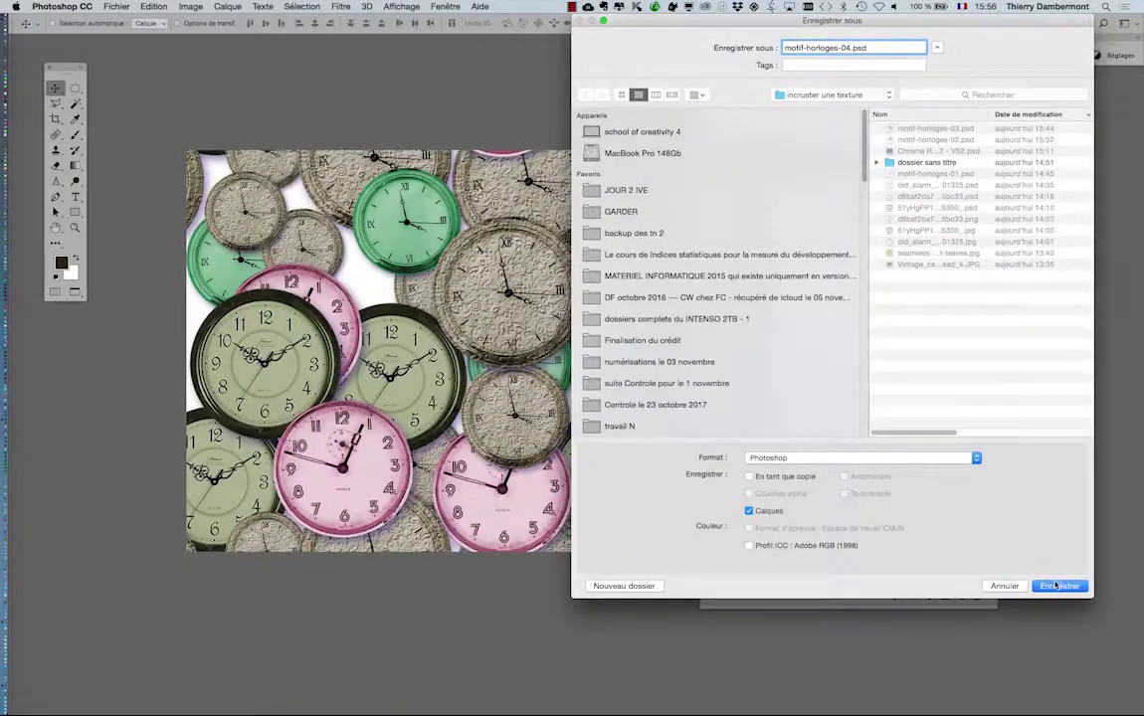
click(1058, 587)
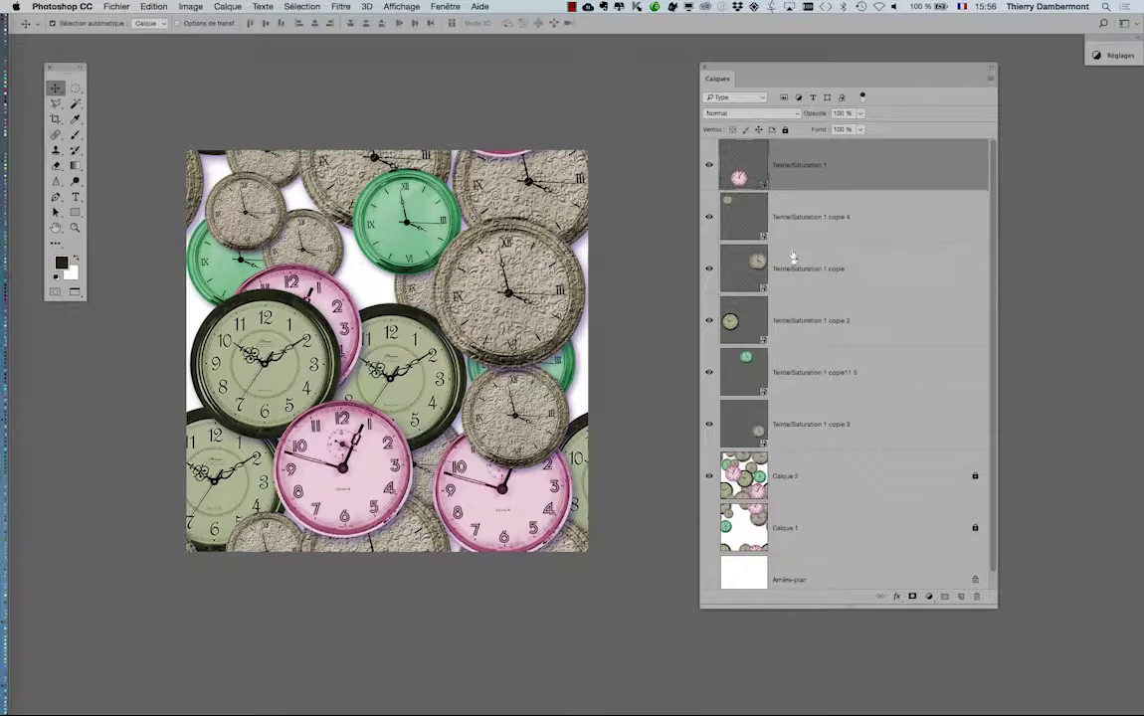
Duplicate the olive and pink clocks, placing the copies at top centre and upper left.
mouse_move(788, 216)
mouse_down()
mouse_move(875, 284)
mouse_move(865, 216)
mouse_up()
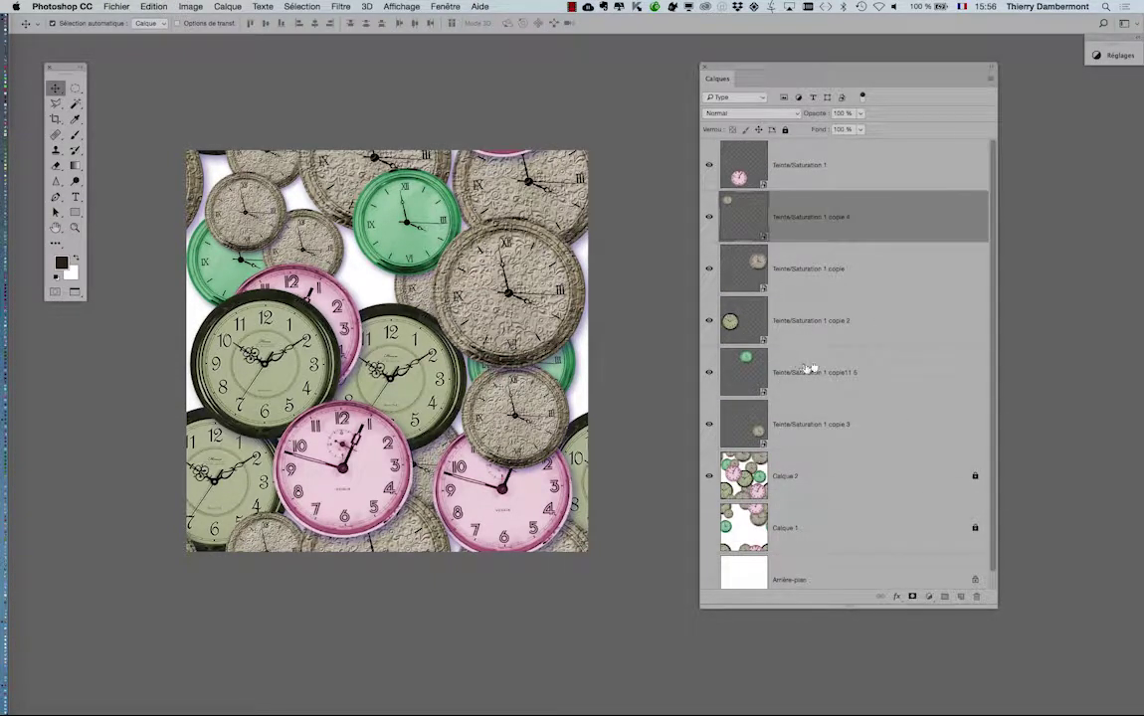
drag(811, 369, 960, 596)
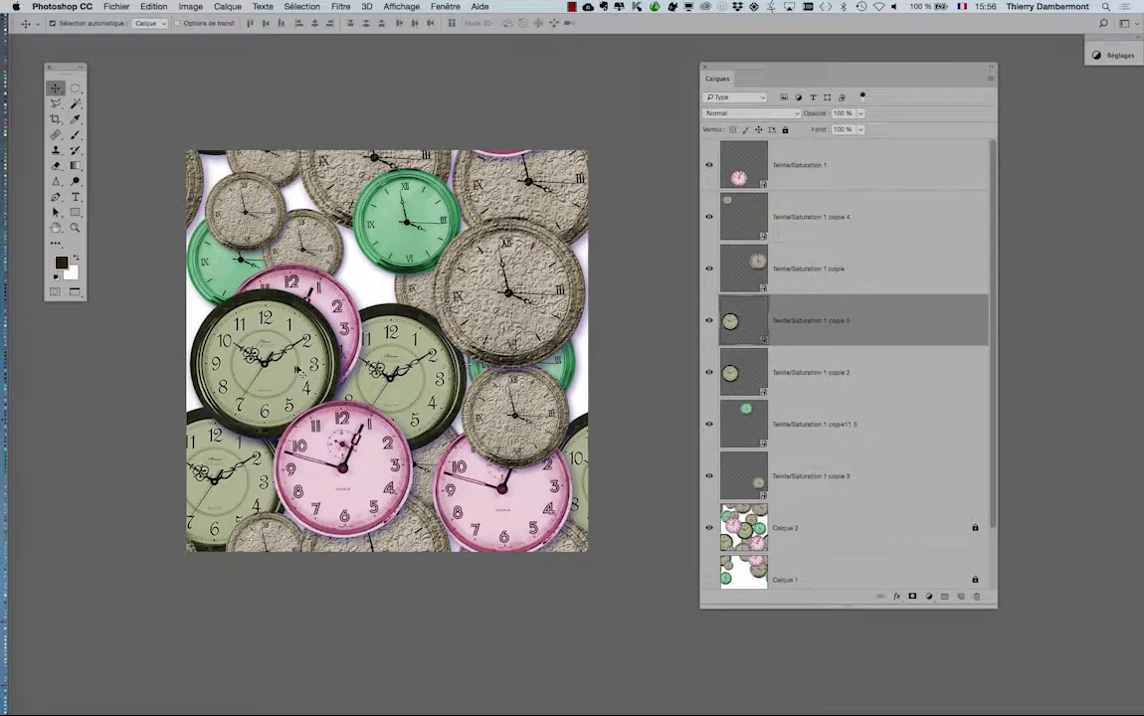
drag(299, 370, 383, 271)
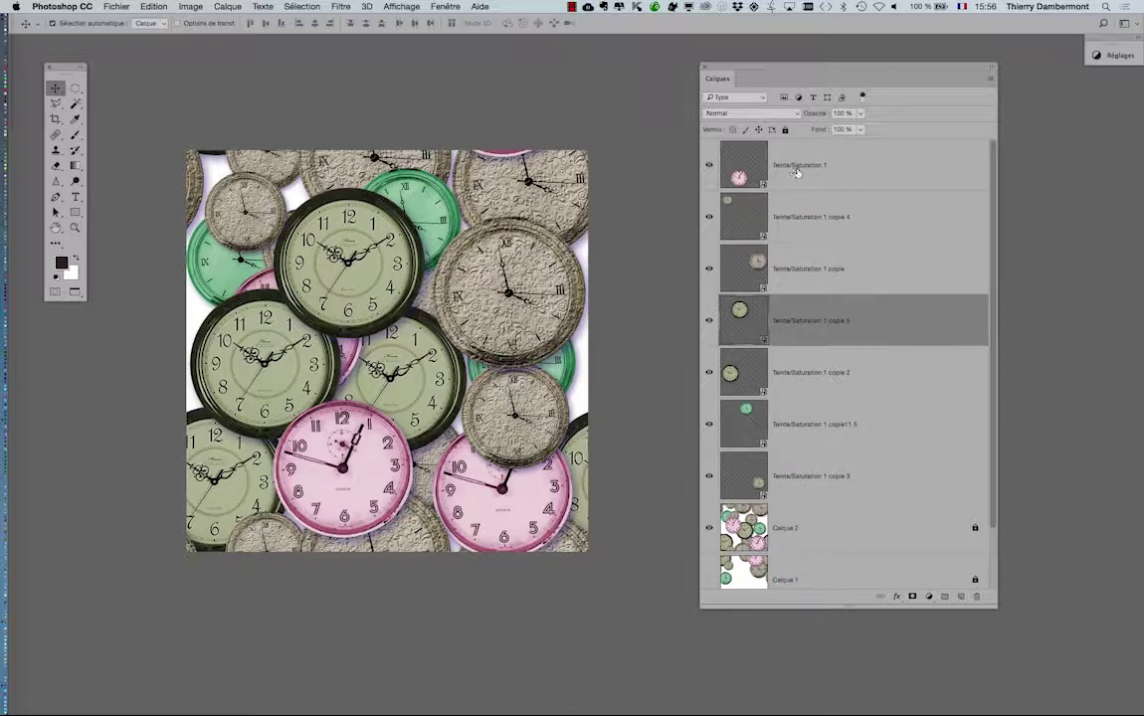
drag(795, 172, 959, 596)
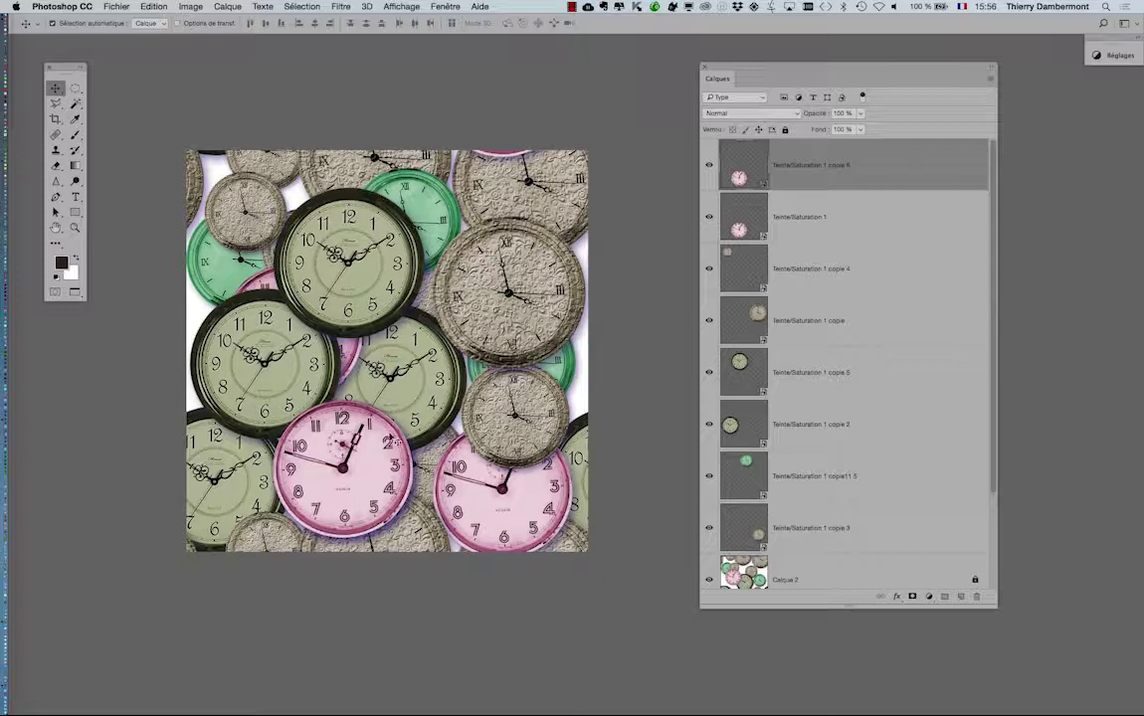
drag(395, 440, 511, 262)
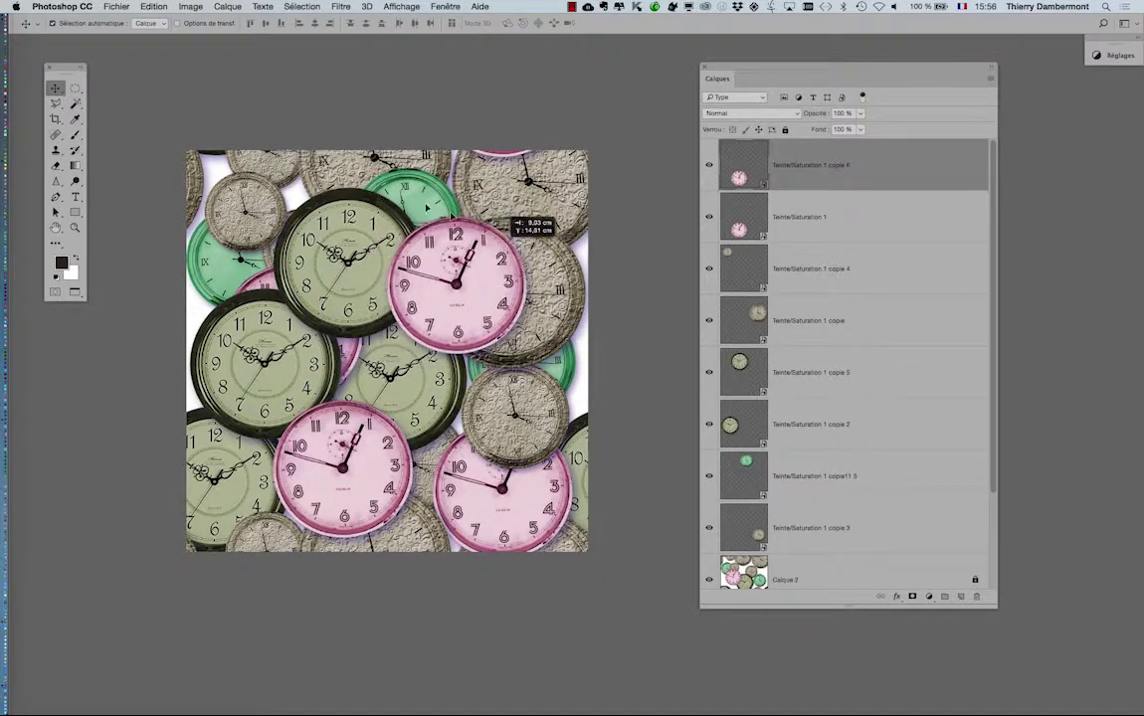
drag(425, 207, 287, 148)
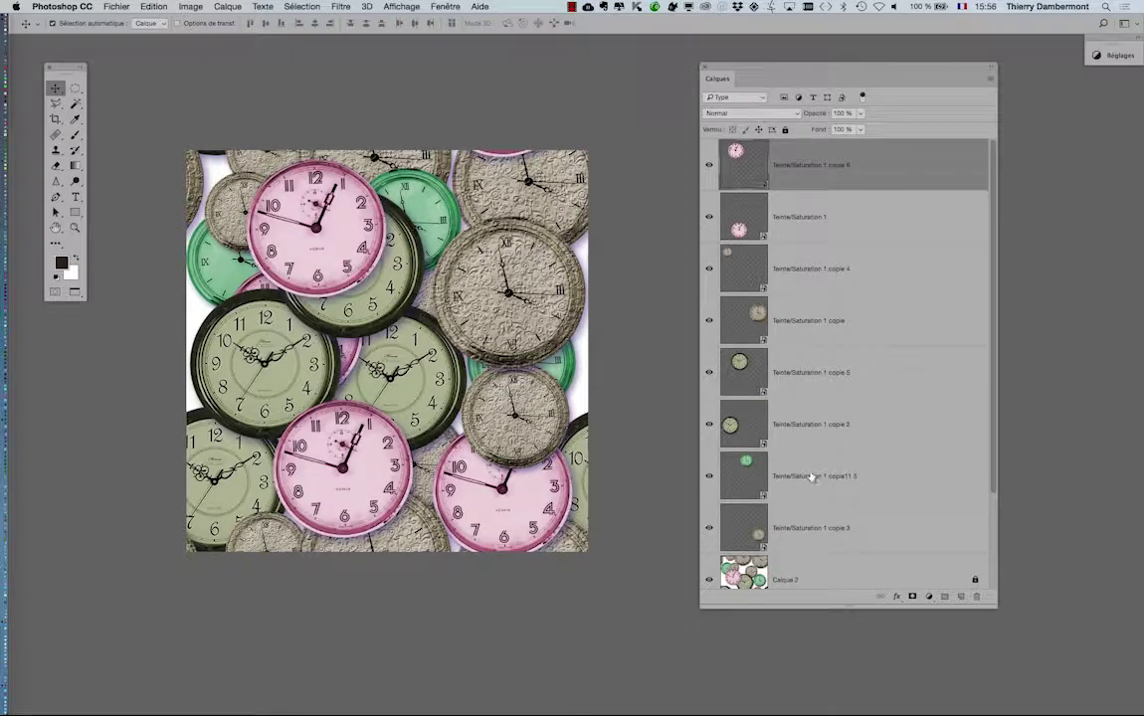
Duplicate the green clock into the centre-right gap and shift the upper-left pink clock slightly left.
drag(813, 477, 958, 596)
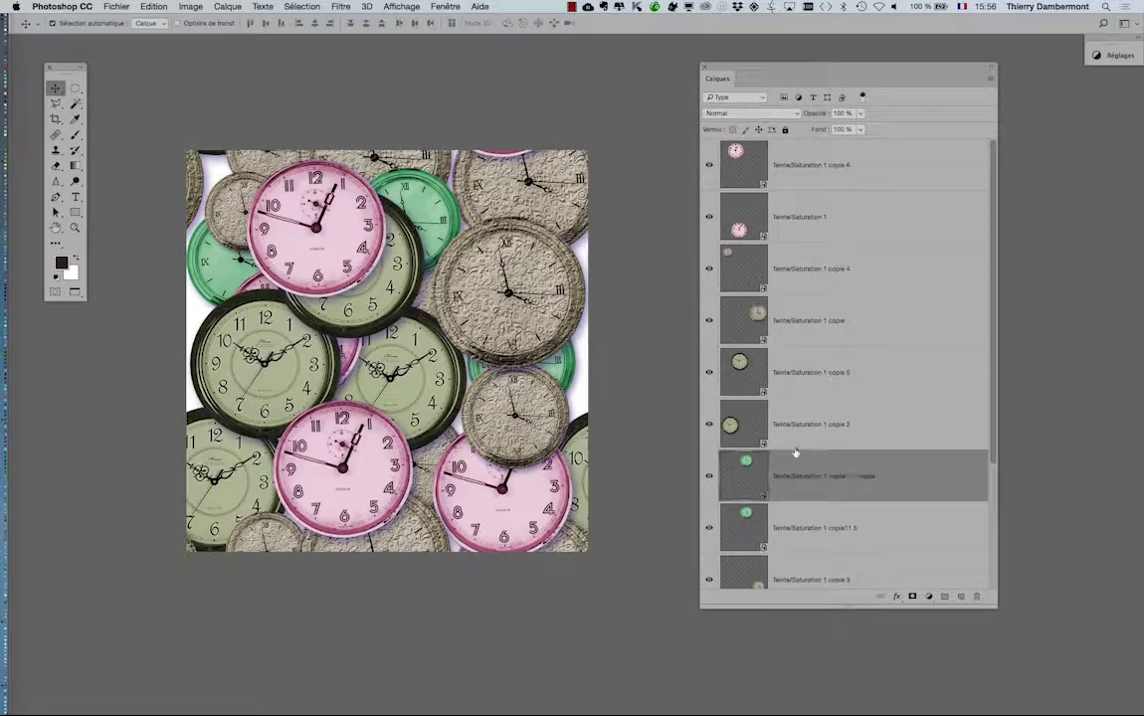
drag(797, 468, 786, 191)
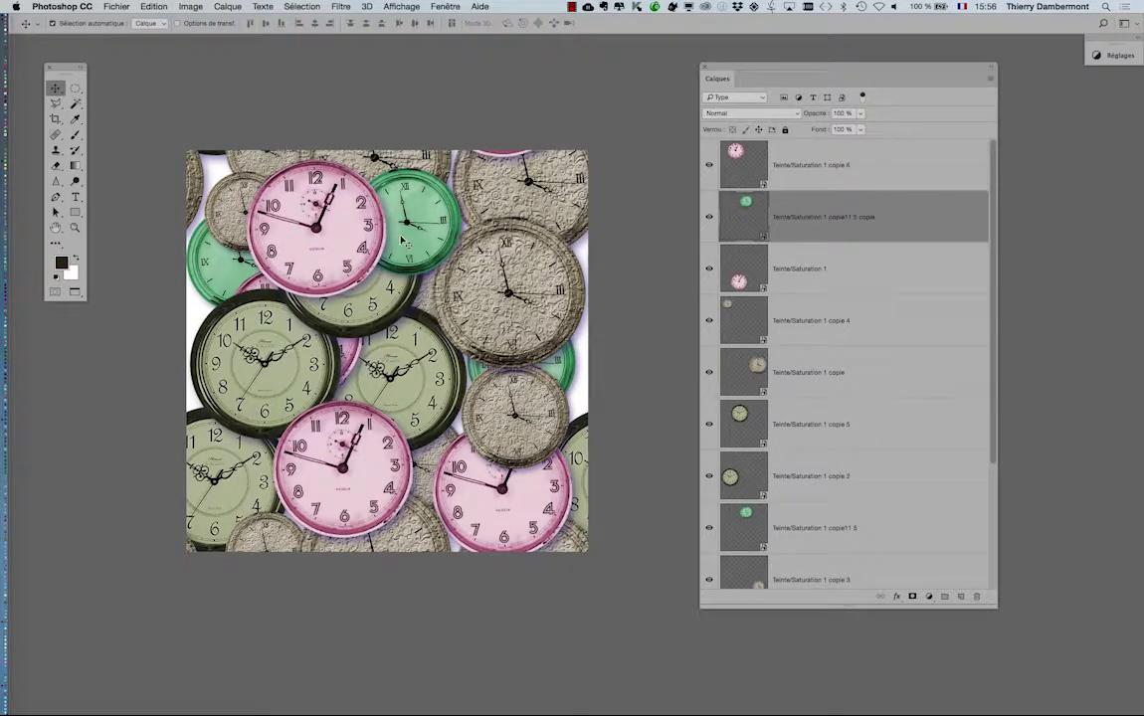
drag(390, 267, 442, 450)
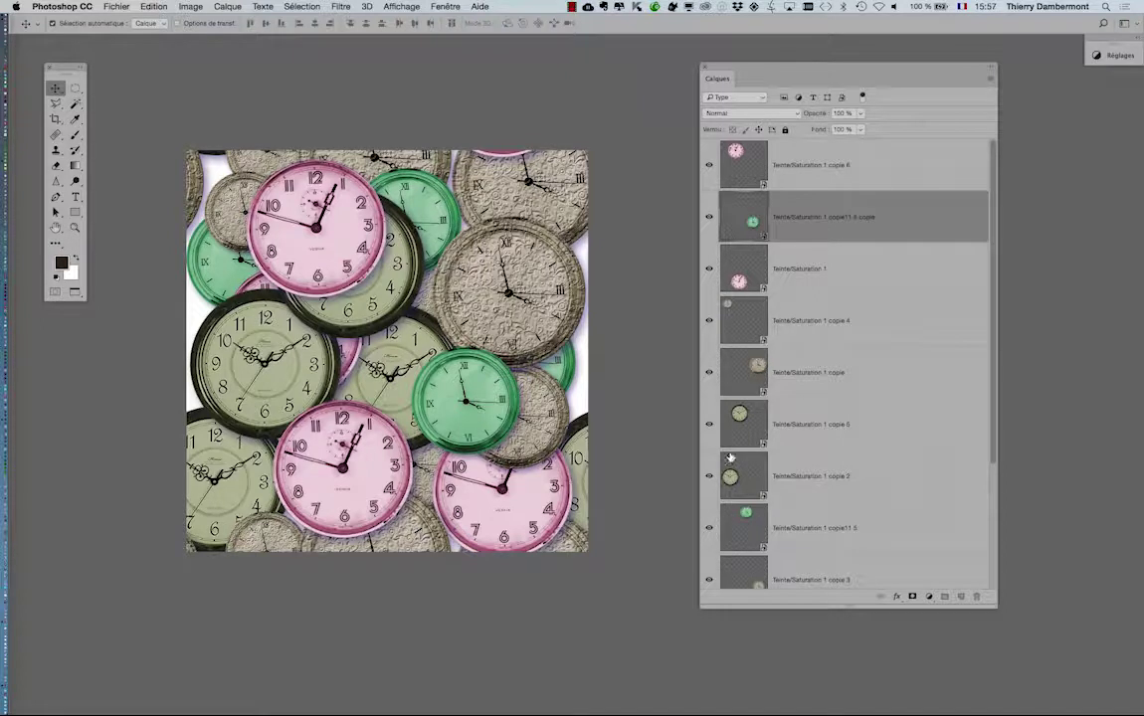
click(788, 178)
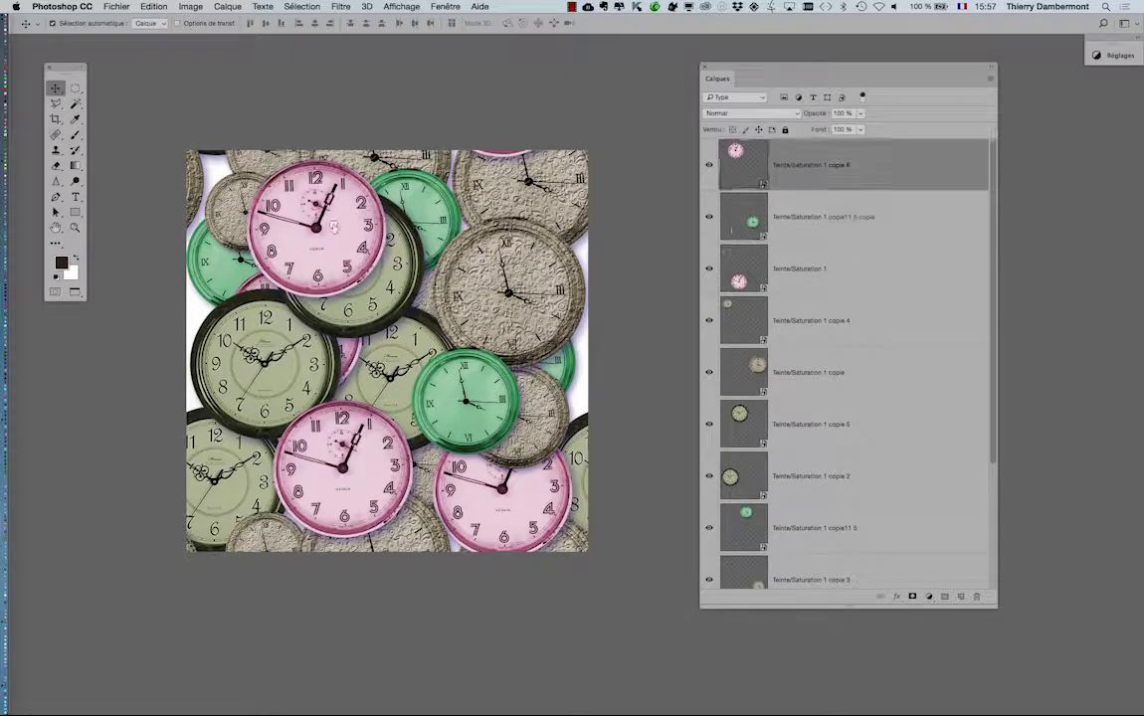
drag(304, 210, 296, 225)
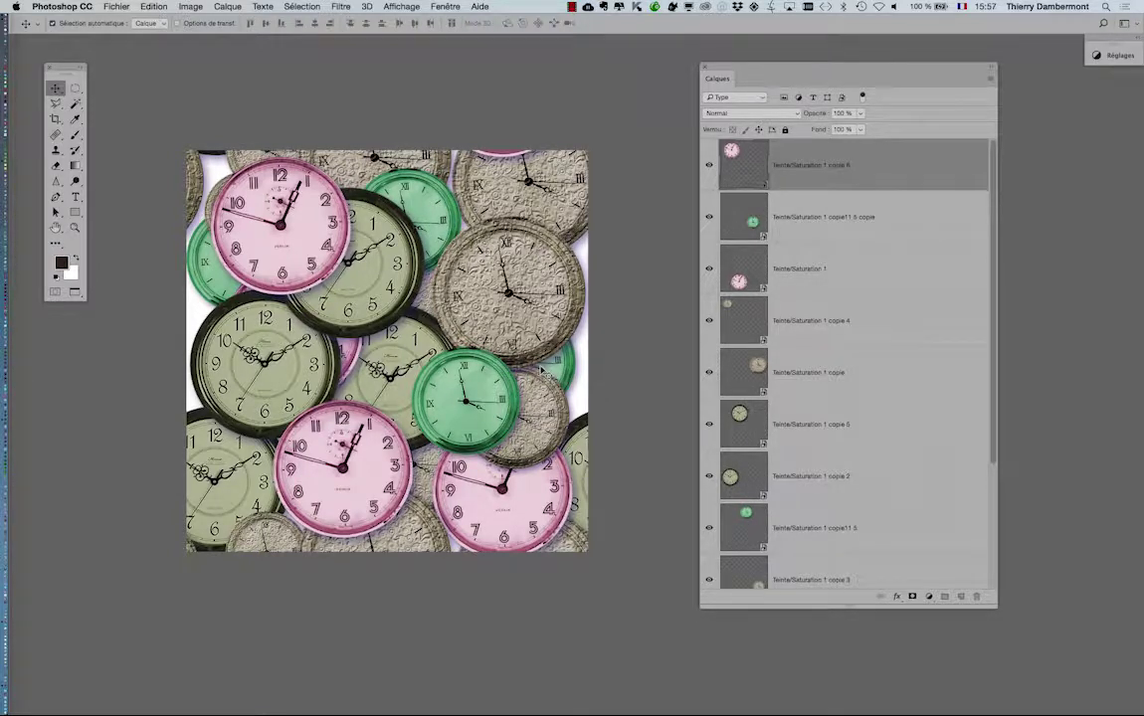
Select the whole canvas and copy all visible layers as one merged image.
click(300, 6)
click(303, 20)
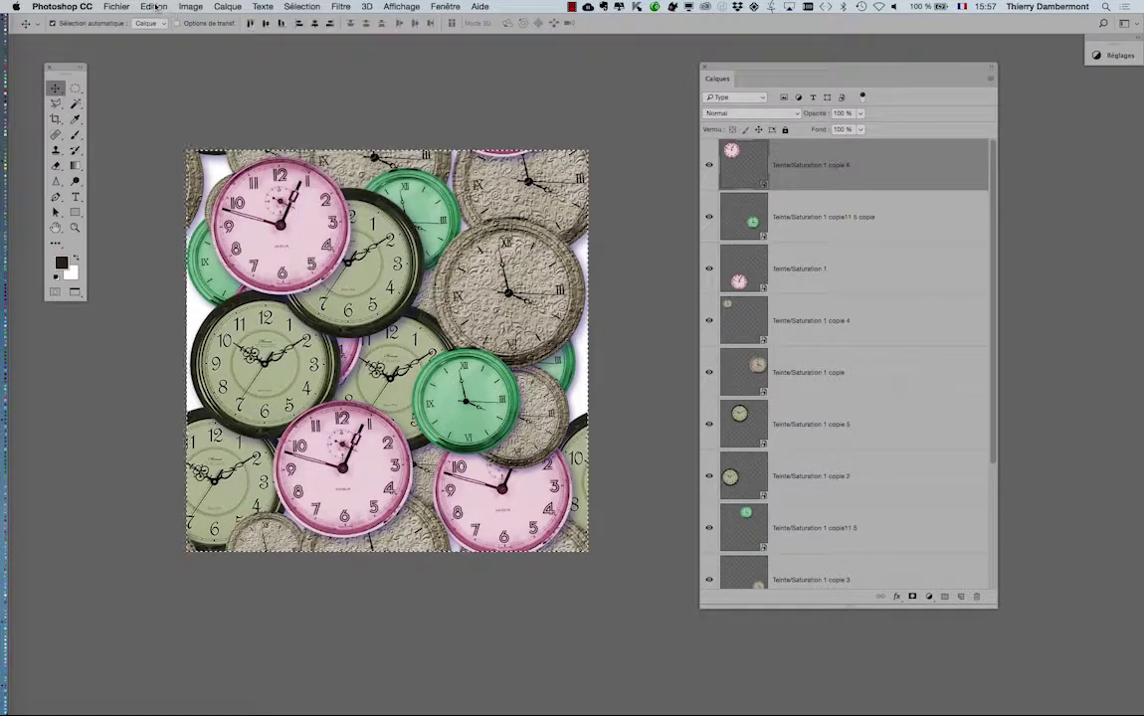
click(154, 6)
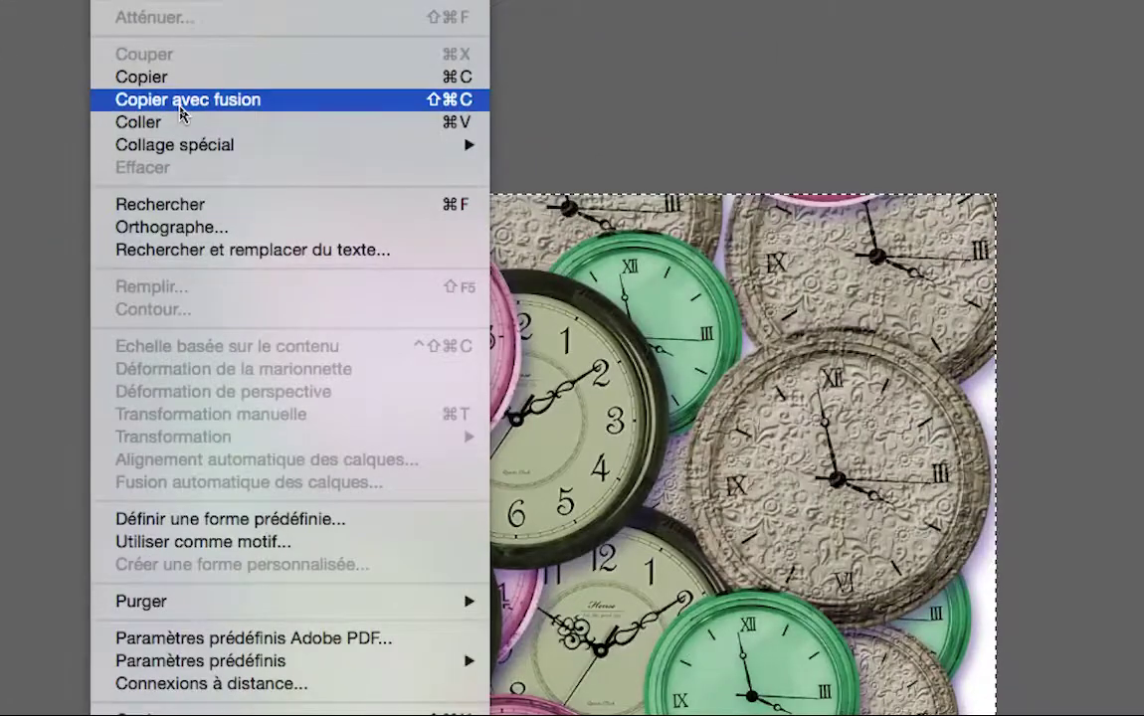
click(180, 104)
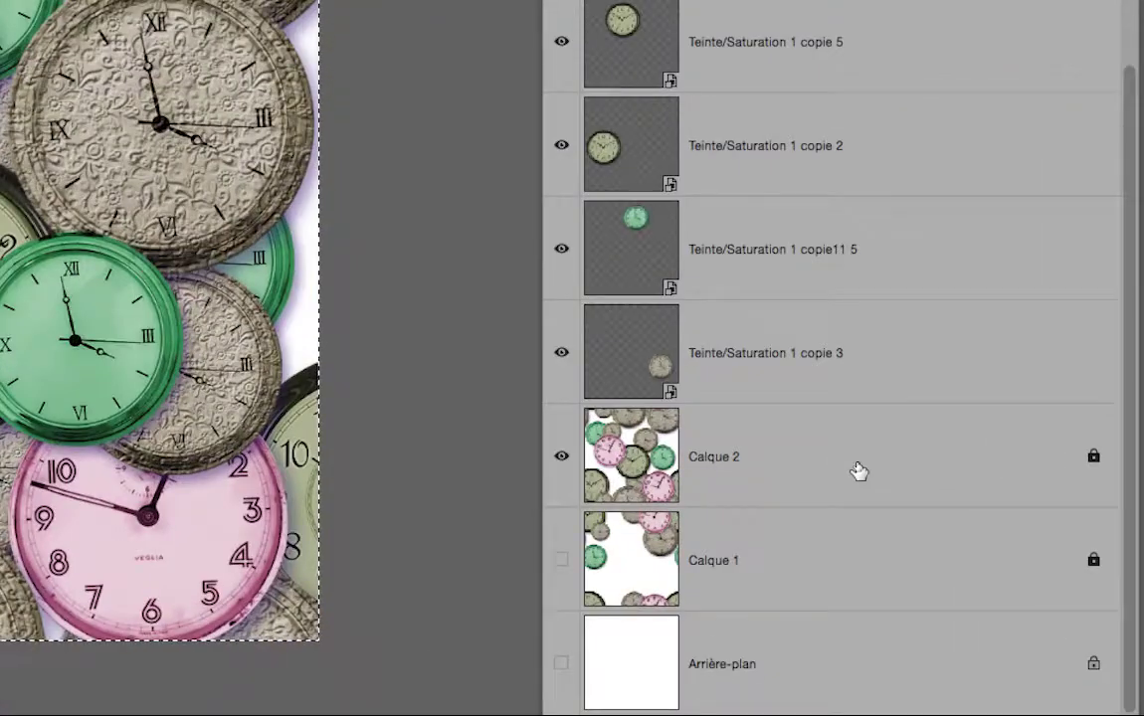
Paste the merged clocks into new layer Calque 3 above Calque 2 and show only it.
click(857, 467)
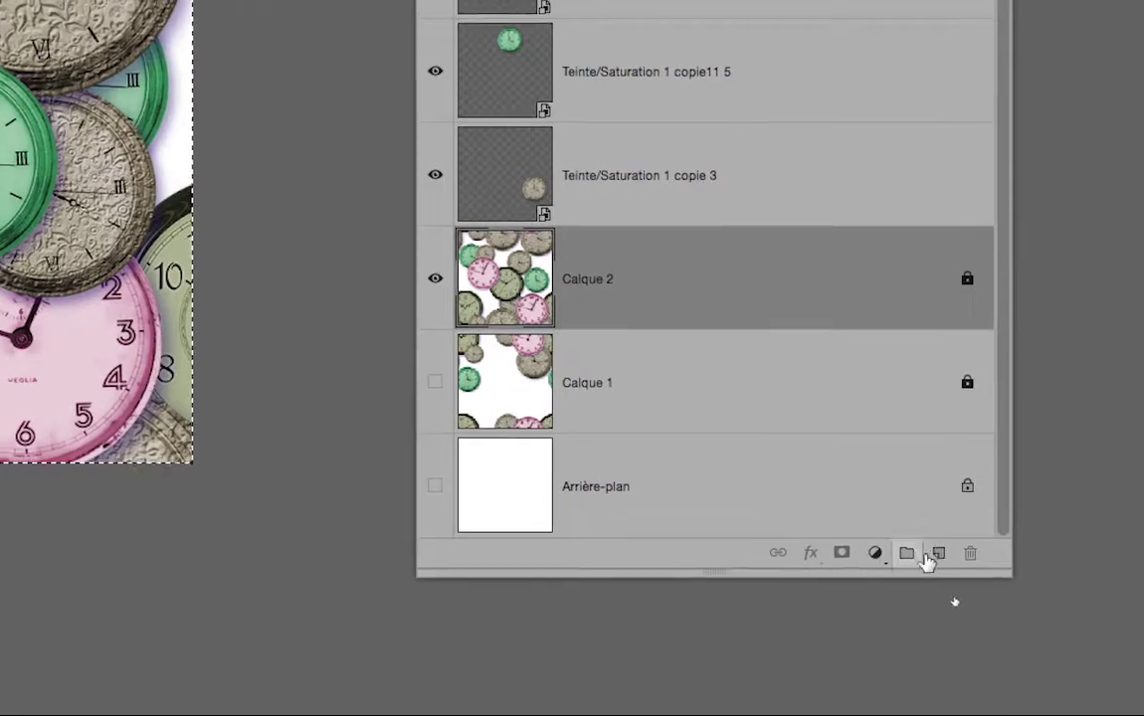
click(927, 555)
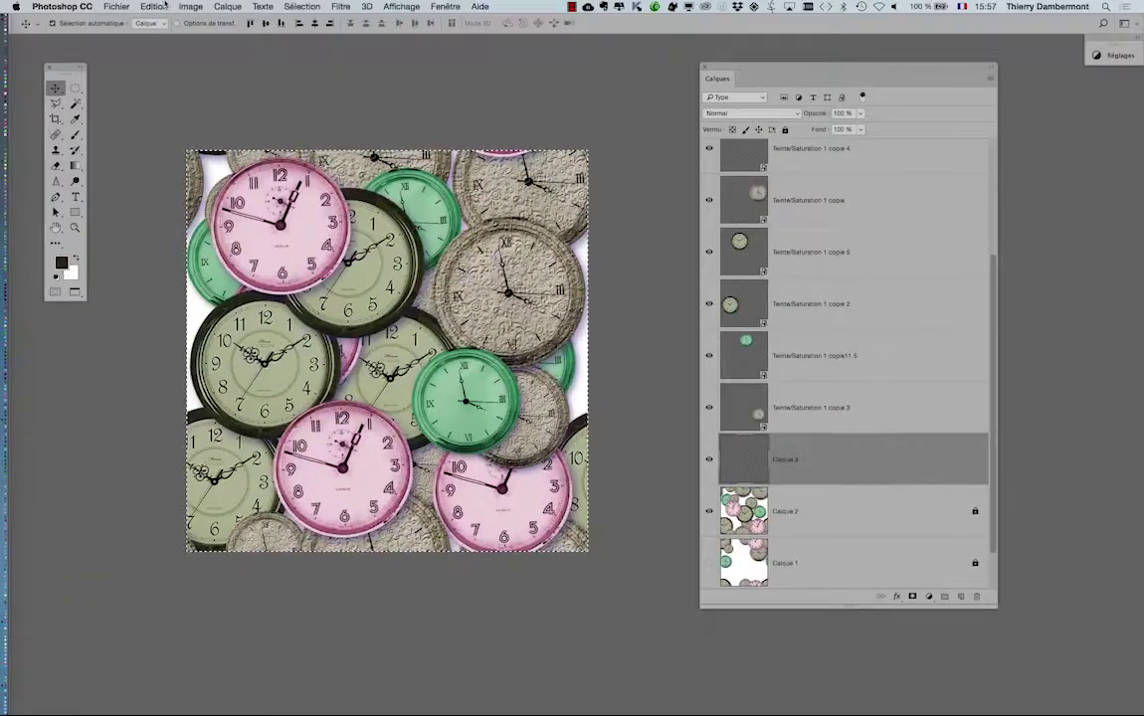
click(154, 6)
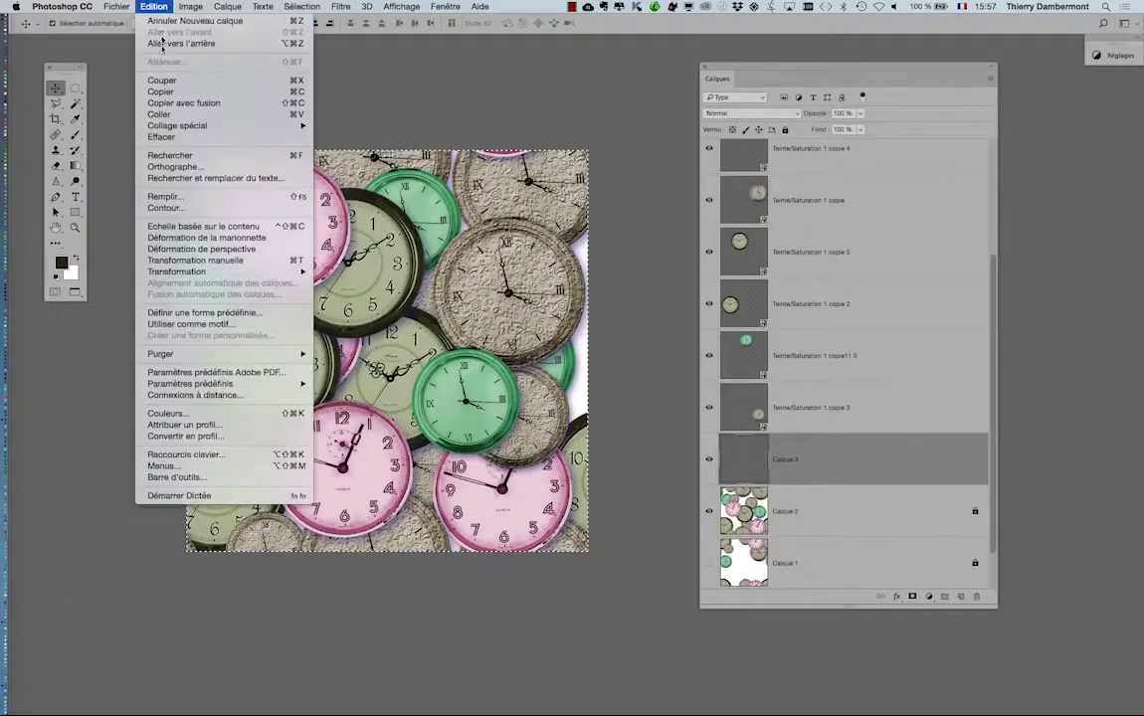
click(162, 115)
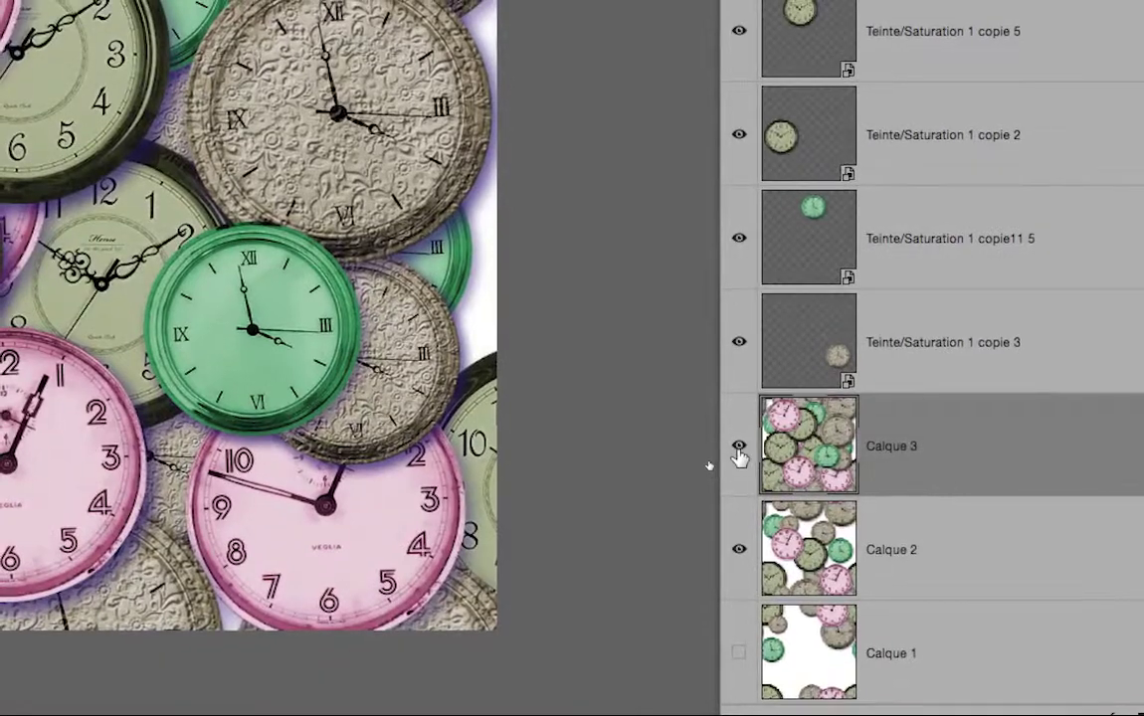
alt+click(738, 444)
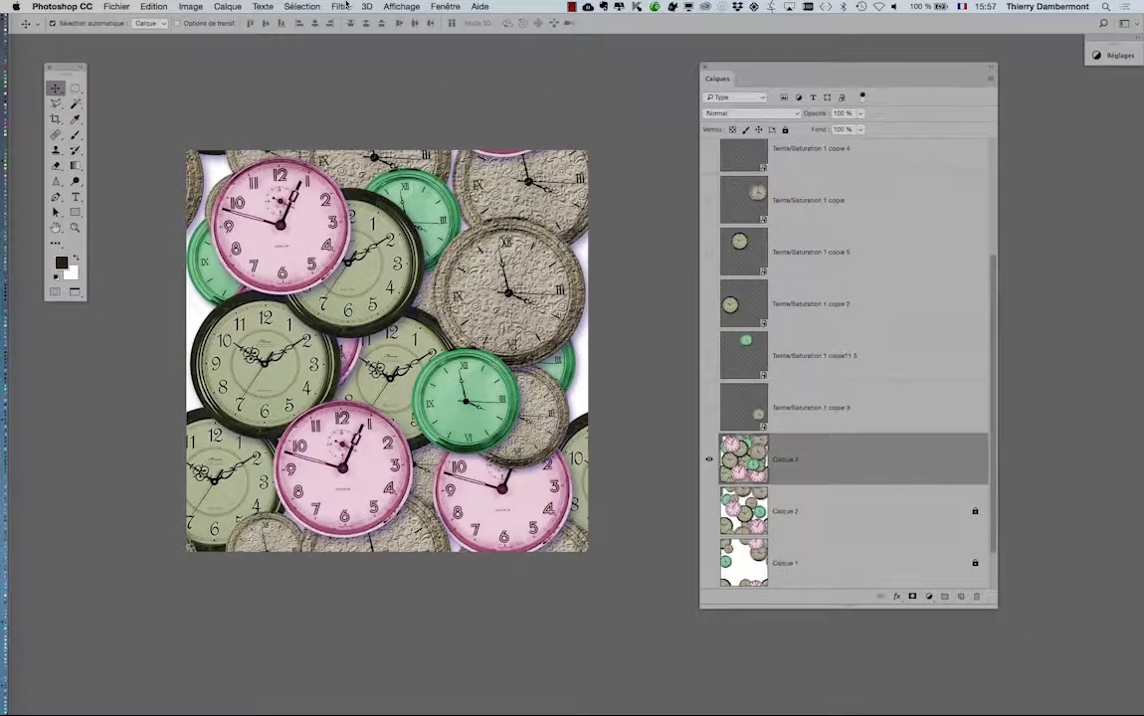
Apply a wrap-around Translation of +496 px horizontal and -762 px vertical to Calque 3.
click(344, 6)
mouse_move(350, 249)
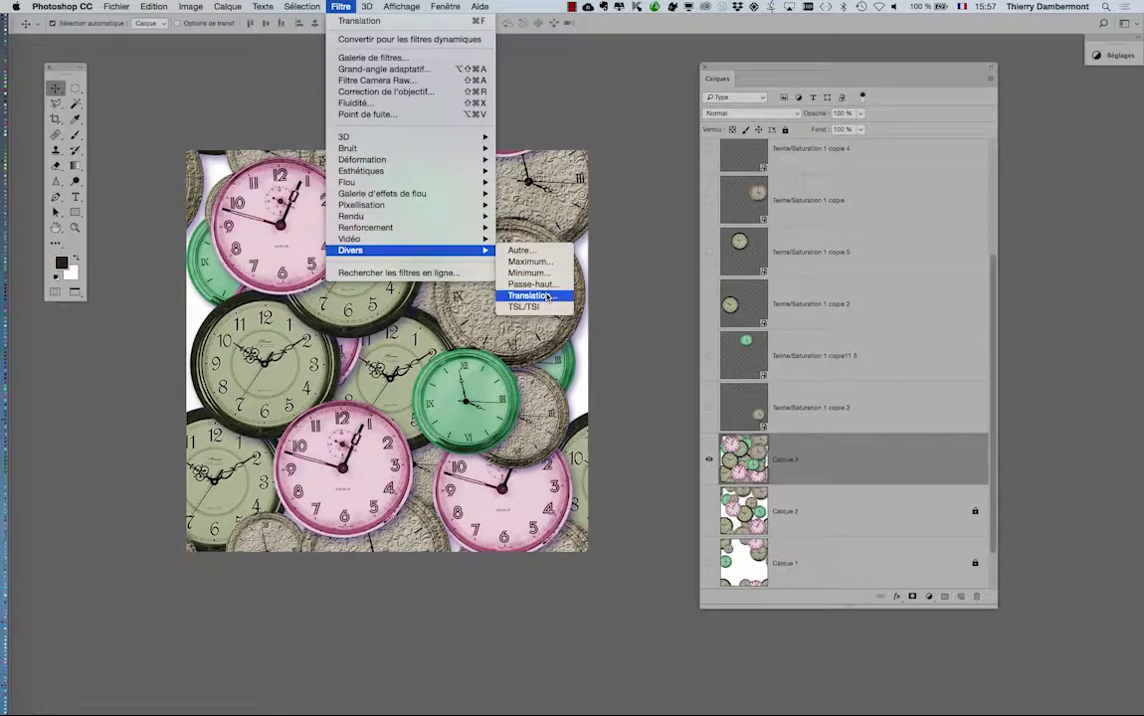
click(527, 295)
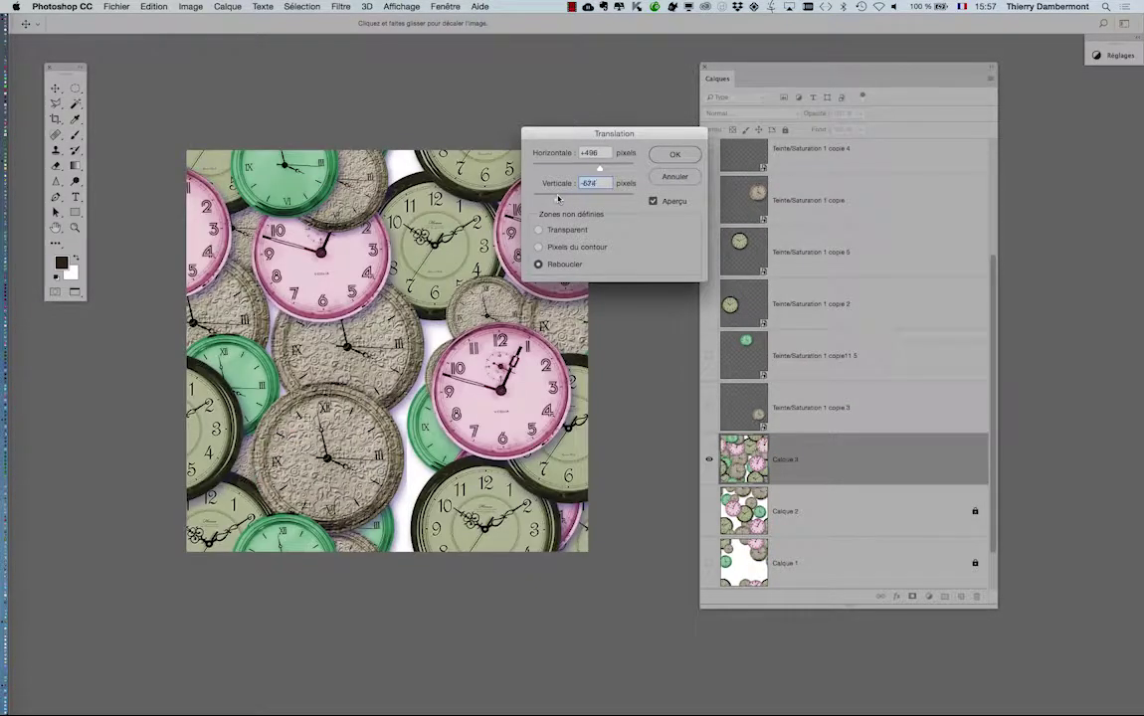
drag(565, 199, 558, 199)
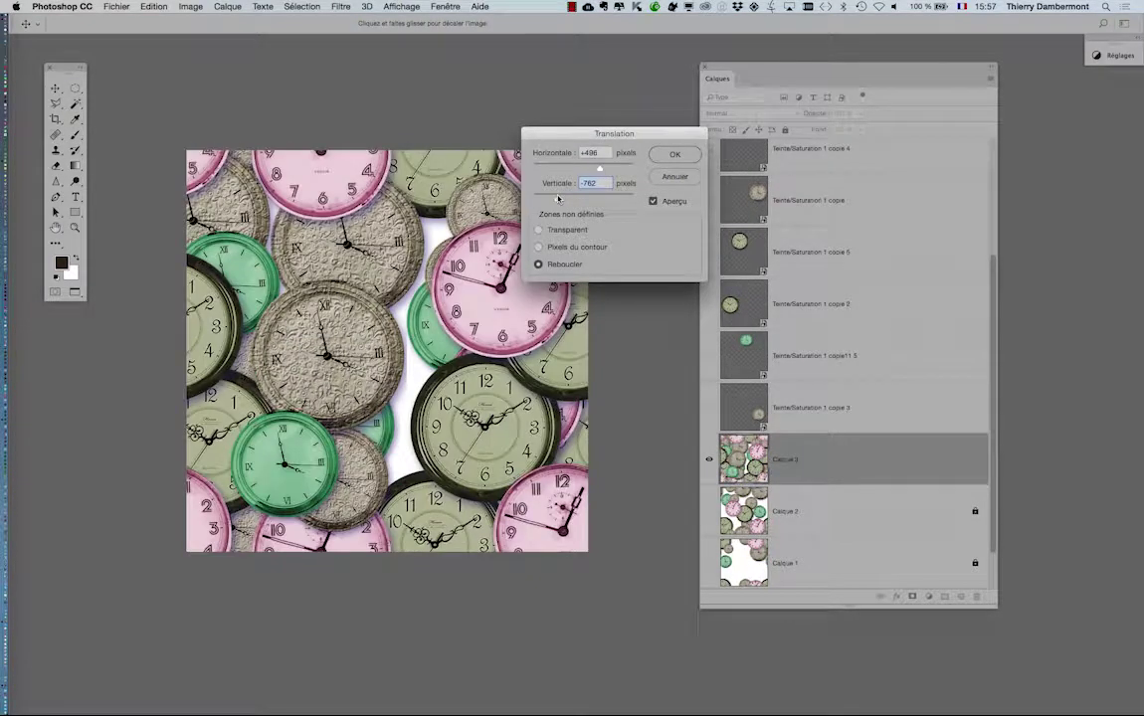
click(675, 155)
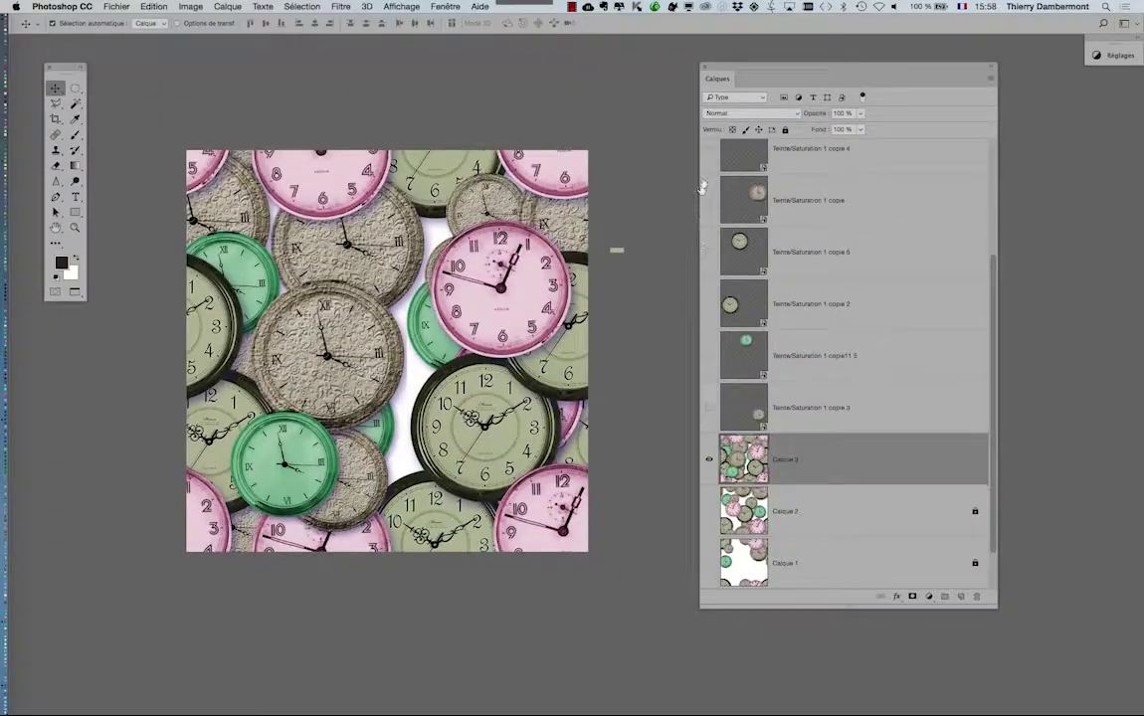
Show the six tinted clock layers and move the textured, lower-left and green clocks over gaps.
drag(708, 154, 709, 403)
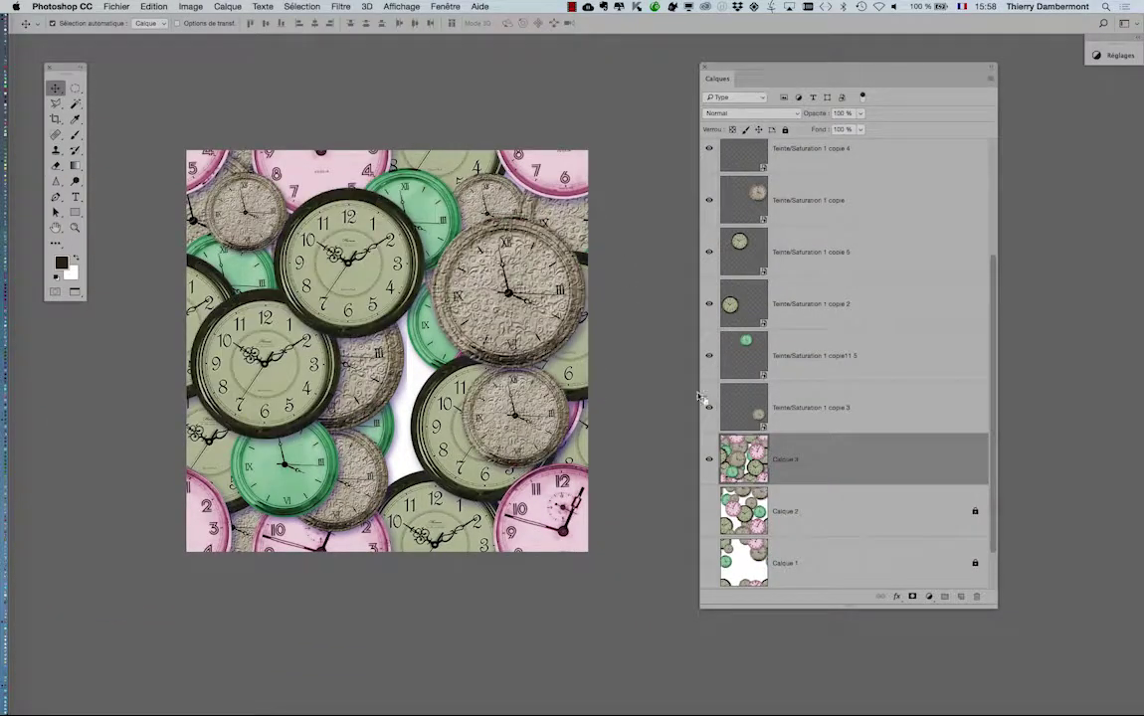
drag(476, 301, 406, 371)
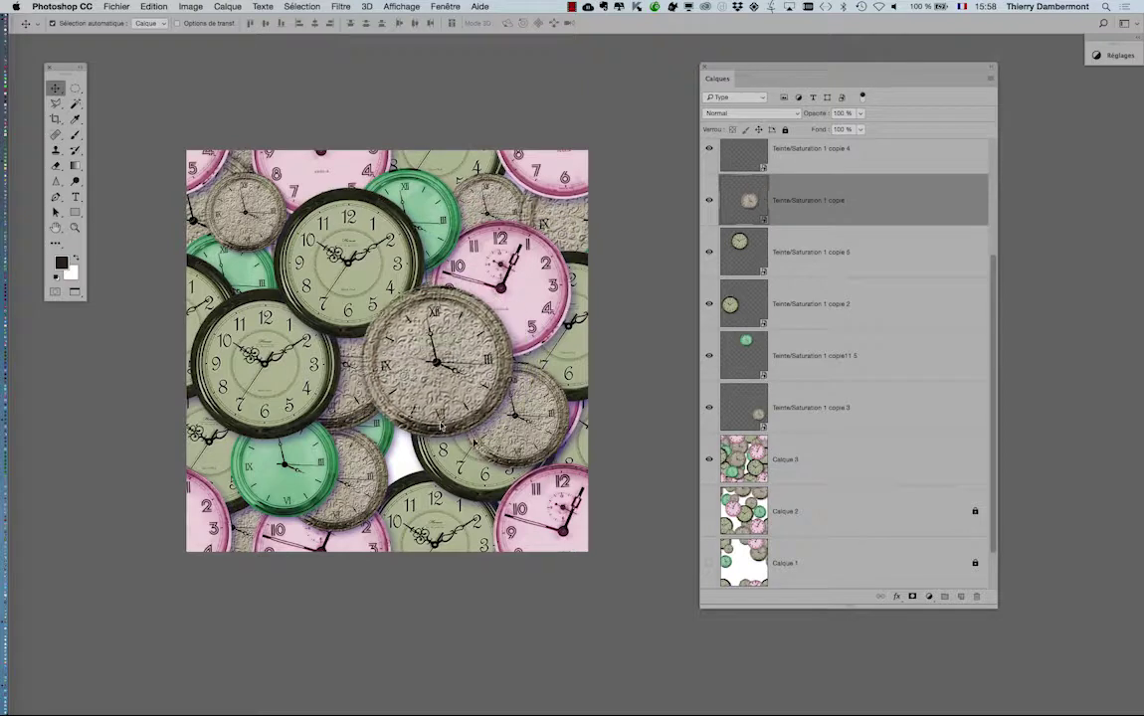
drag(294, 379, 384, 468)
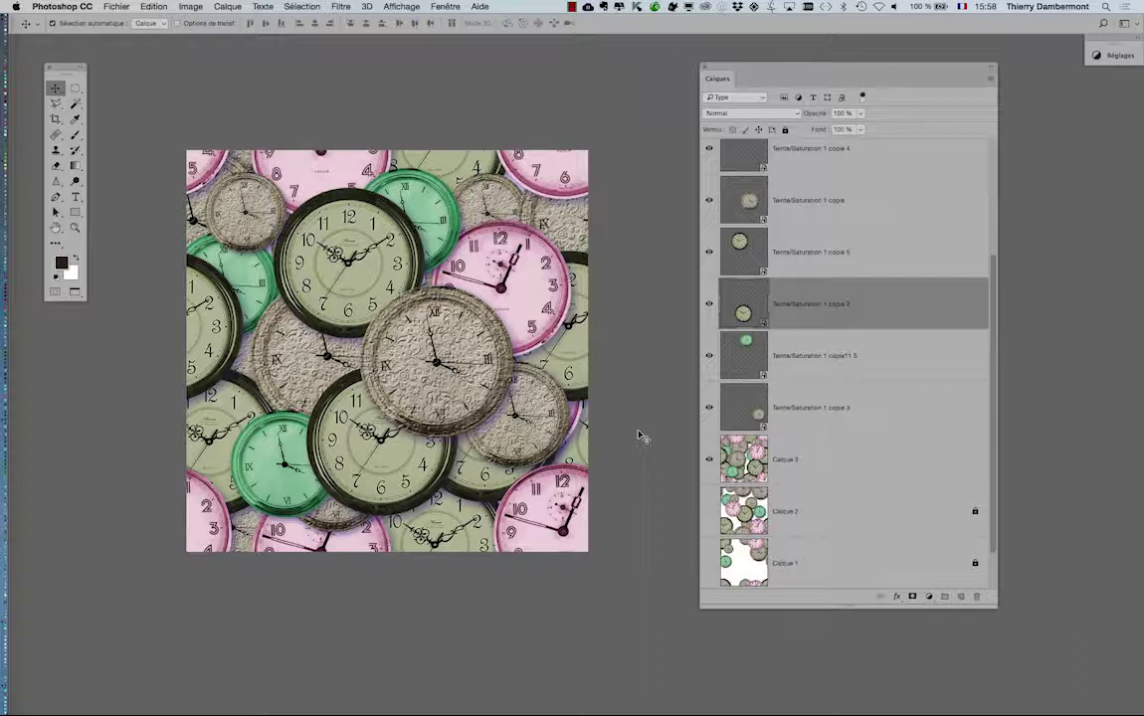
click(740, 359)
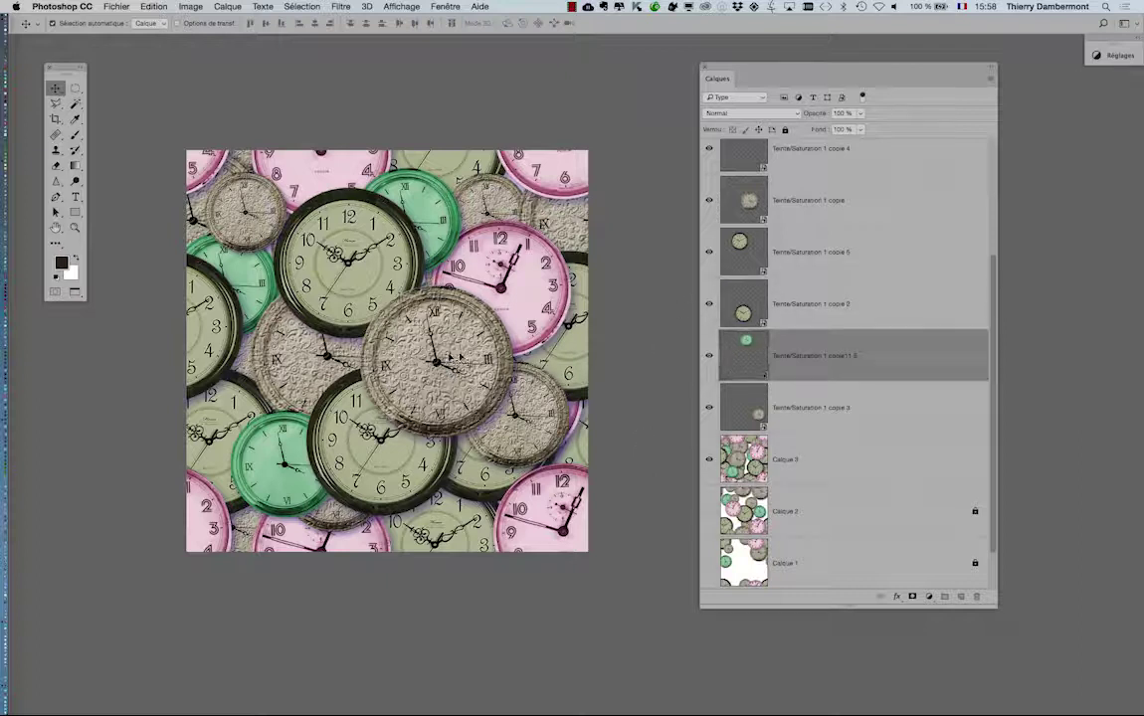
mouse_move(398, 214)
mouse_down()
mouse_move(467, 262)
mouse_move(473, 234)
mouse_up()
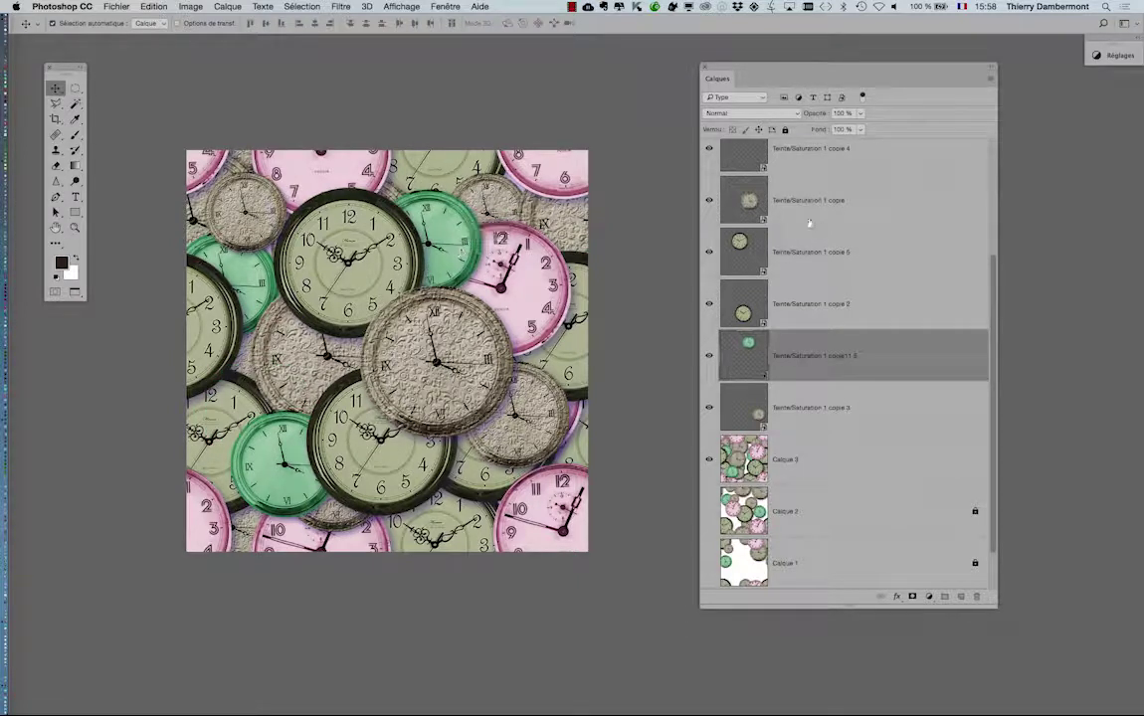
Check which layers hold the central and top-left clocks, then show the top three clock layers.
click(710, 199)
click(710, 149)
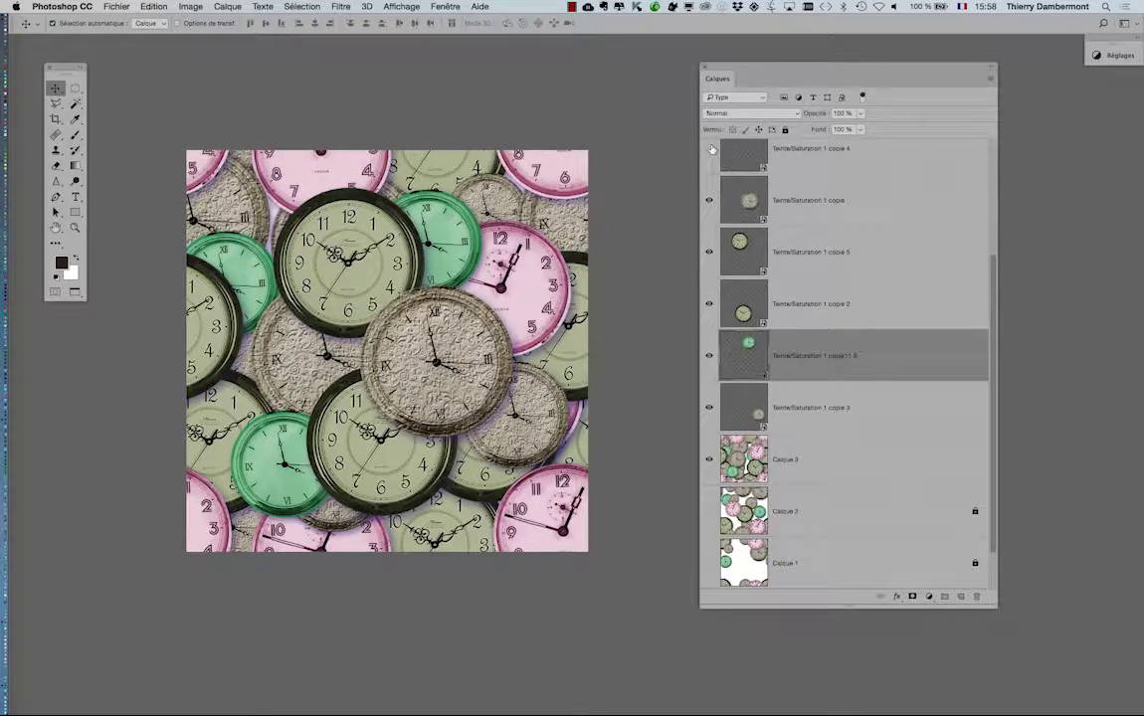
scroll(787, 247, up, 3)
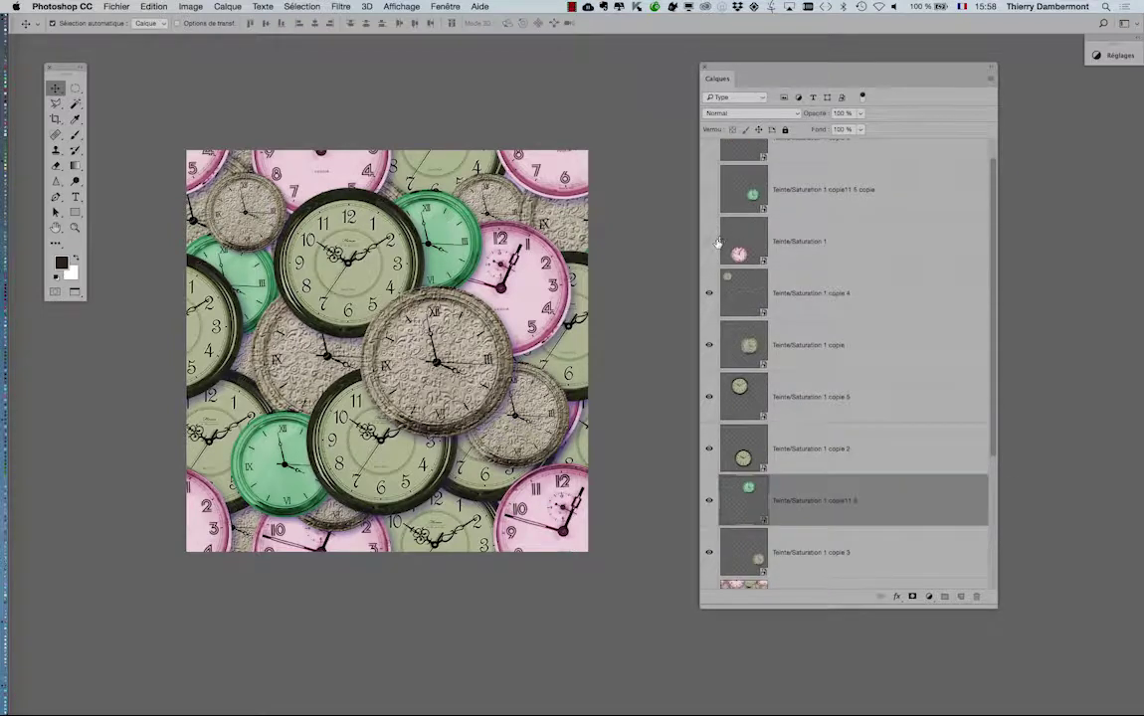
scroll(722, 248, up, 1)
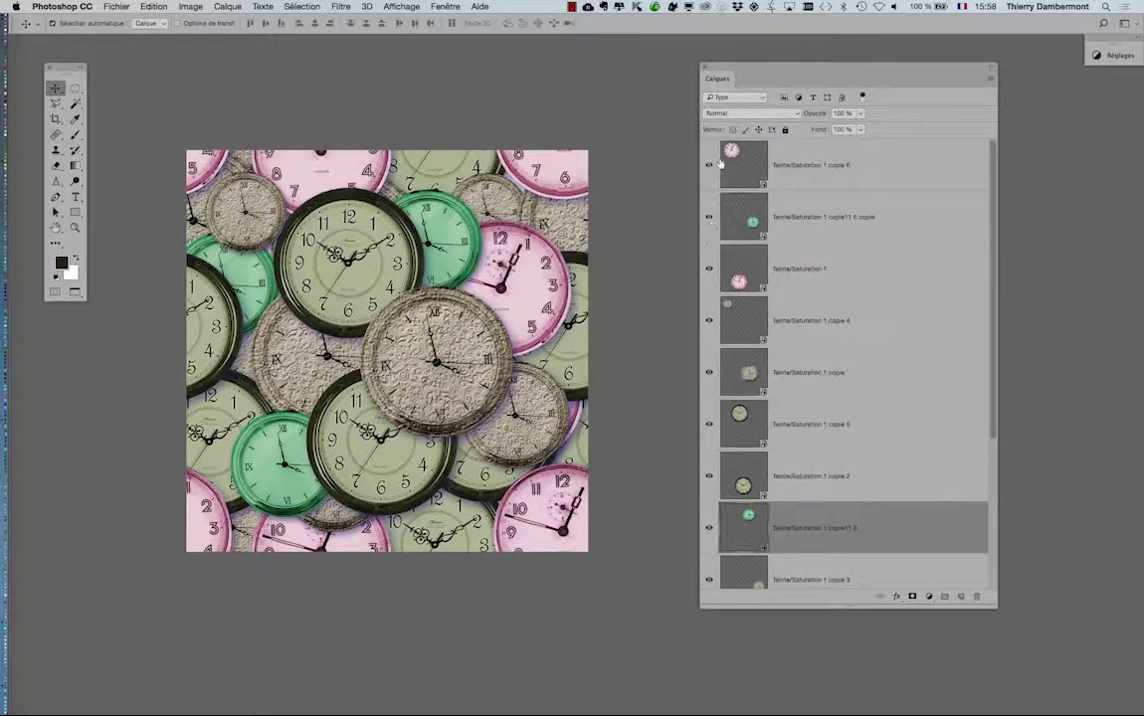
drag(710, 254, 709, 164)
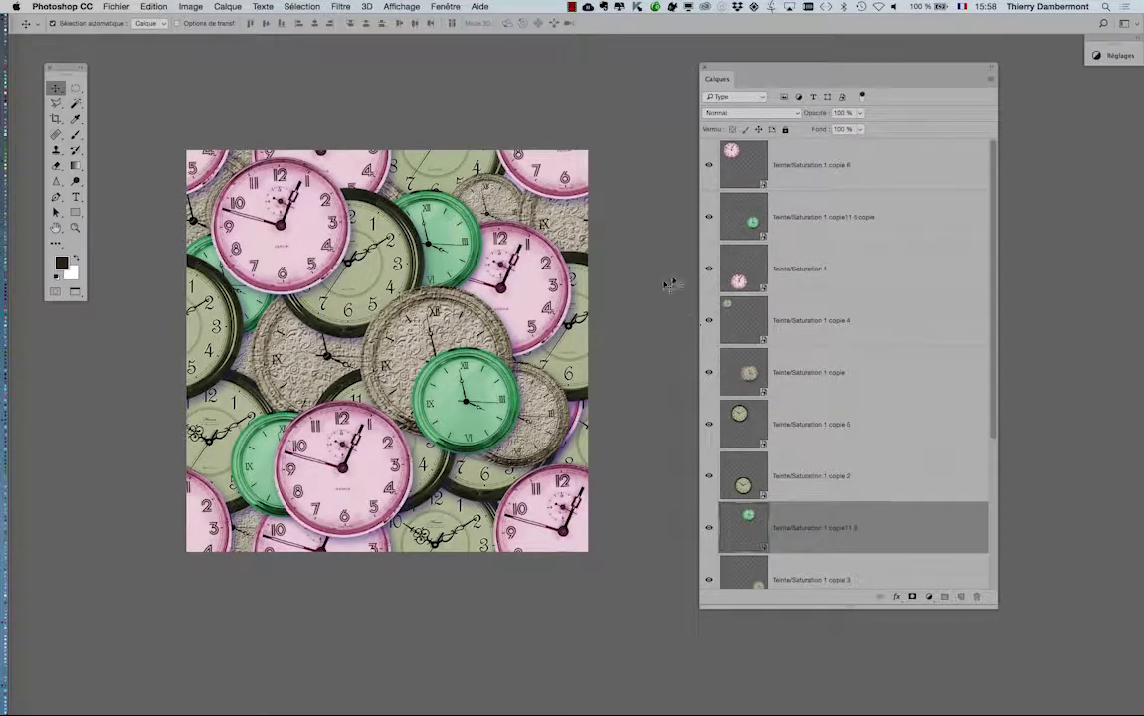
Scale the top pink clock (copie 6) to about 61%, then open Save As.
click(747, 175)
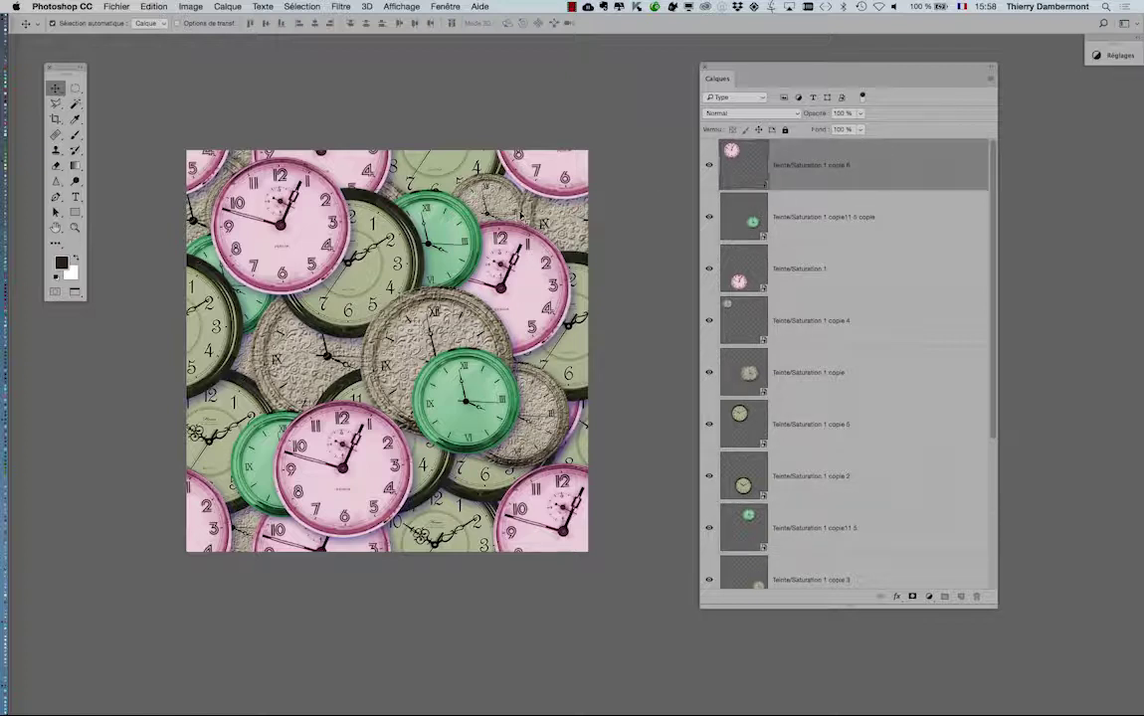
key(ctrl+t)
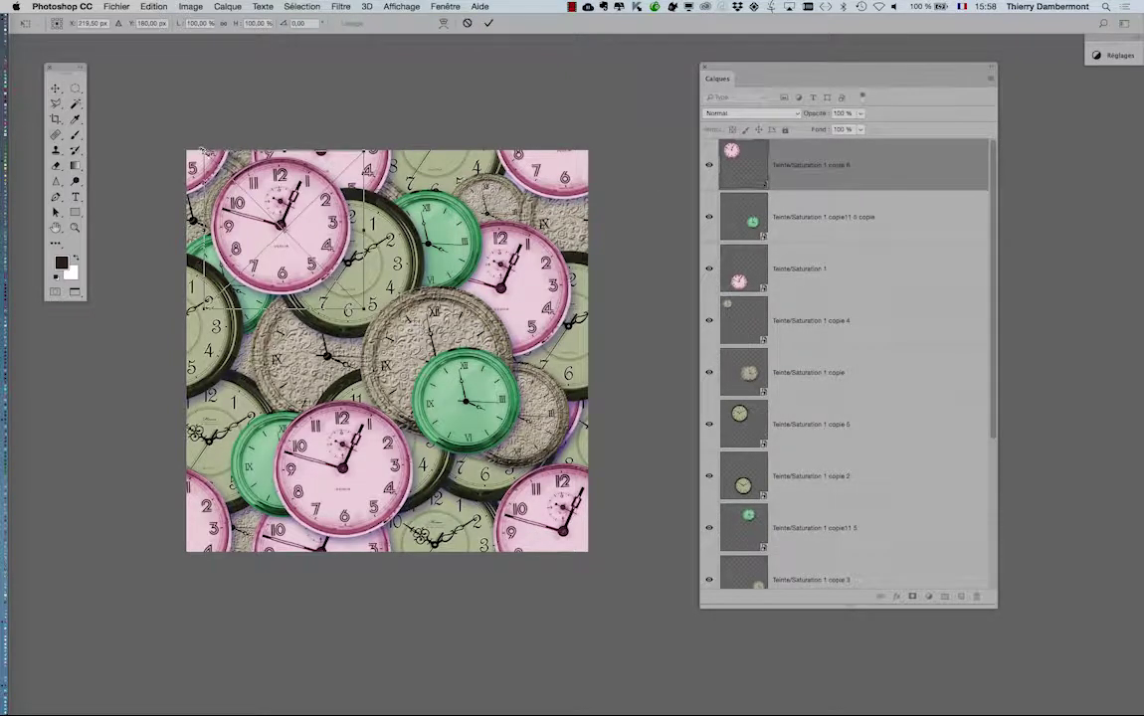
drag(203, 151, 237, 179)
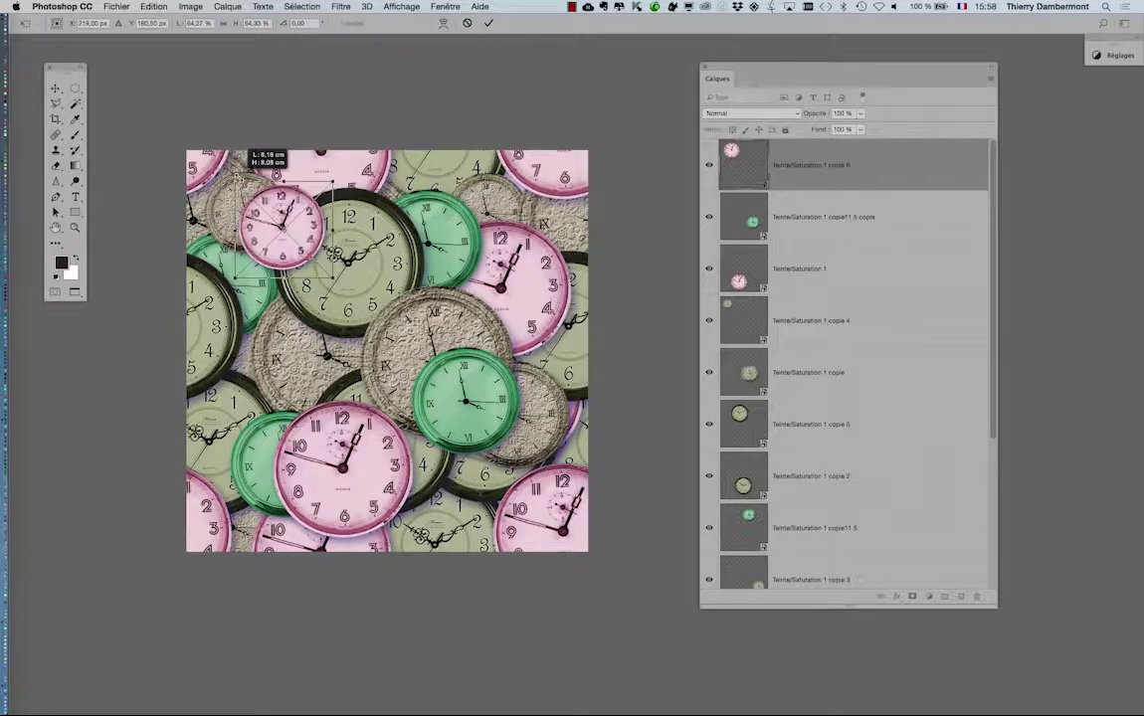
click(488, 24)
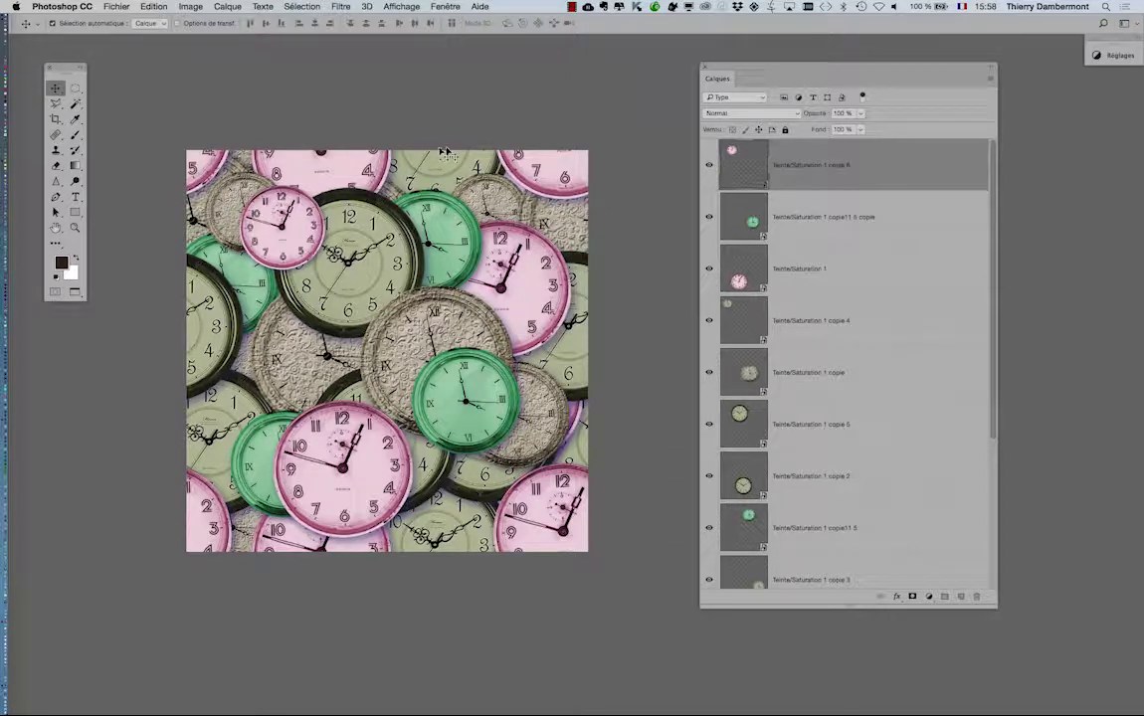
click(116, 6)
click(161, 131)
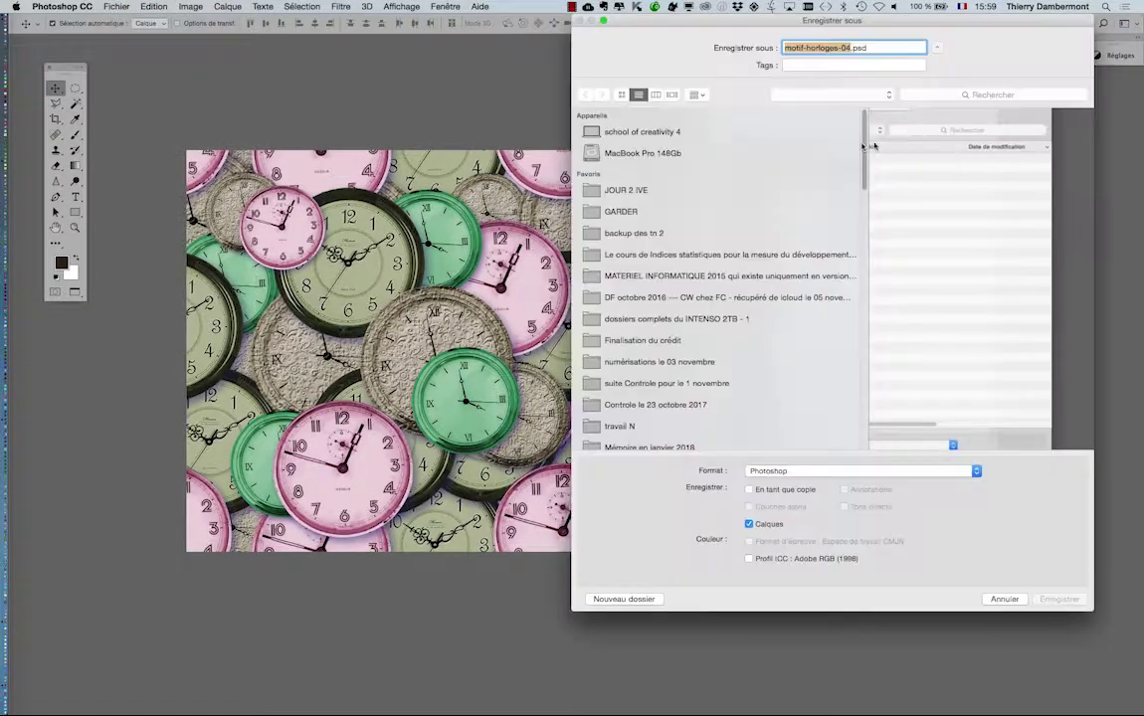